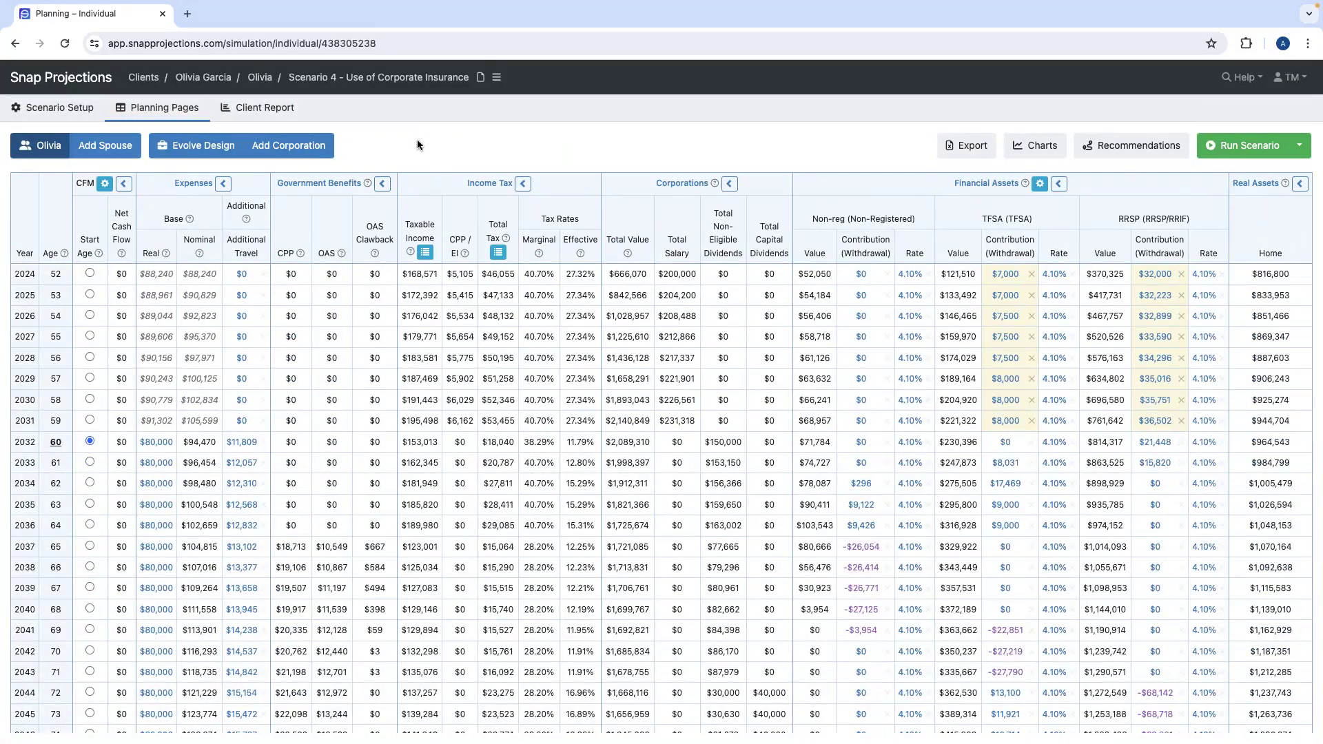
Open the client report and look through its Report Builder, Report Editor and Report Preview
left_click(258, 109)
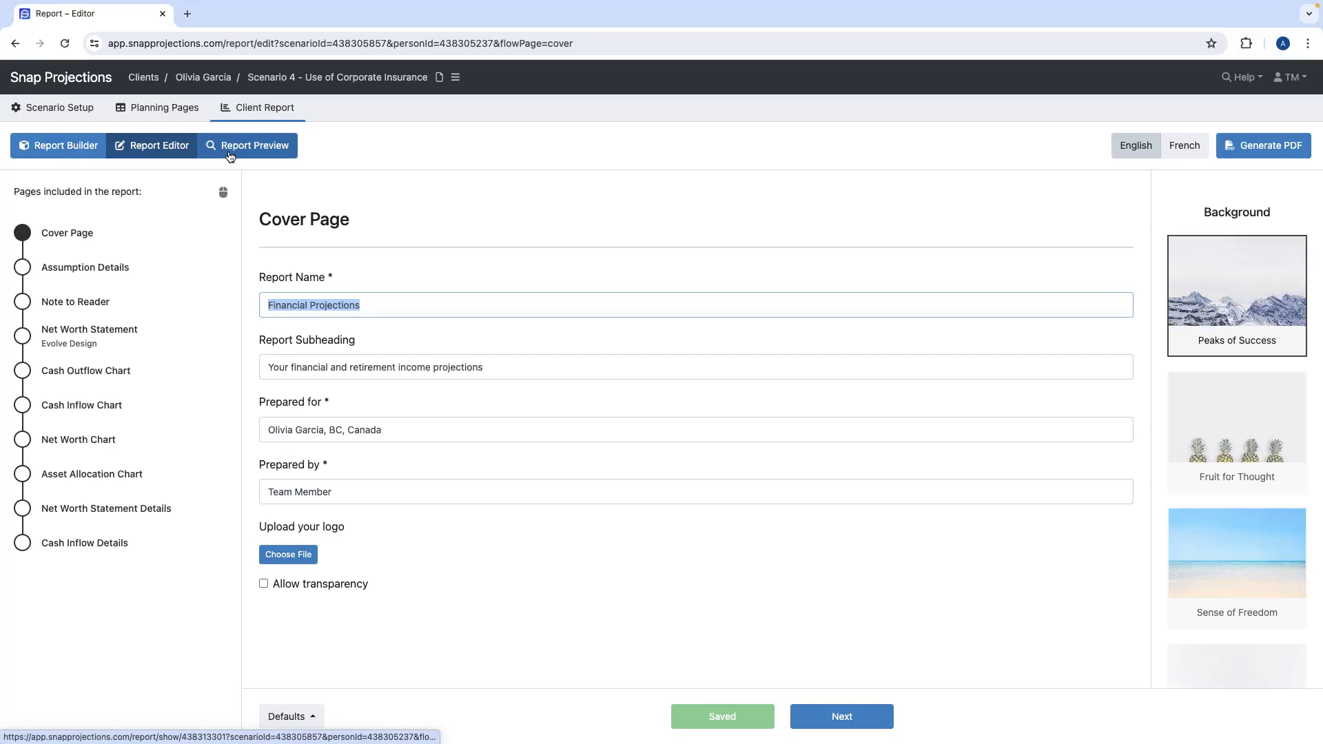
left_click(58, 147)
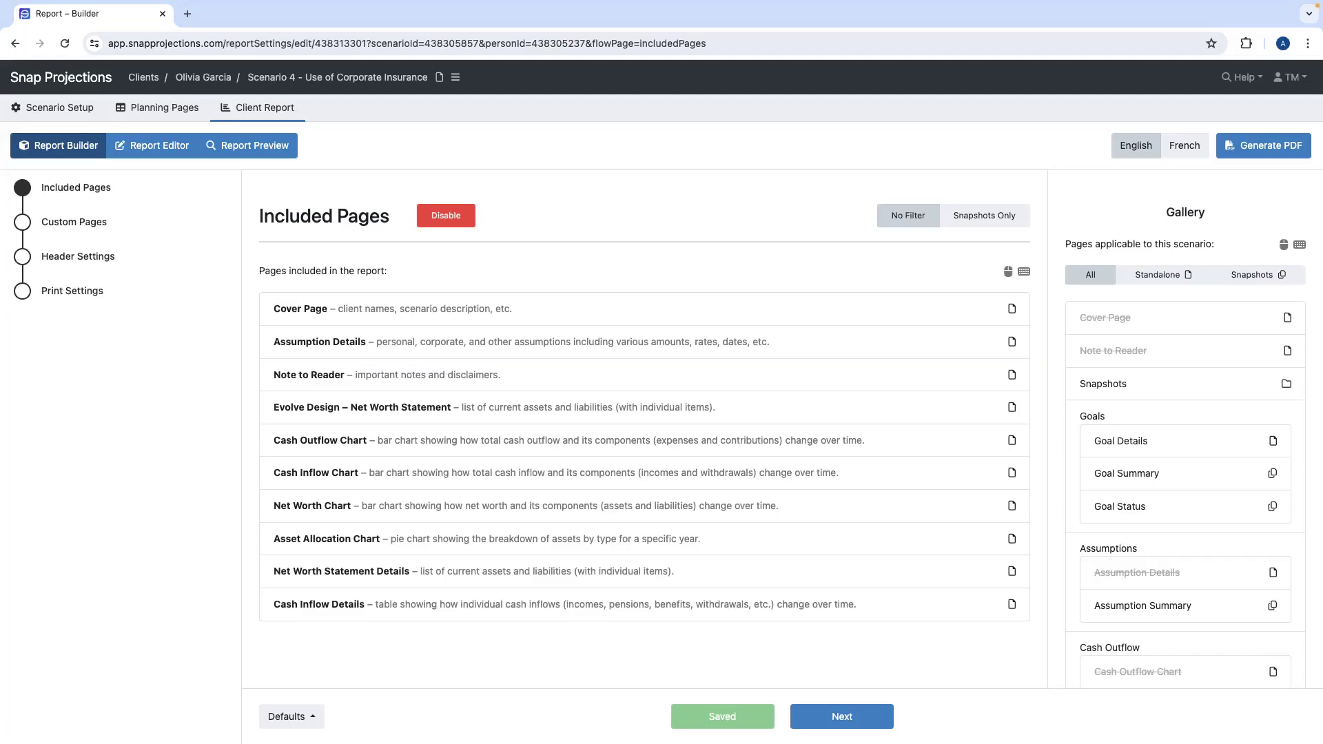
left_click(151, 145)
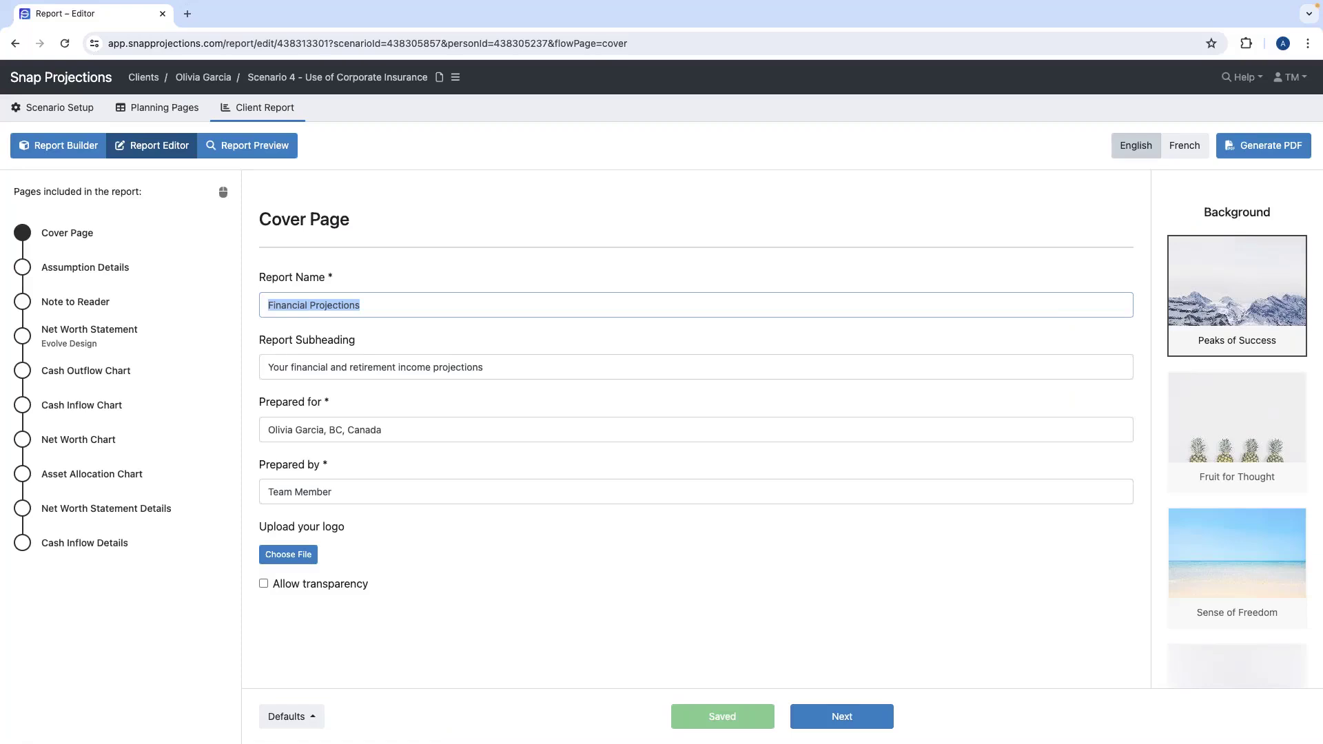
left_click(236, 146)
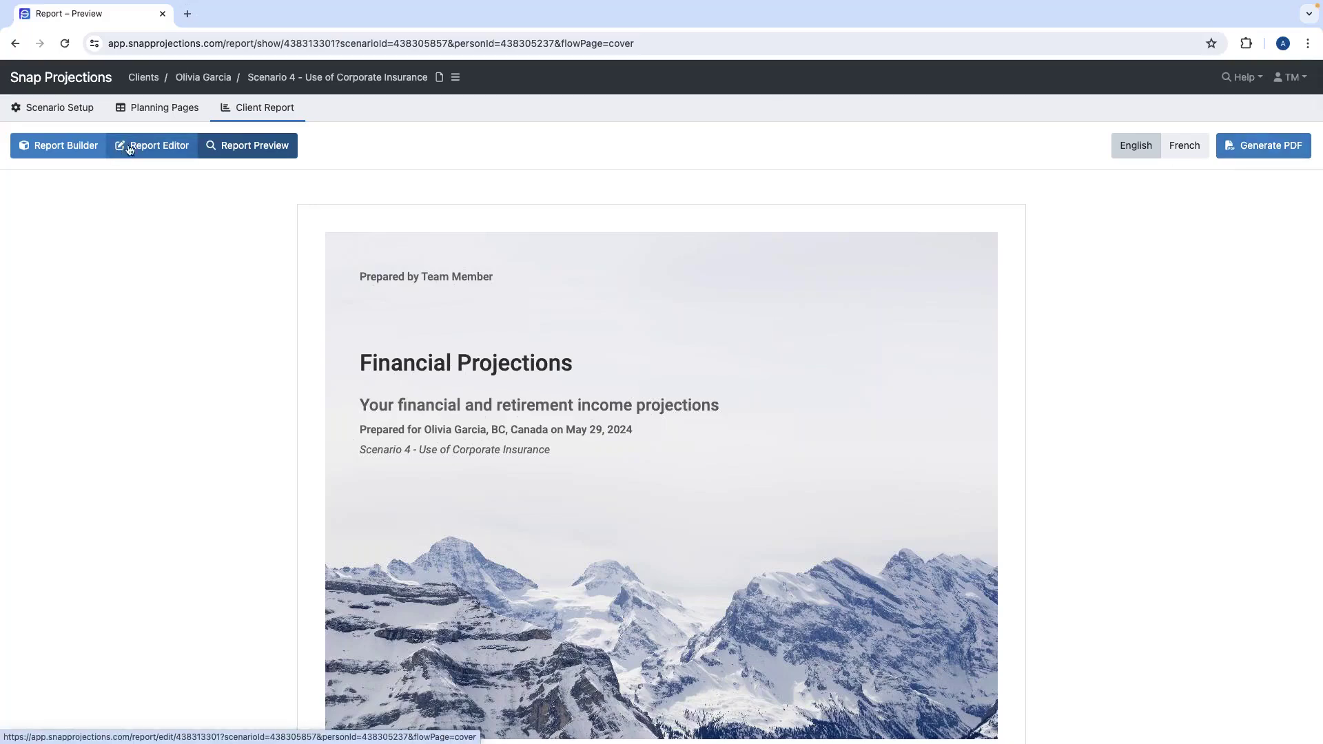
Reset the Report Builder's Included Pages to the original settings
left_click(73, 153)
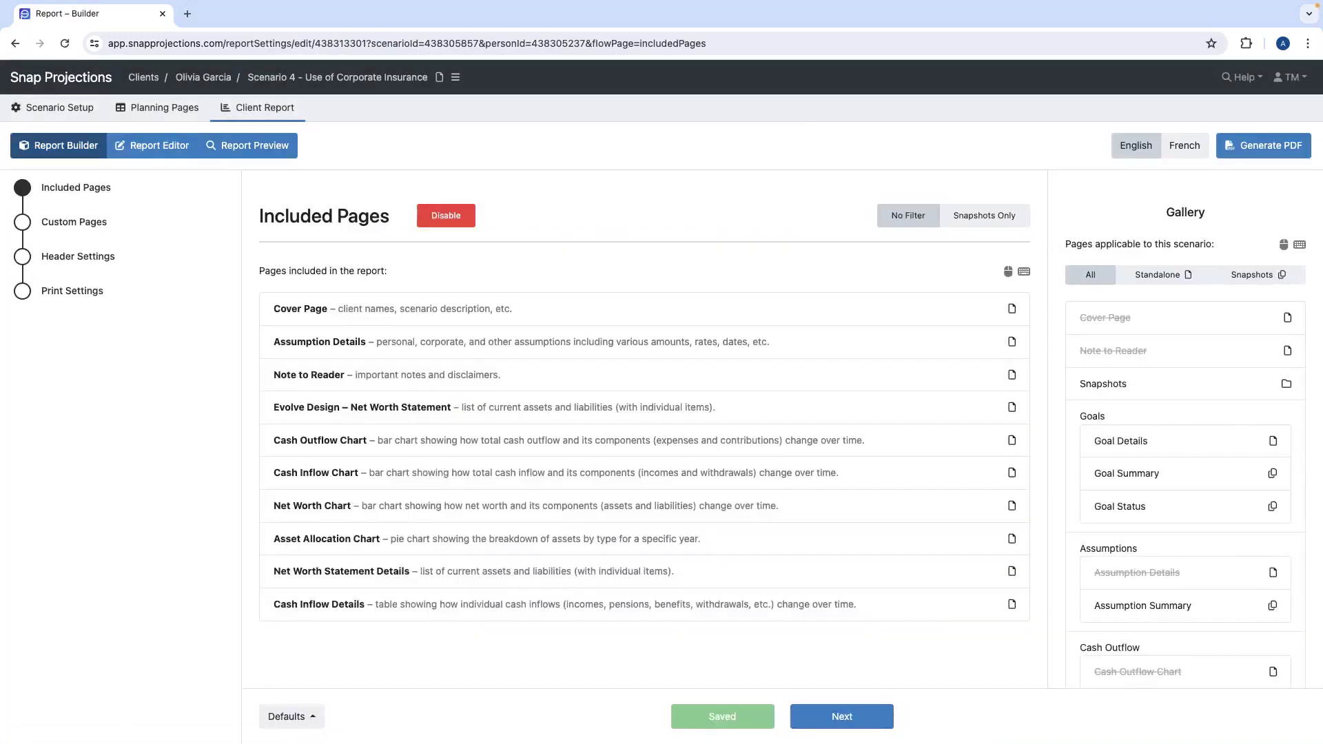
left_click(311, 714)
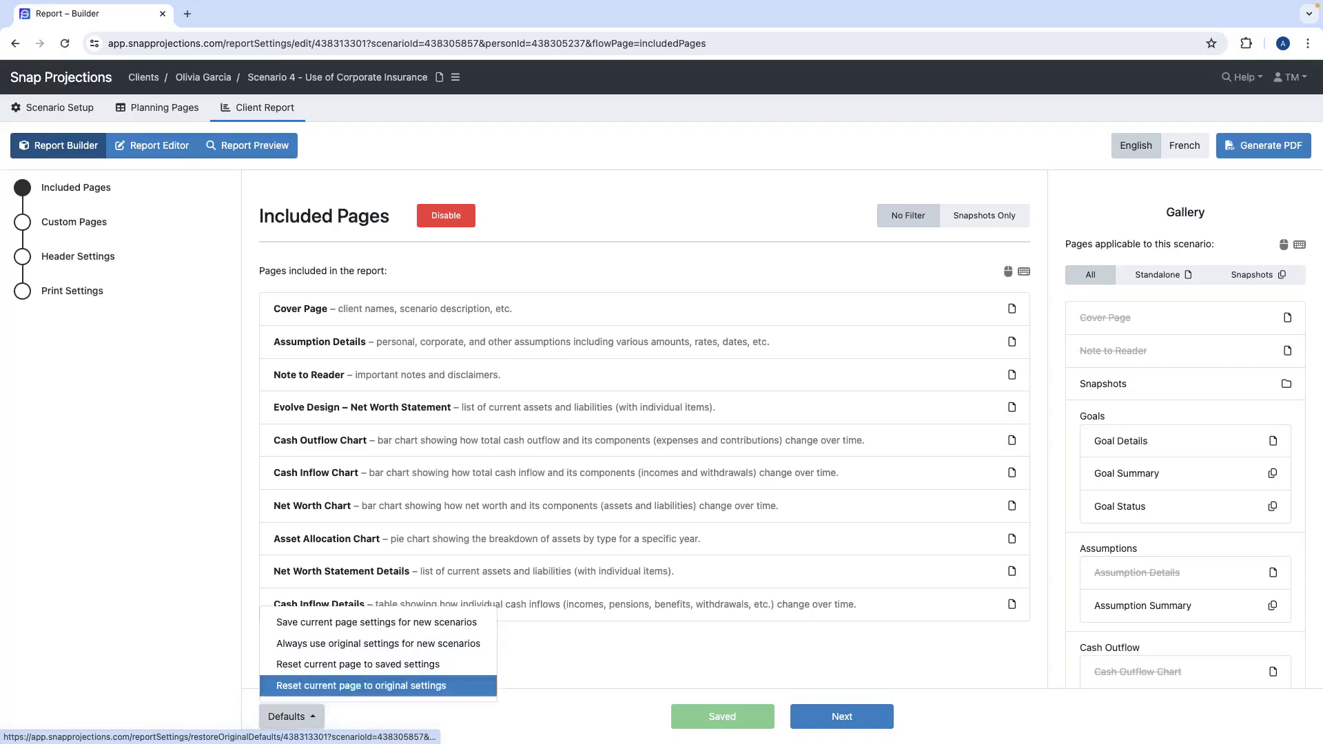
left_click(361, 686)
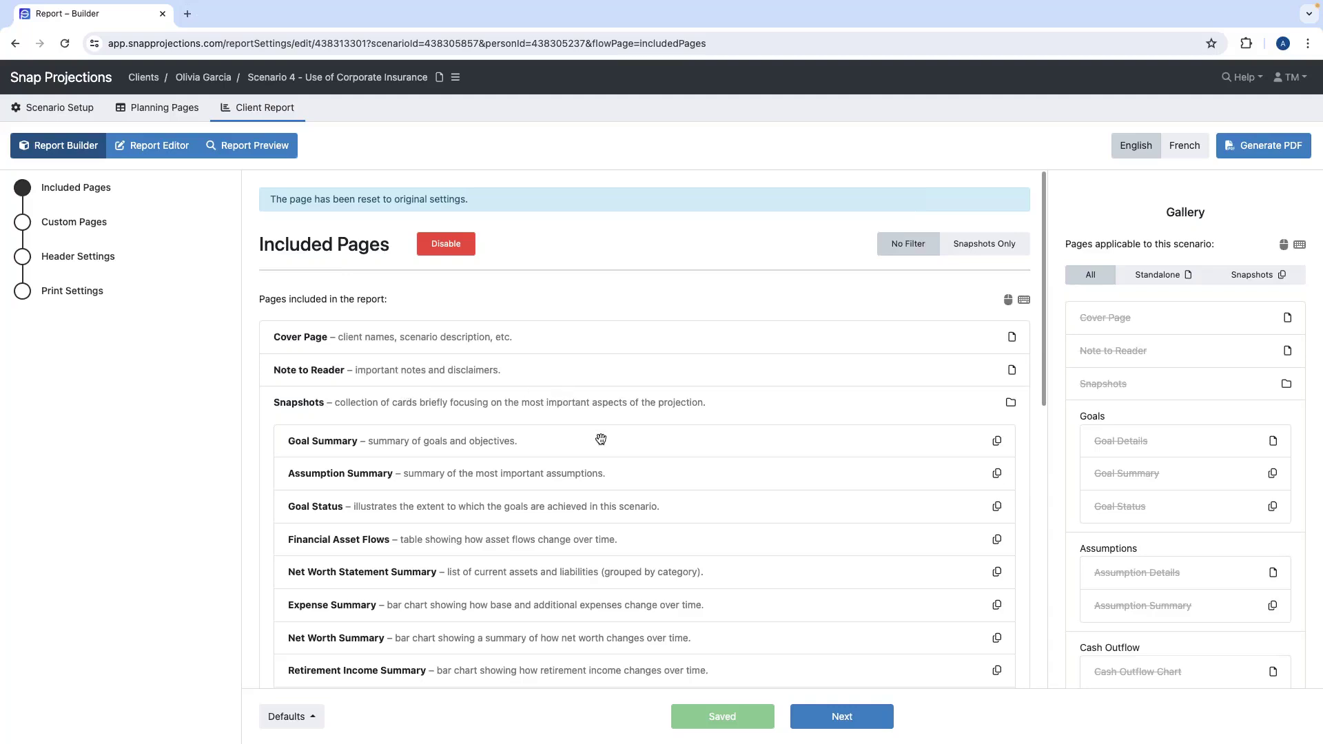
Review the pages included in the report and the gallery pages applicable to this scenario, including their descriptions
scroll(601, 440, "down", 1)
scroll(601, 440, "up", 1)
scroll(602, 440, "down", 1)
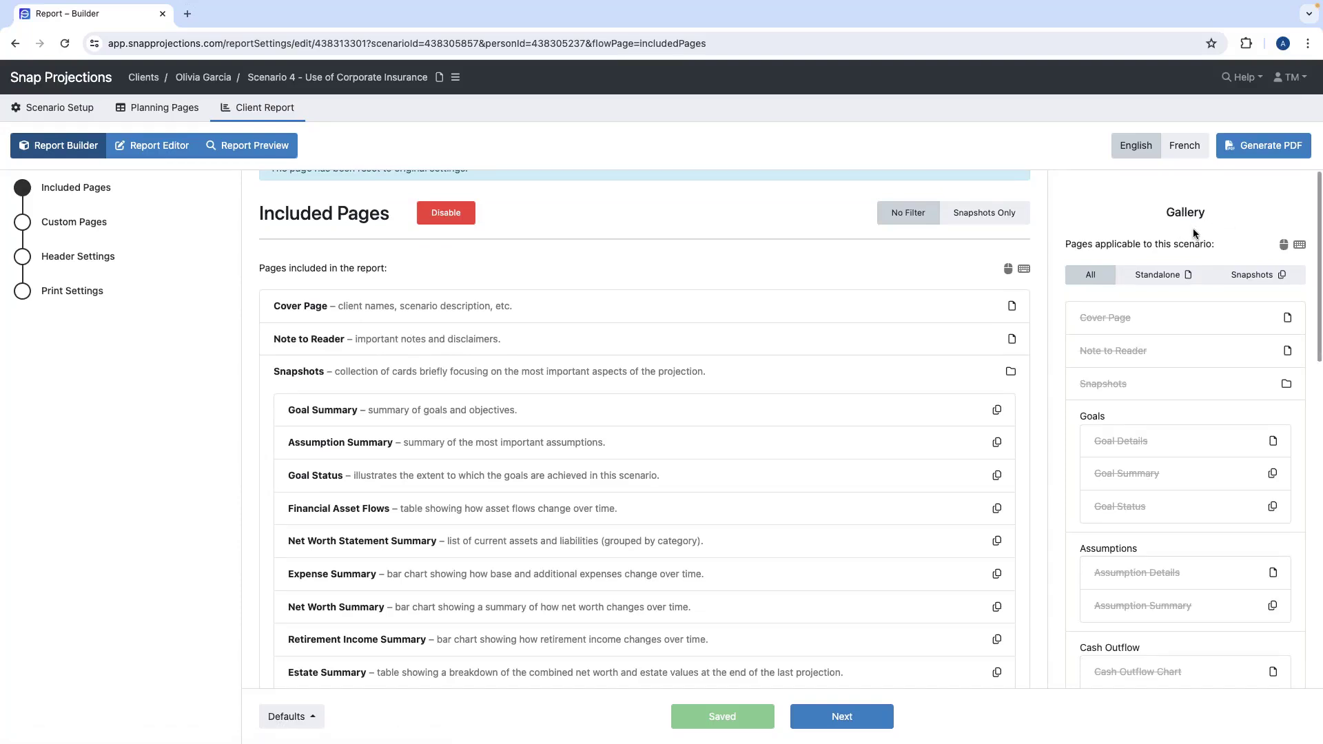
scroll(1193, 356, "down", 4)
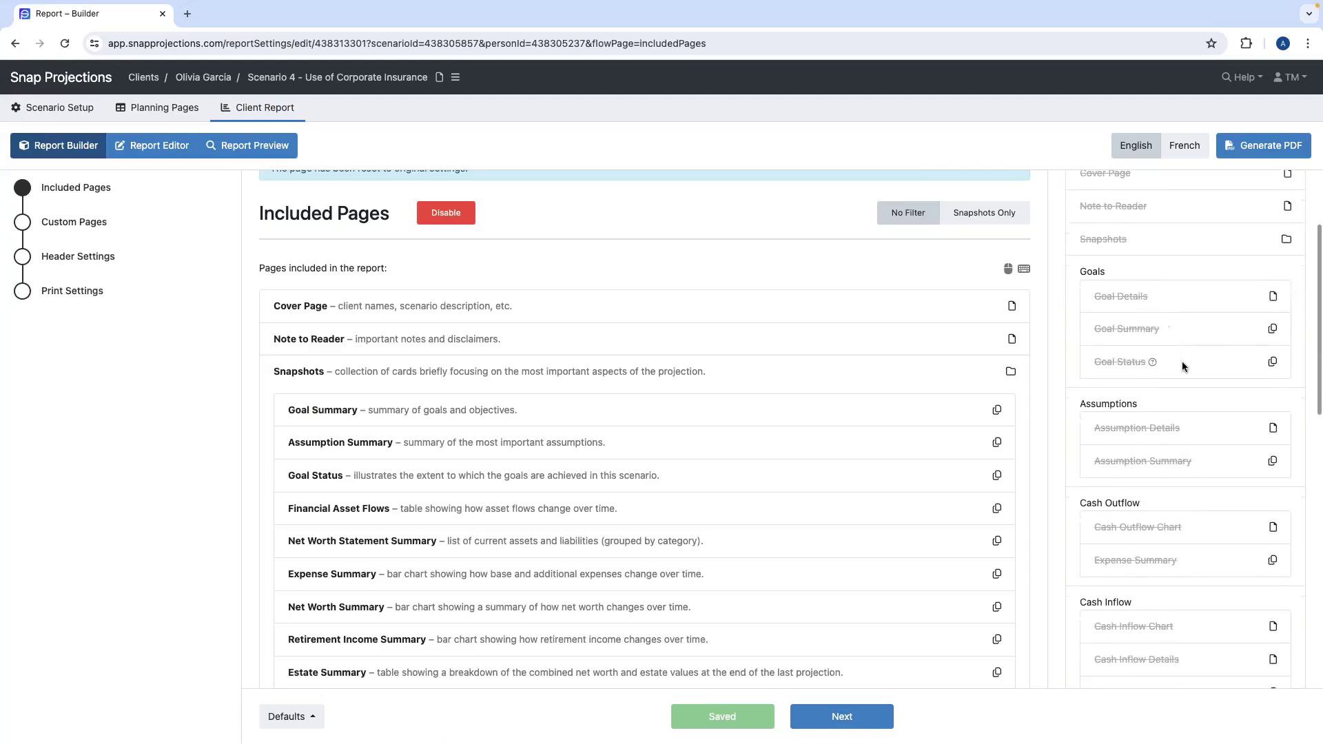
scroll(1182, 366, "down", 2)
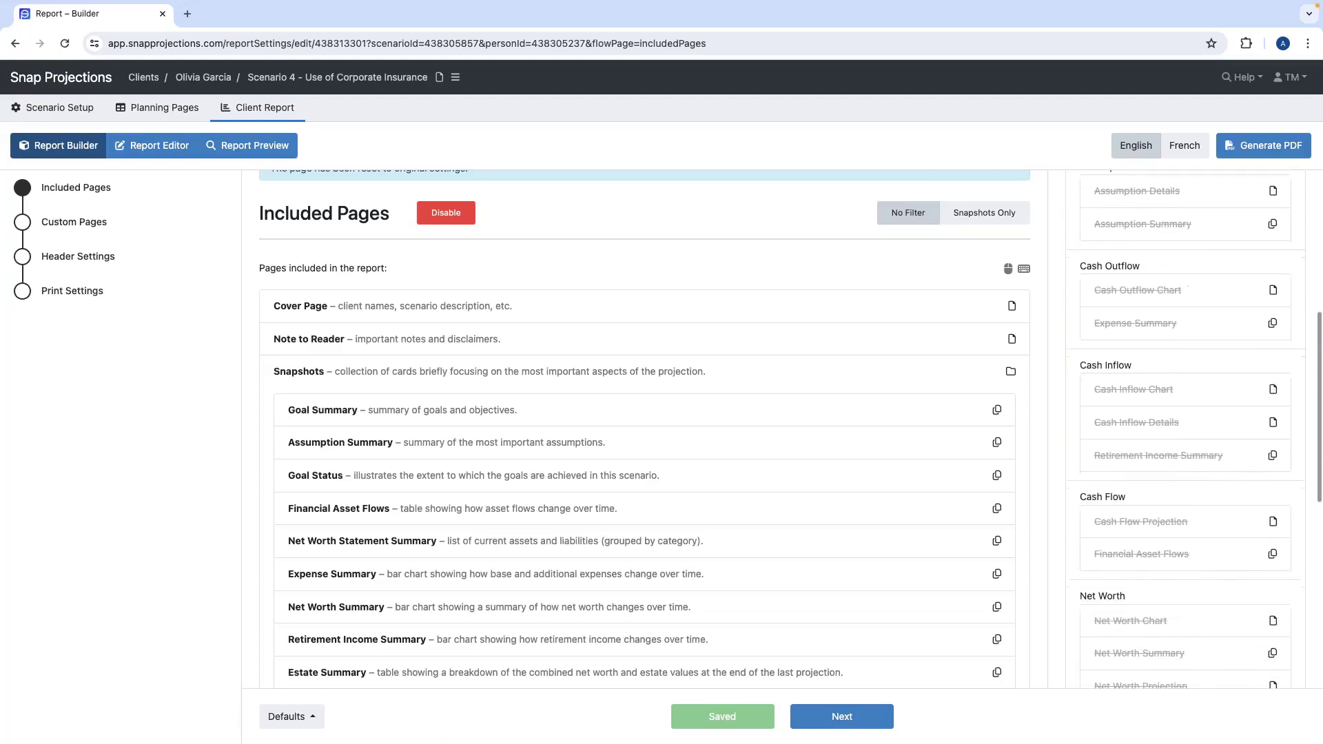
scroll(1180, 365, "up", 5)
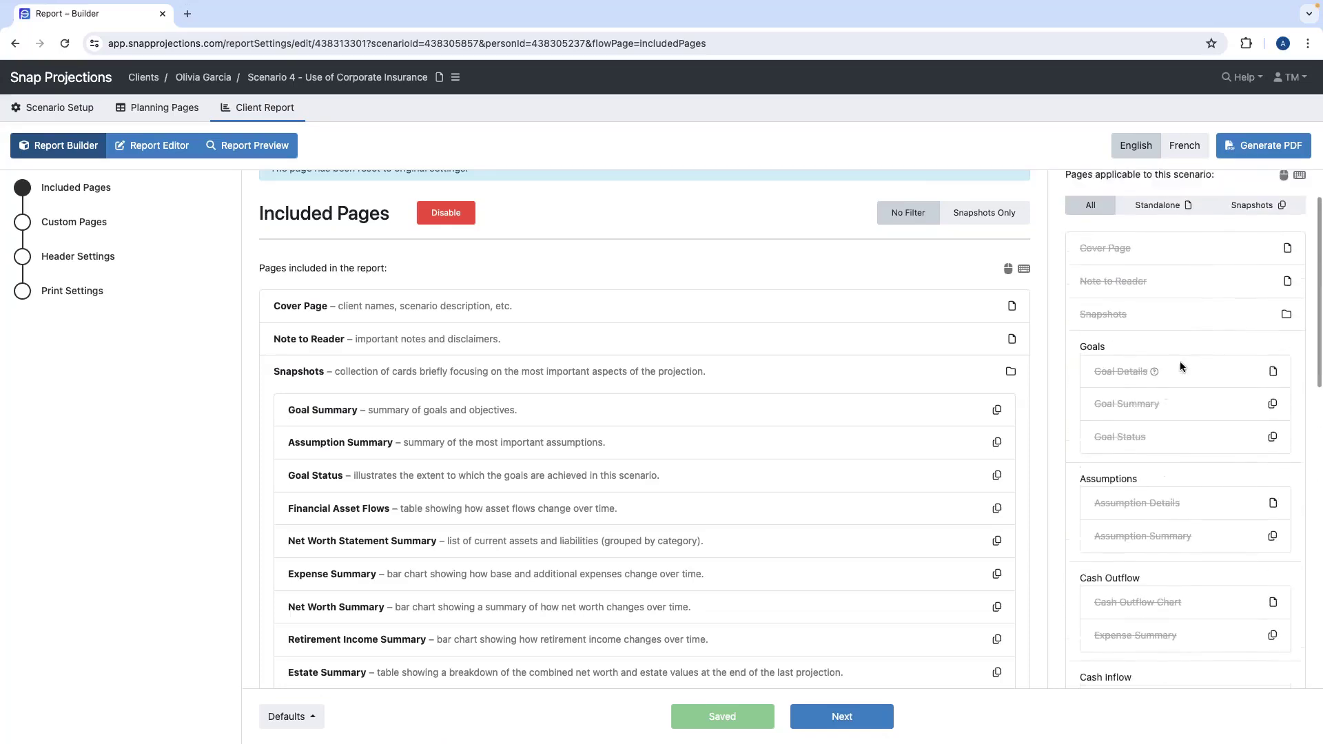
mouse_move(1137, 319)
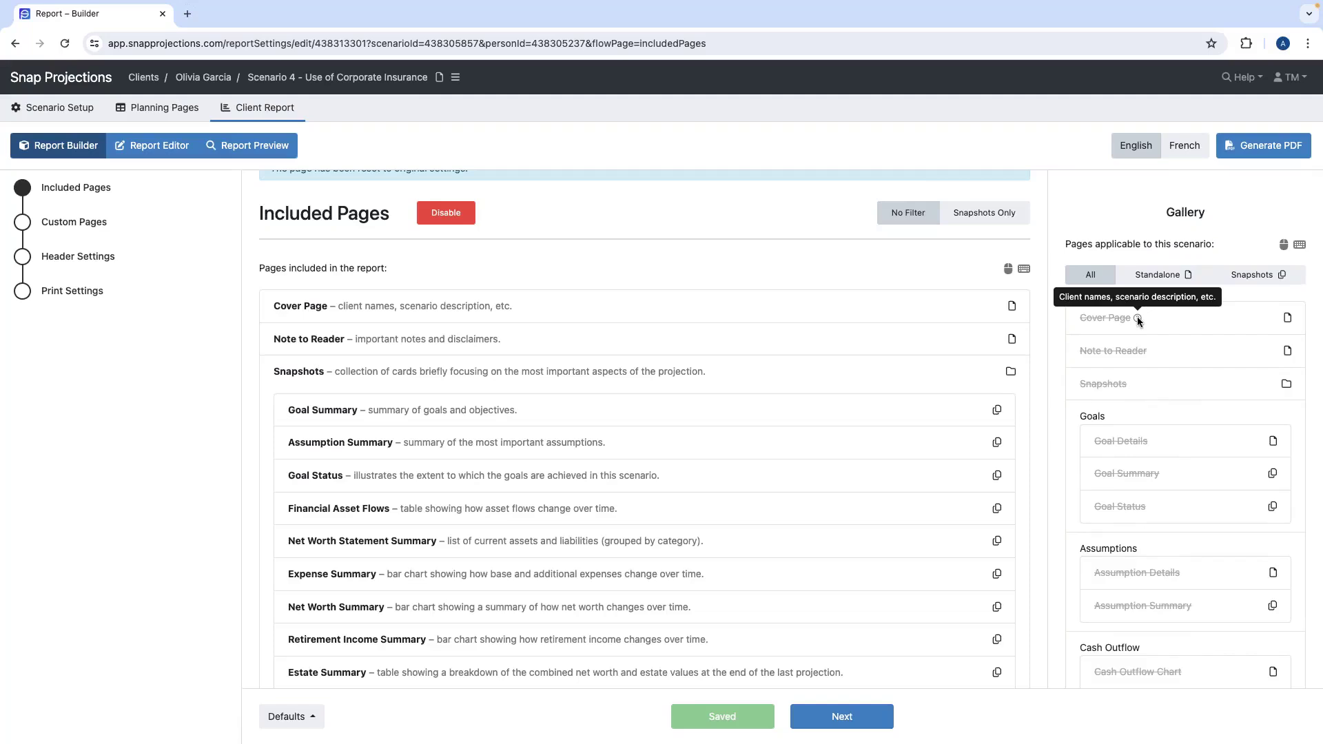
mouse_move(1155, 350)
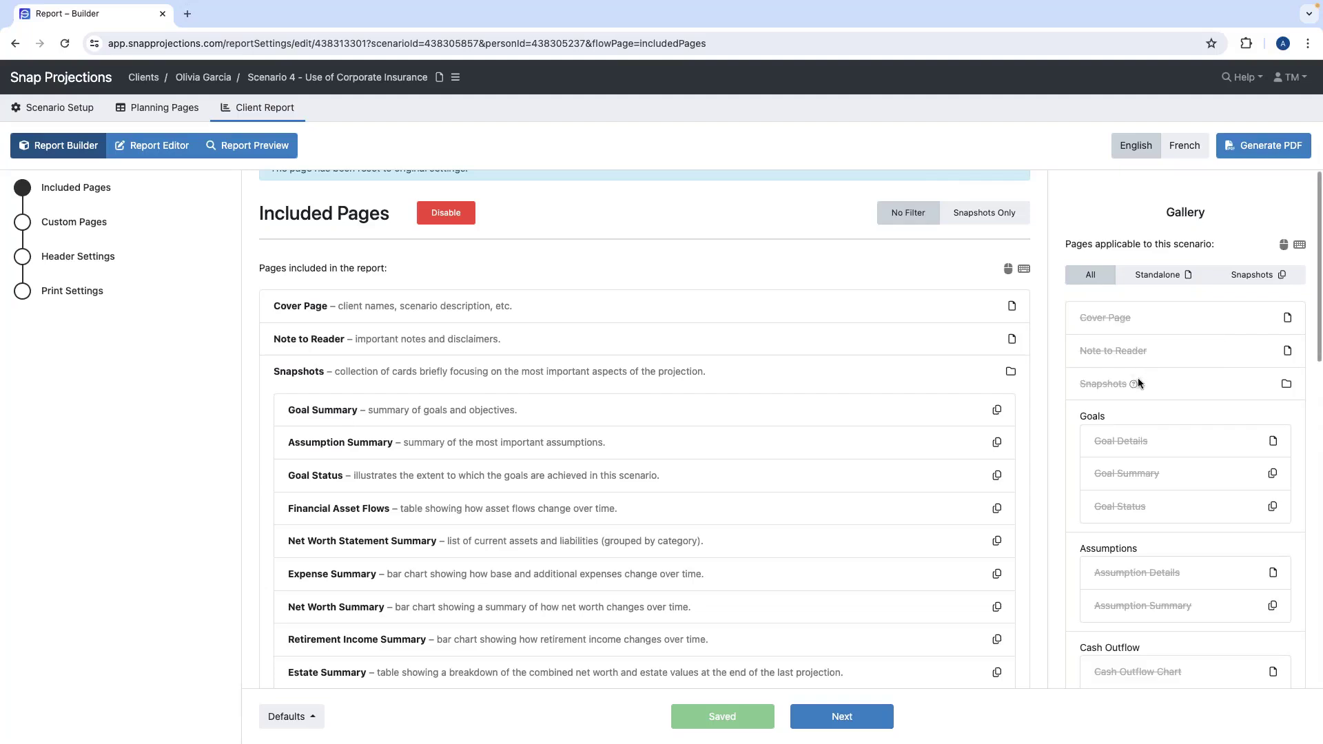
mouse_move(1135, 385)
scroll(1180, 452, "down", 3)
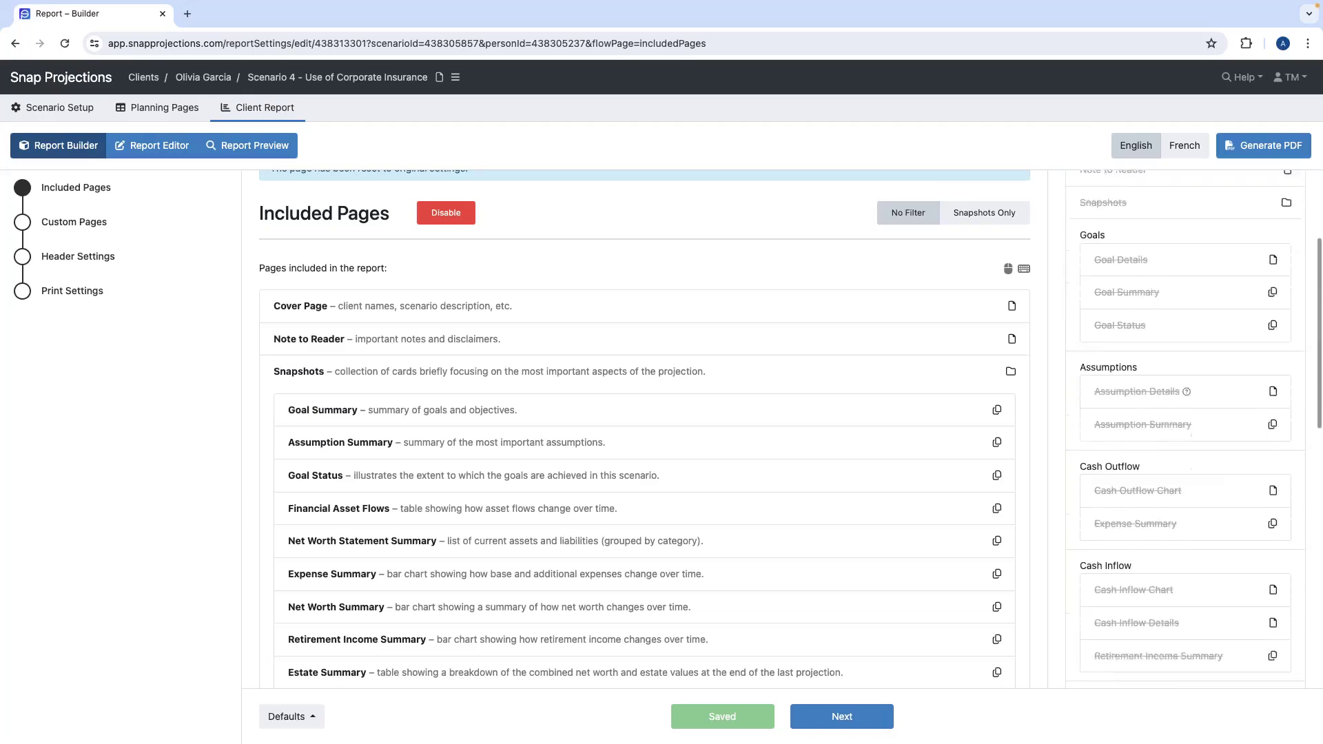
scroll(372, 298, "up", 1)
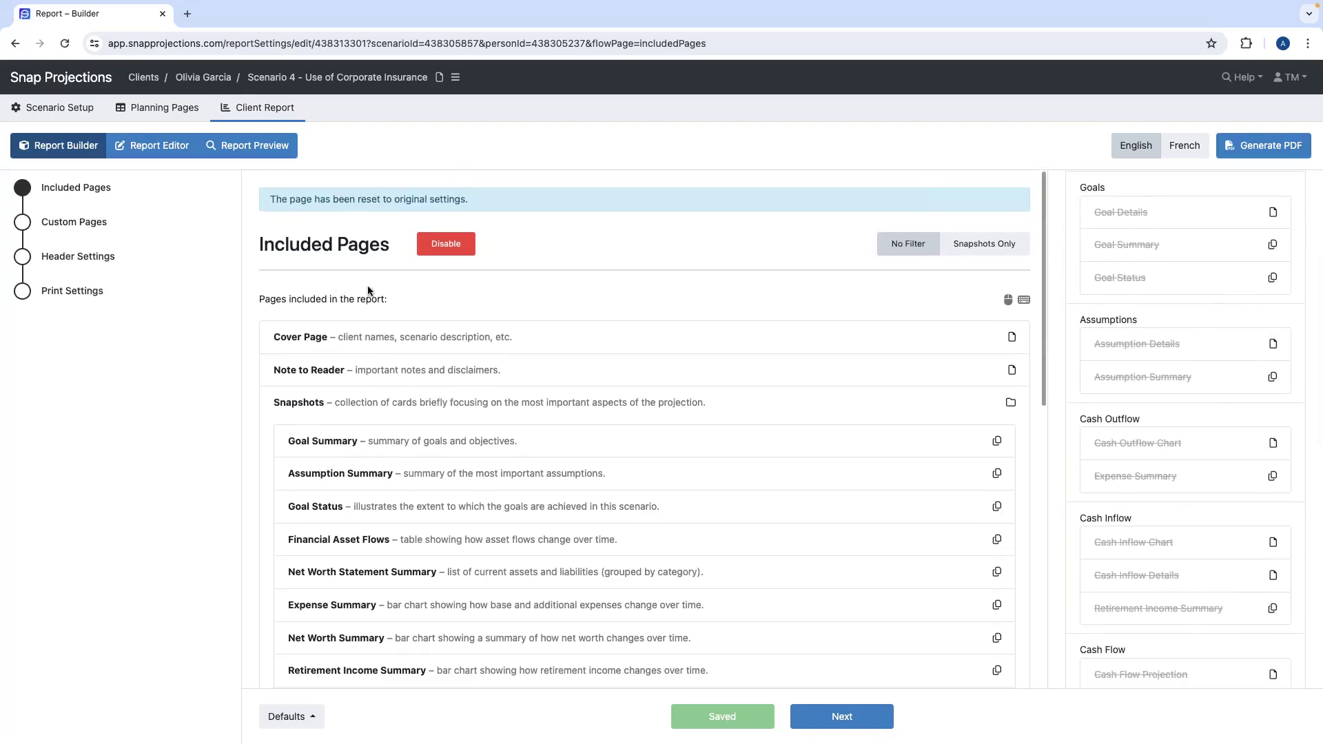
scroll(1211, 441, "down", 5)
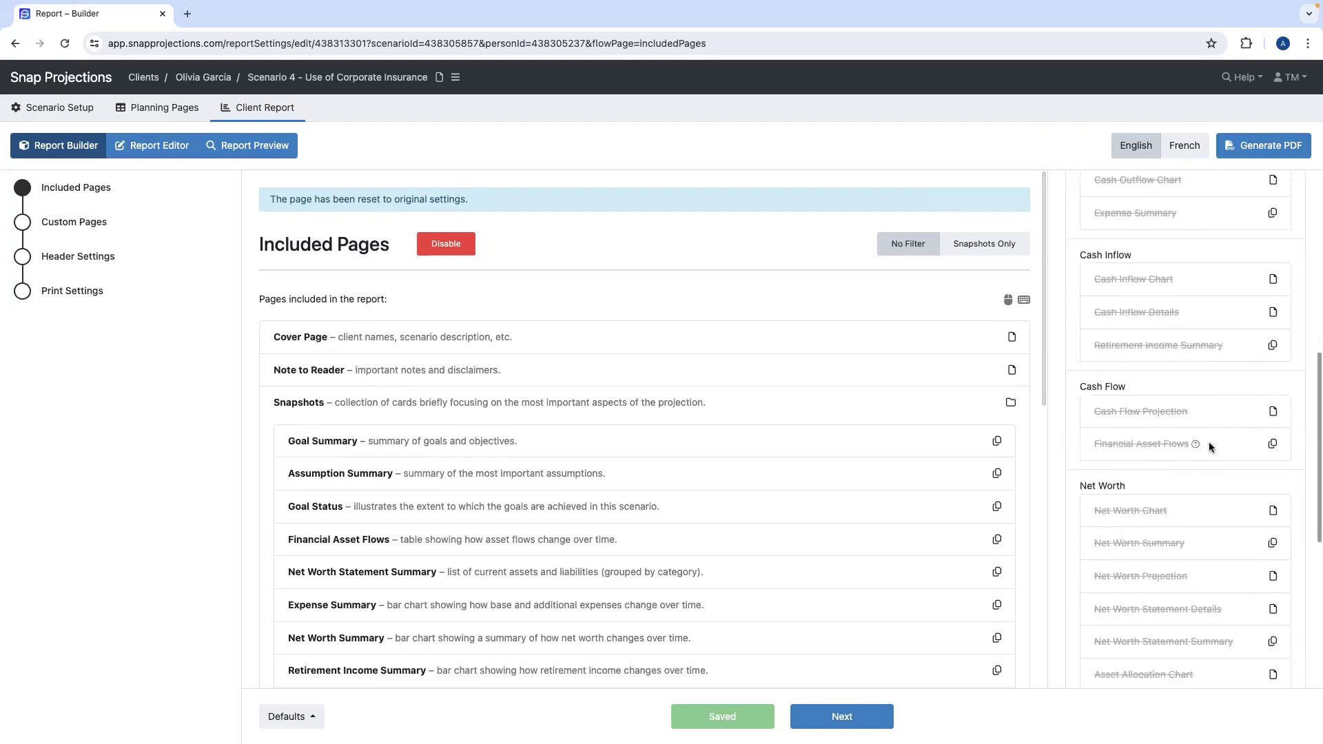
scroll(1205, 441, "up", 8)
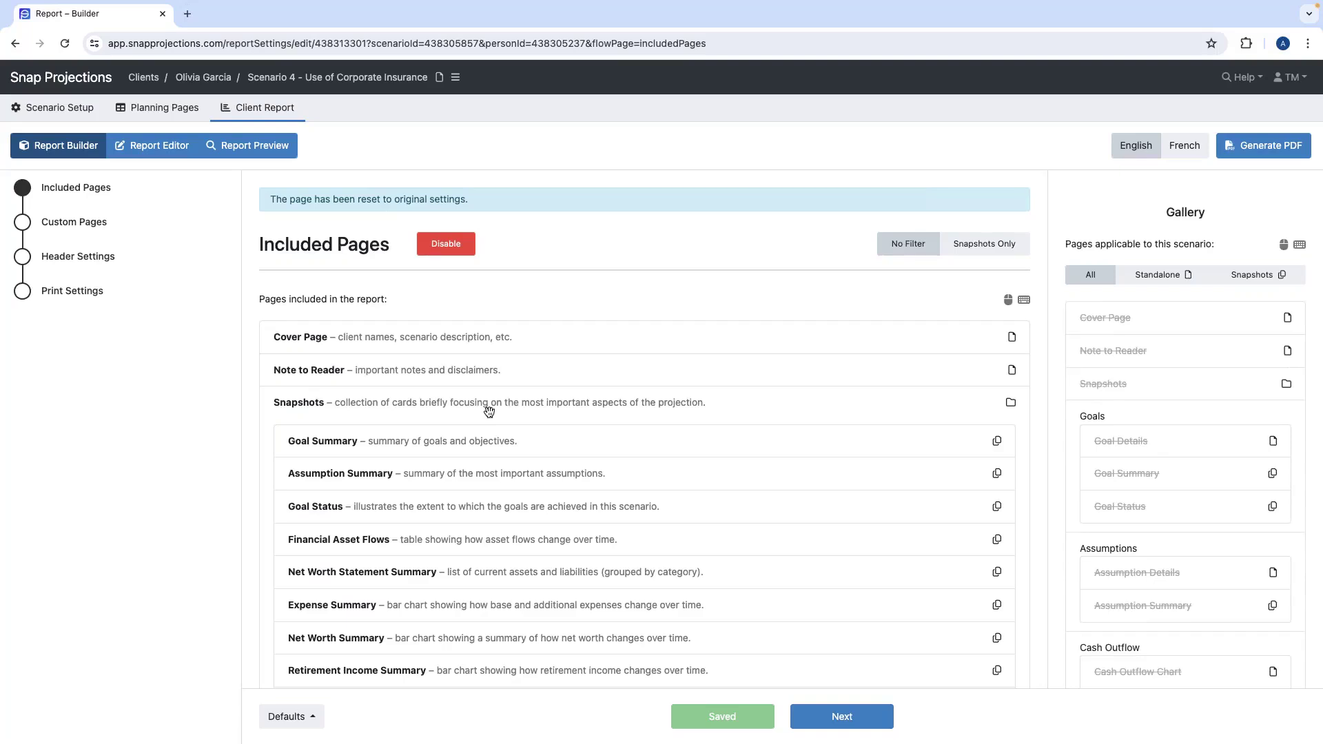
Filter the included pages to Snapshots Only and review the snapshot cards
scroll(489, 411, "up", 1)
left_click(985, 248)
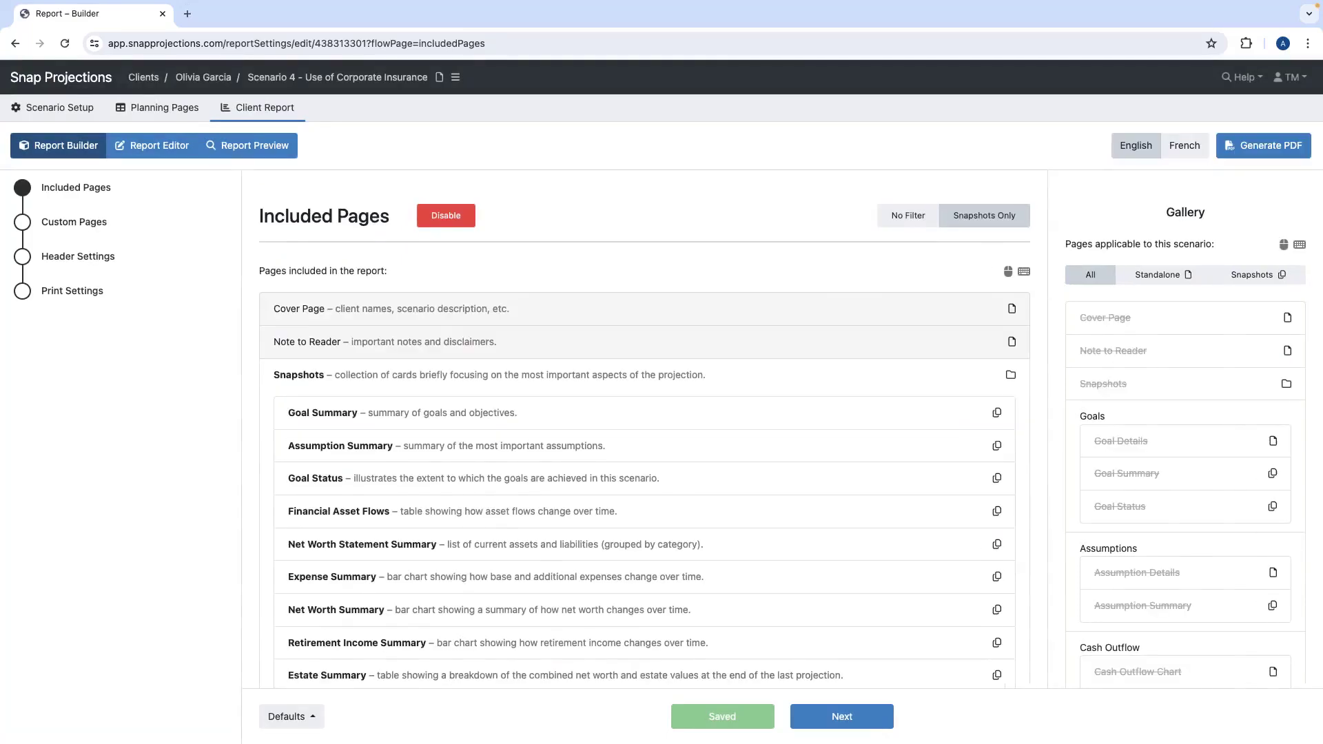
scroll(738, 332, "down", 2)
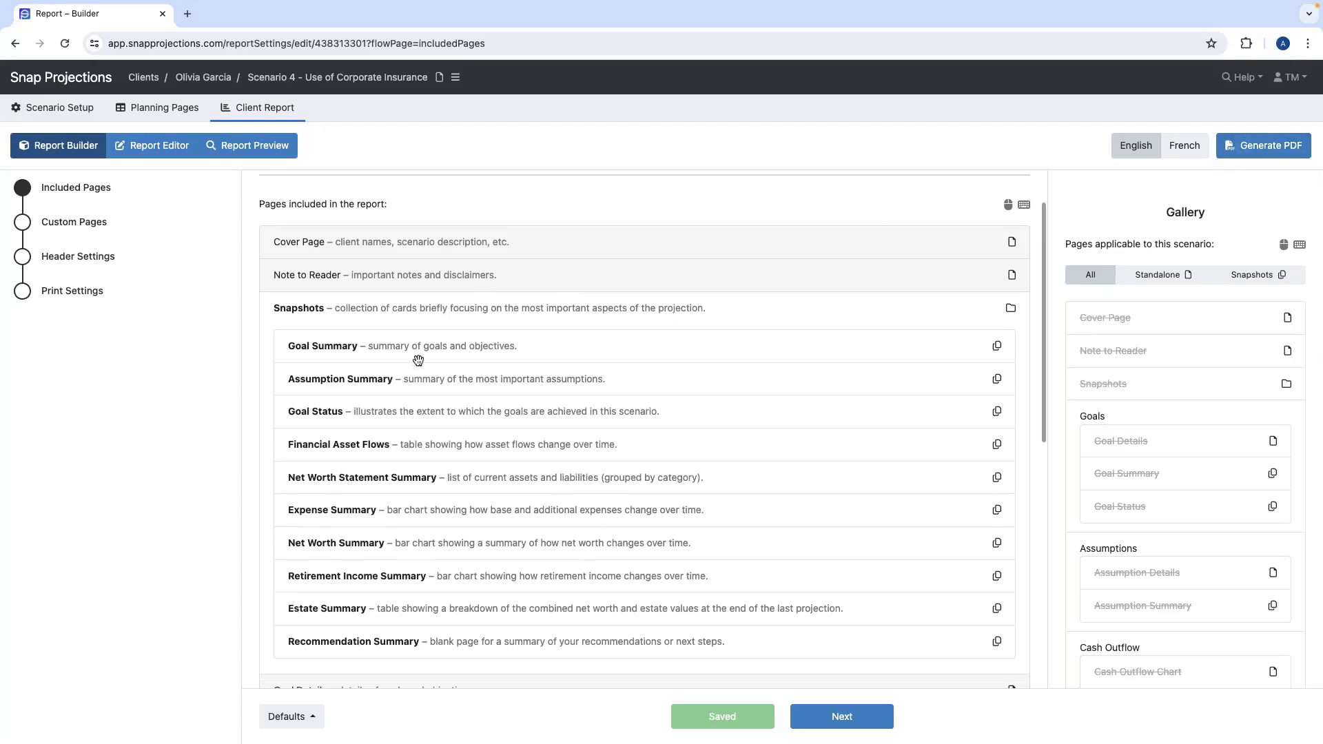
mouse_move(64, 4)
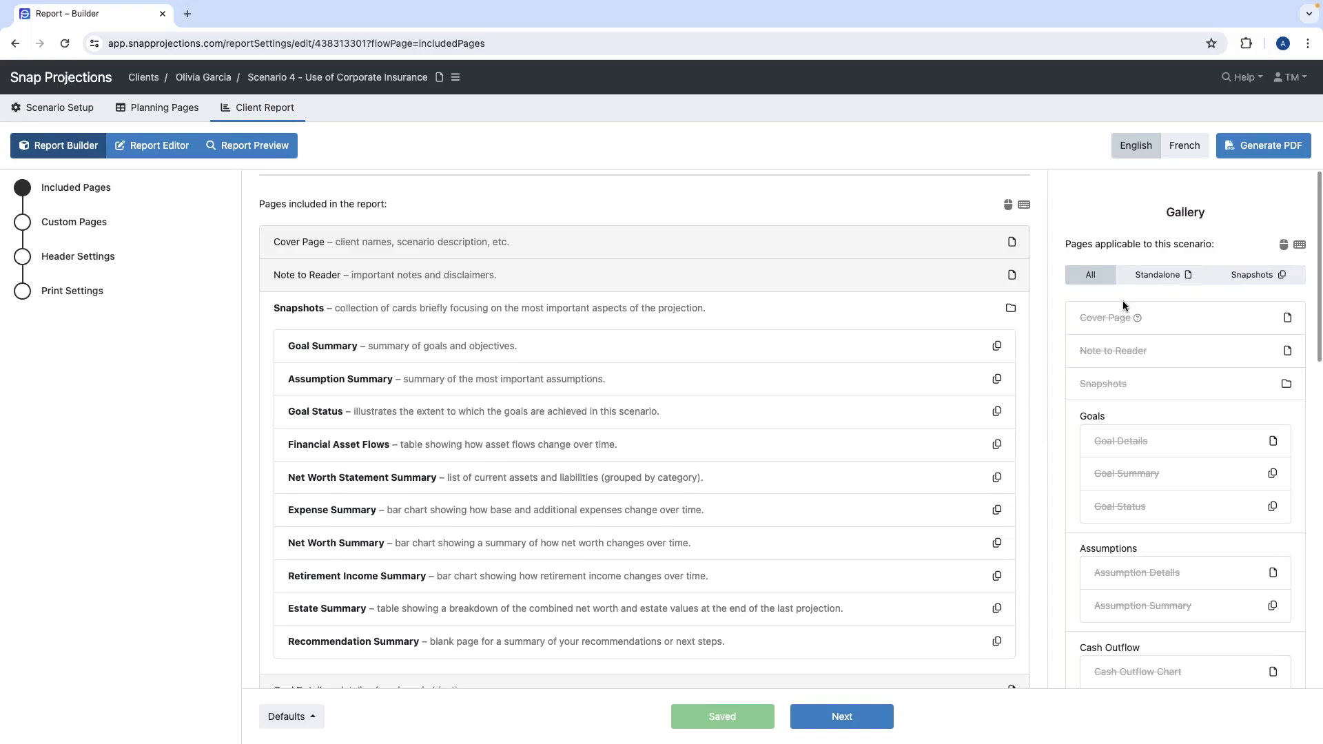
Limit the gallery to Snapshots and add all snapshots to the report
left_click(1261, 275)
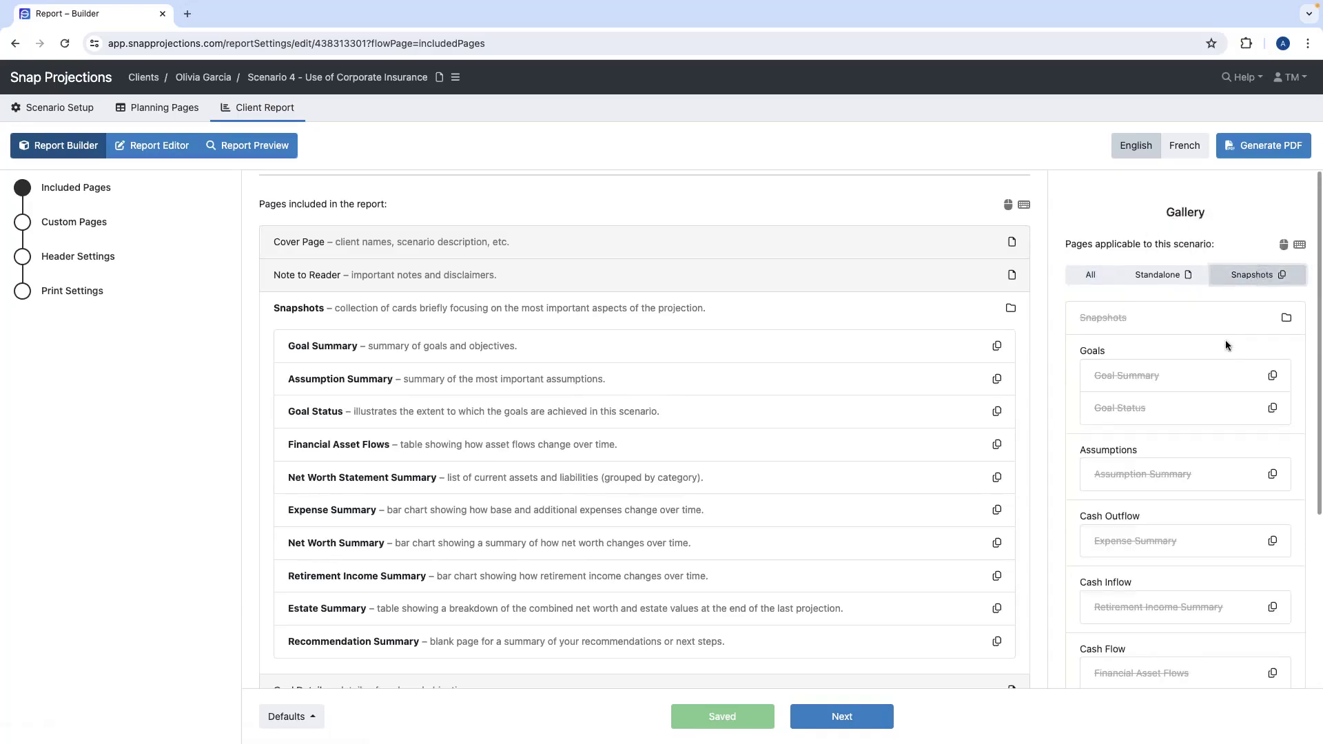
scroll(1242, 318, "down", 2)
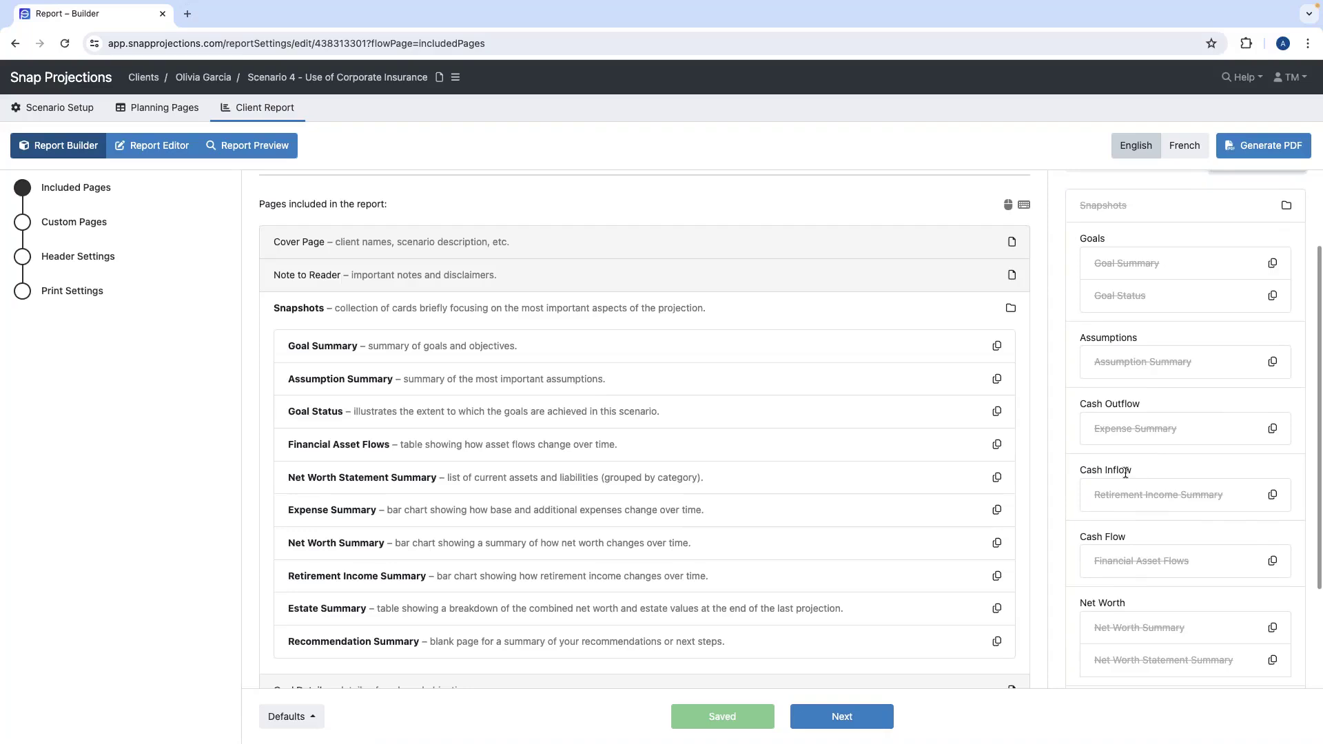
scroll(1126, 473, "up", 1)
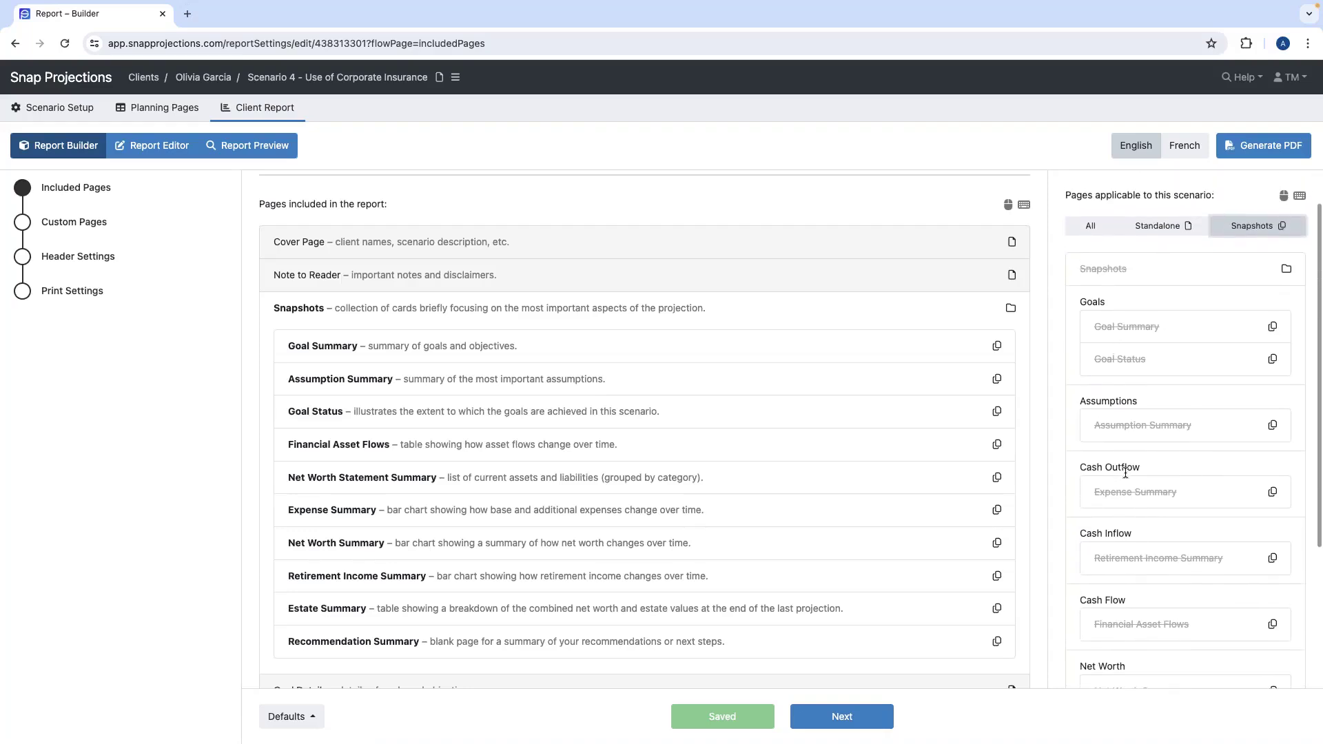
scroll(1172, 448, "up", 1)
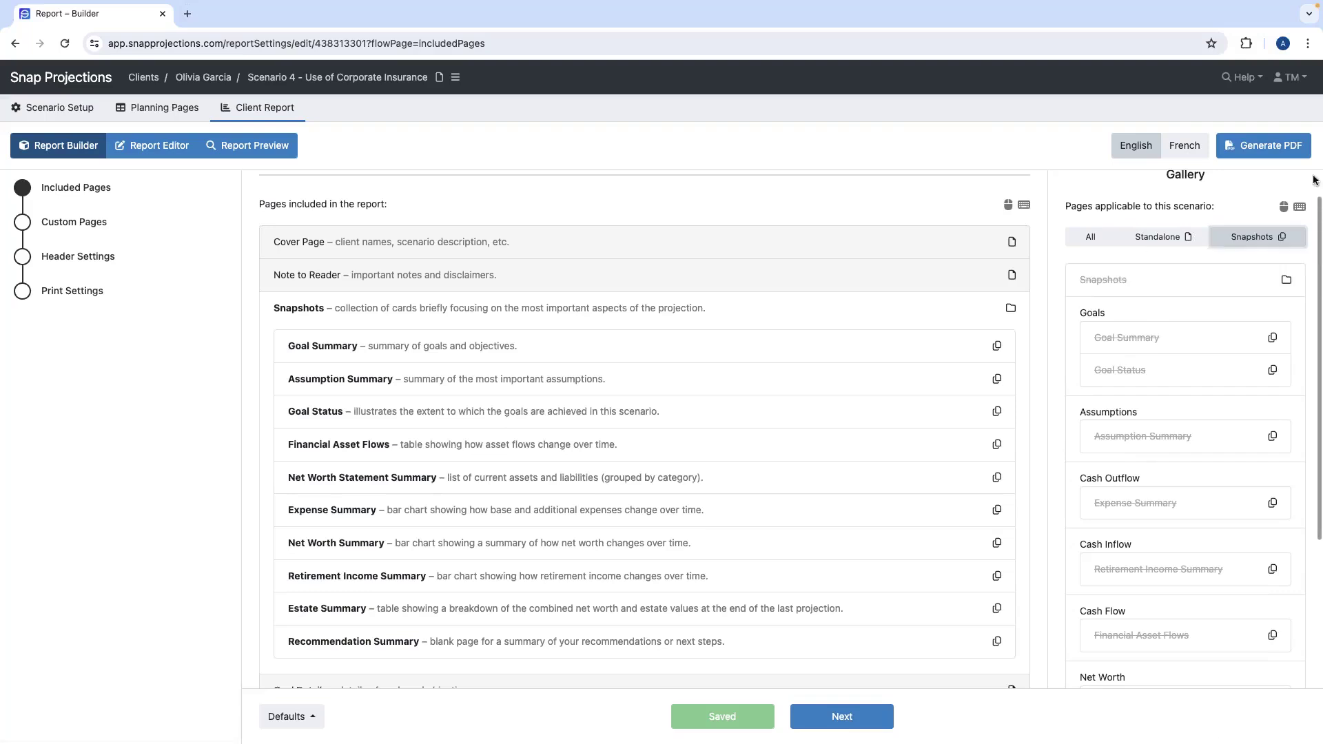
mouse_move(1283, 208)
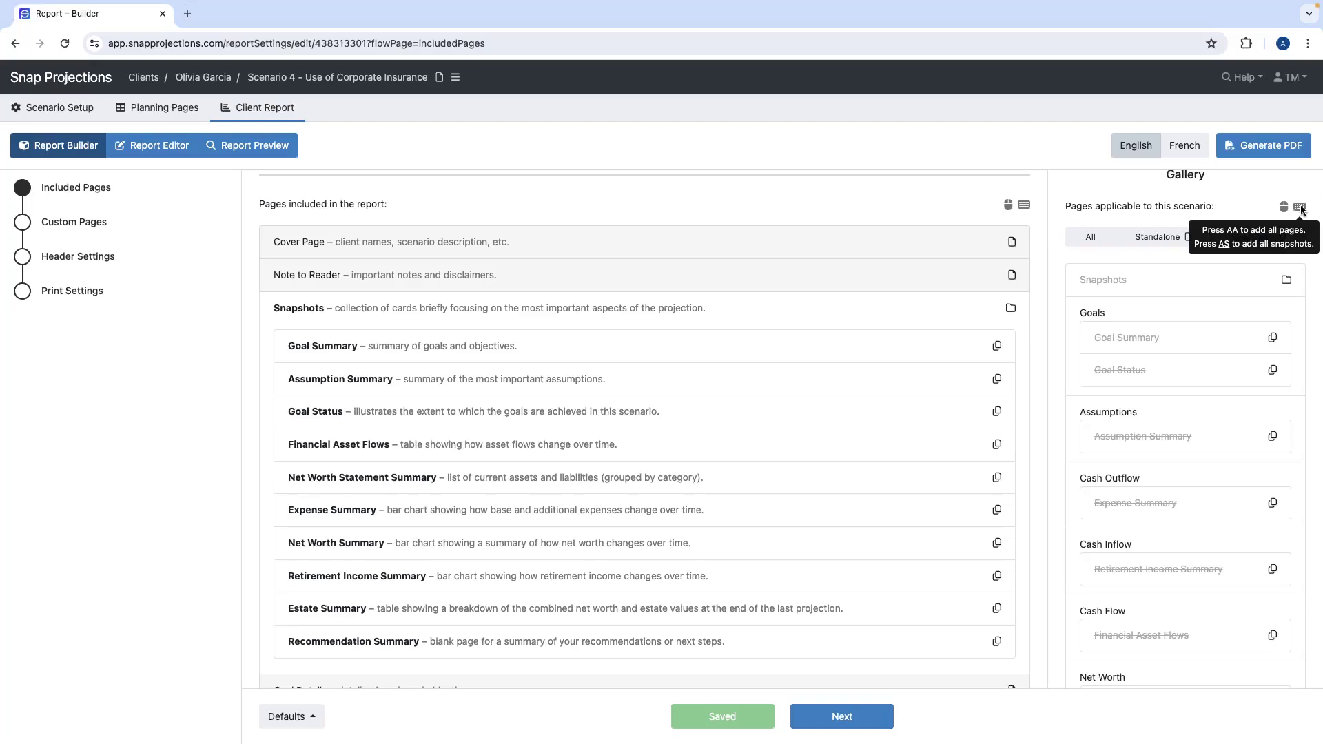
key("a")
key("s")
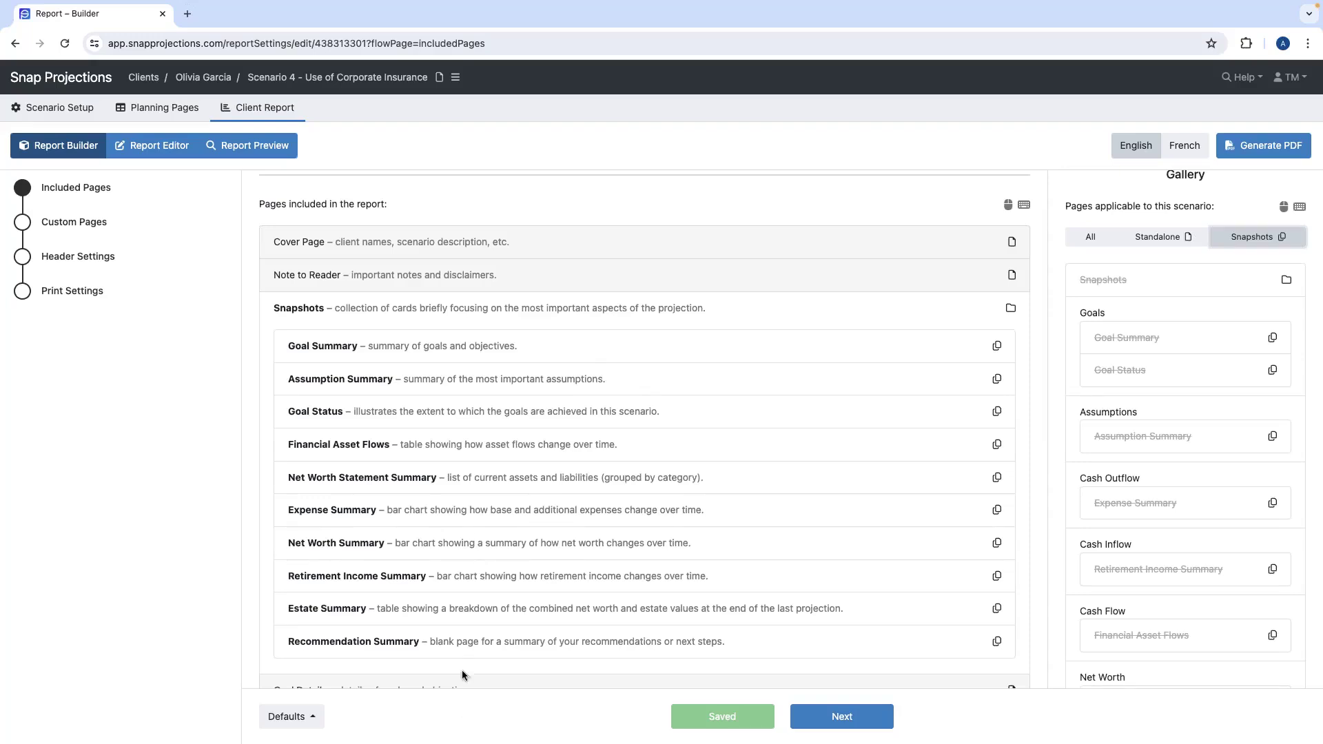
Reorder the snapshot cards so Goal Summary comes first, directly followed by Recommendation Summary
scroll(399, 277, "up", 1)
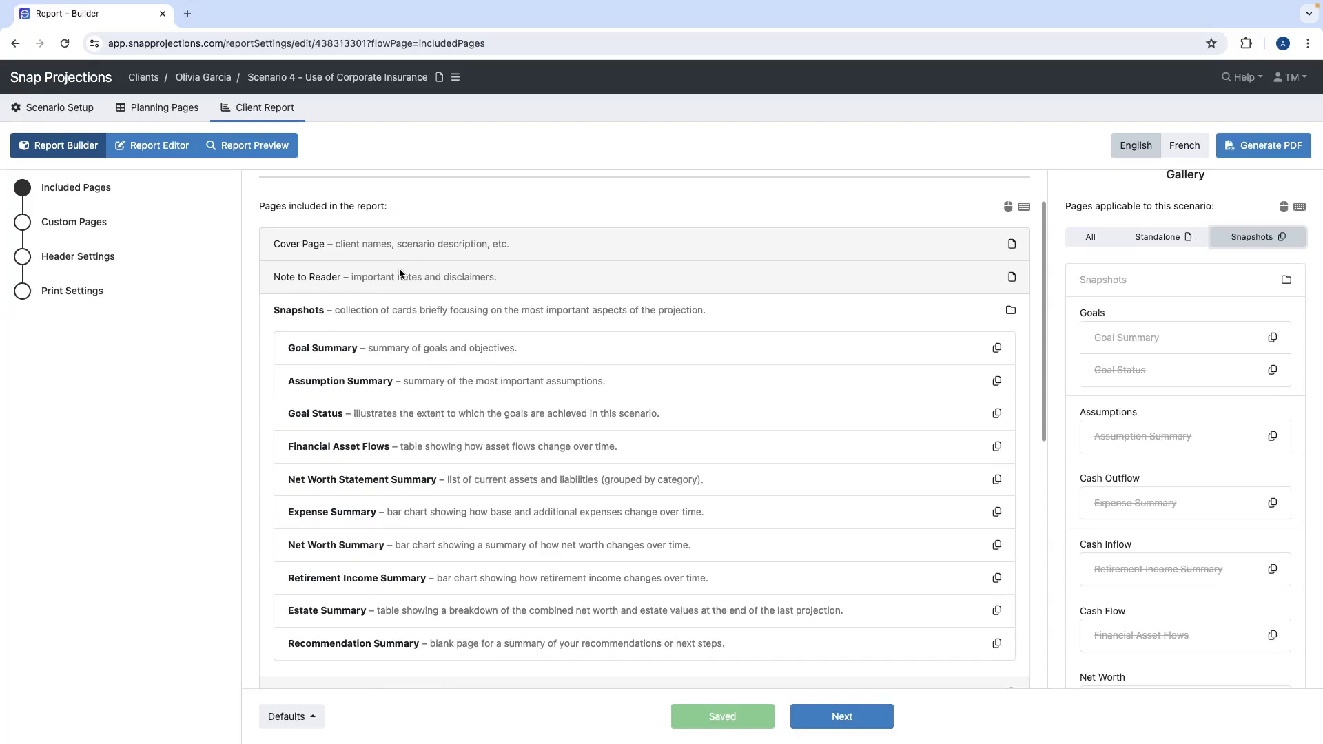
scroll(993, 248, "up", 1)
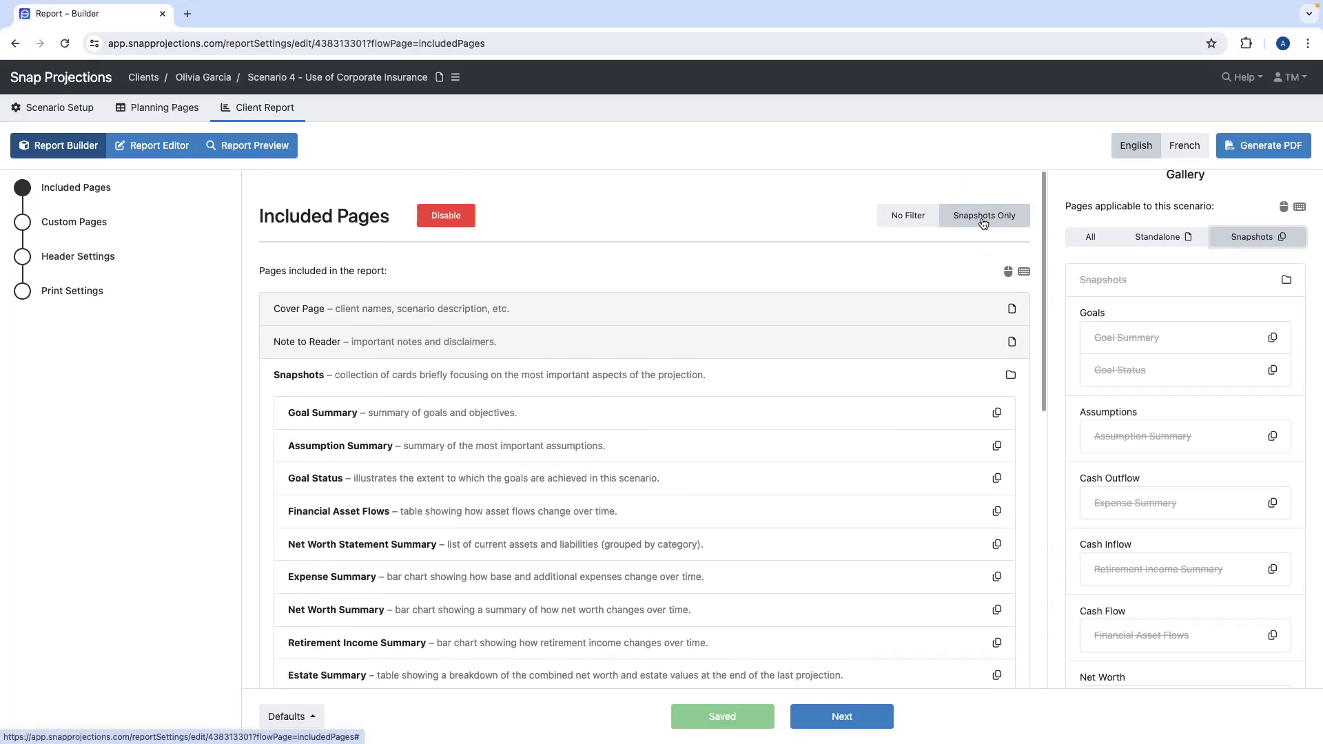
scroll(810, 372, "down", 1)
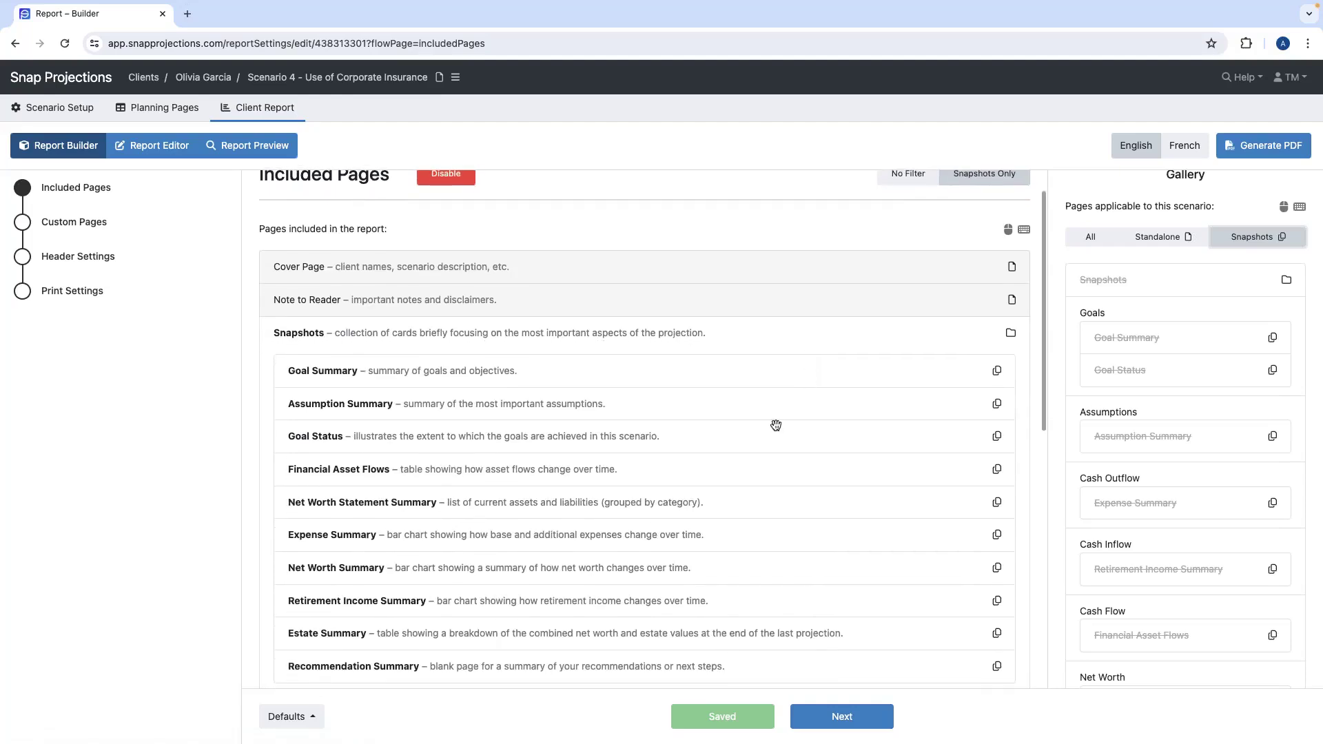
scroll(776, 425, "down", 1)
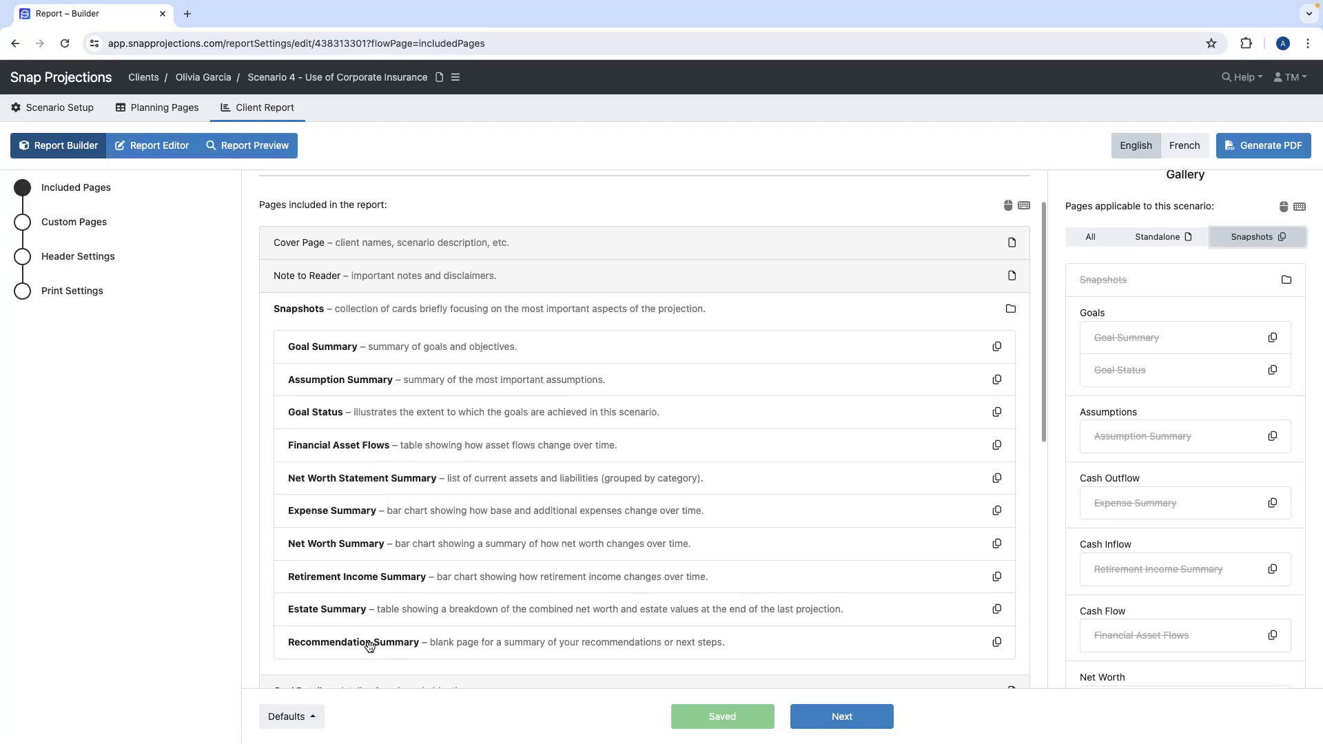
left_click_drag(368, 646, 372, 350)
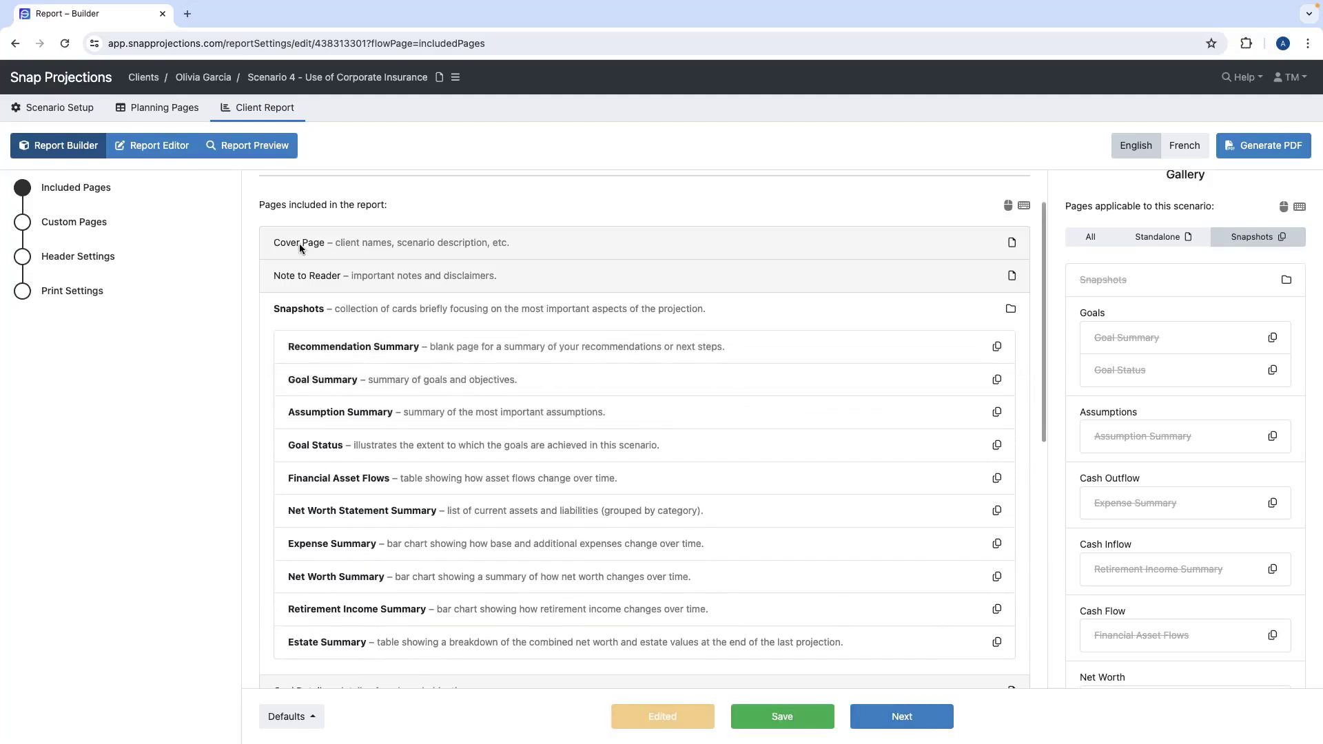
left_click_drag(324, 383, 333, 349)
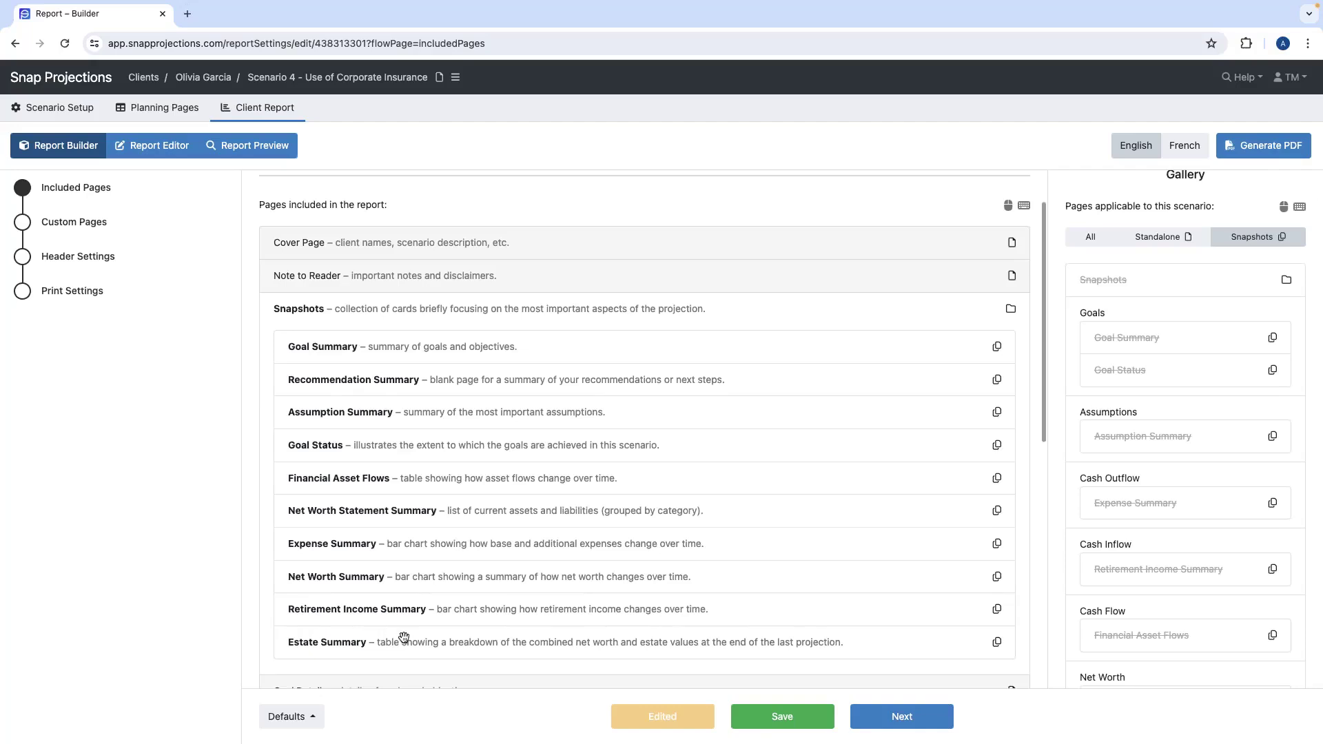
Open the Goal Summary page in the Report Editor and add an empty checklist item at the end of its list
left_click(152, 146)
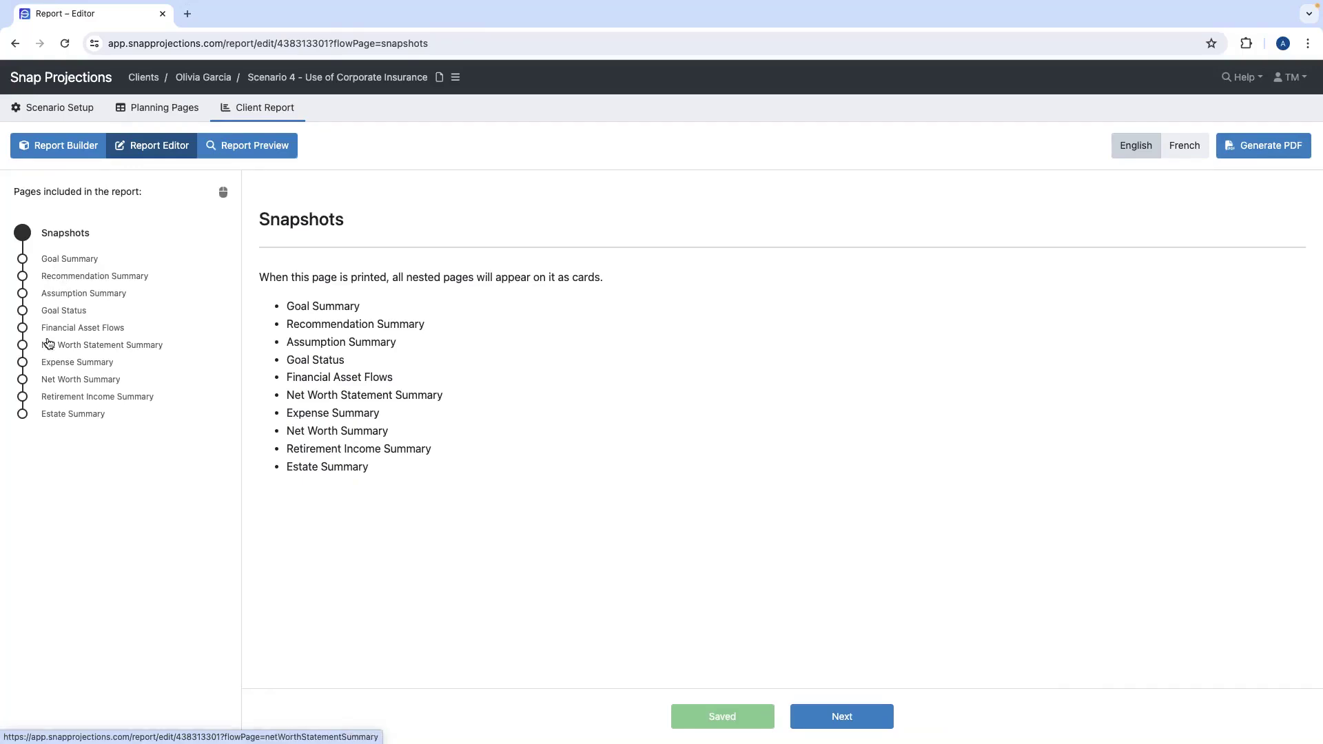
left_click(59, 260)
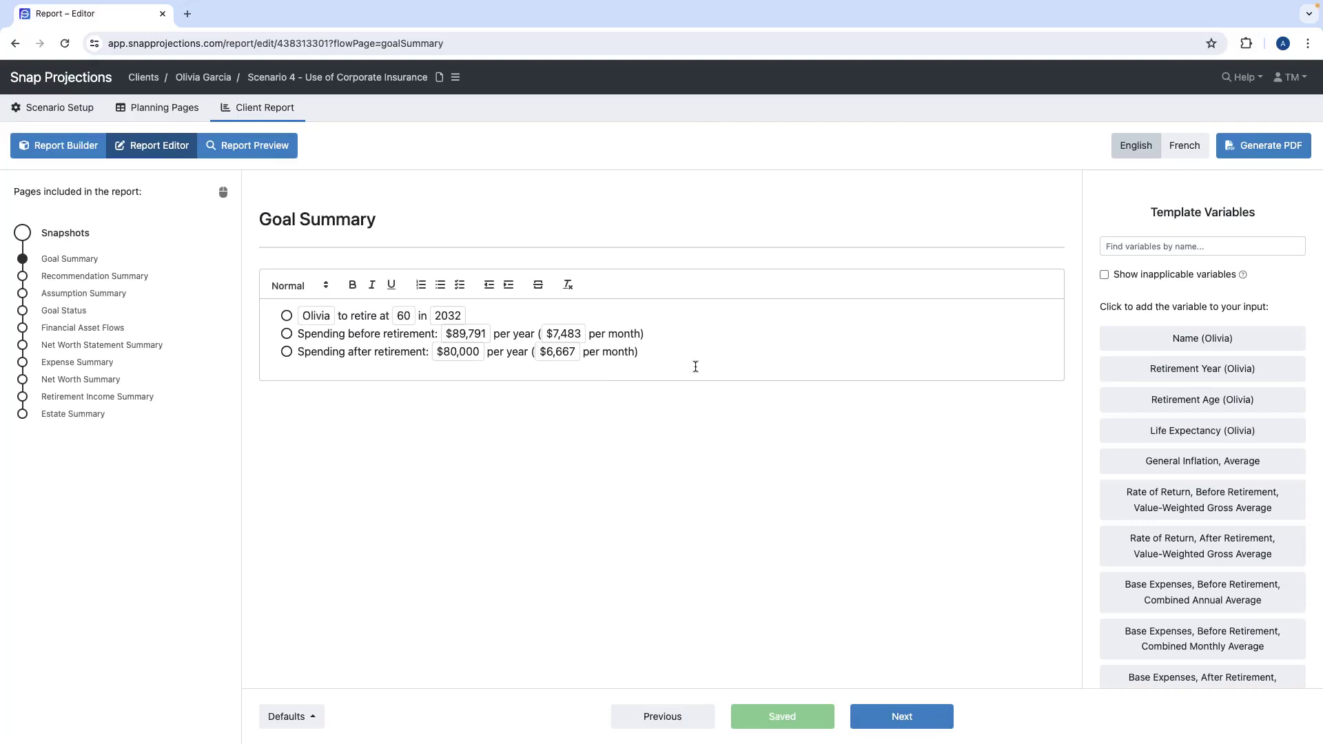
key("Return")
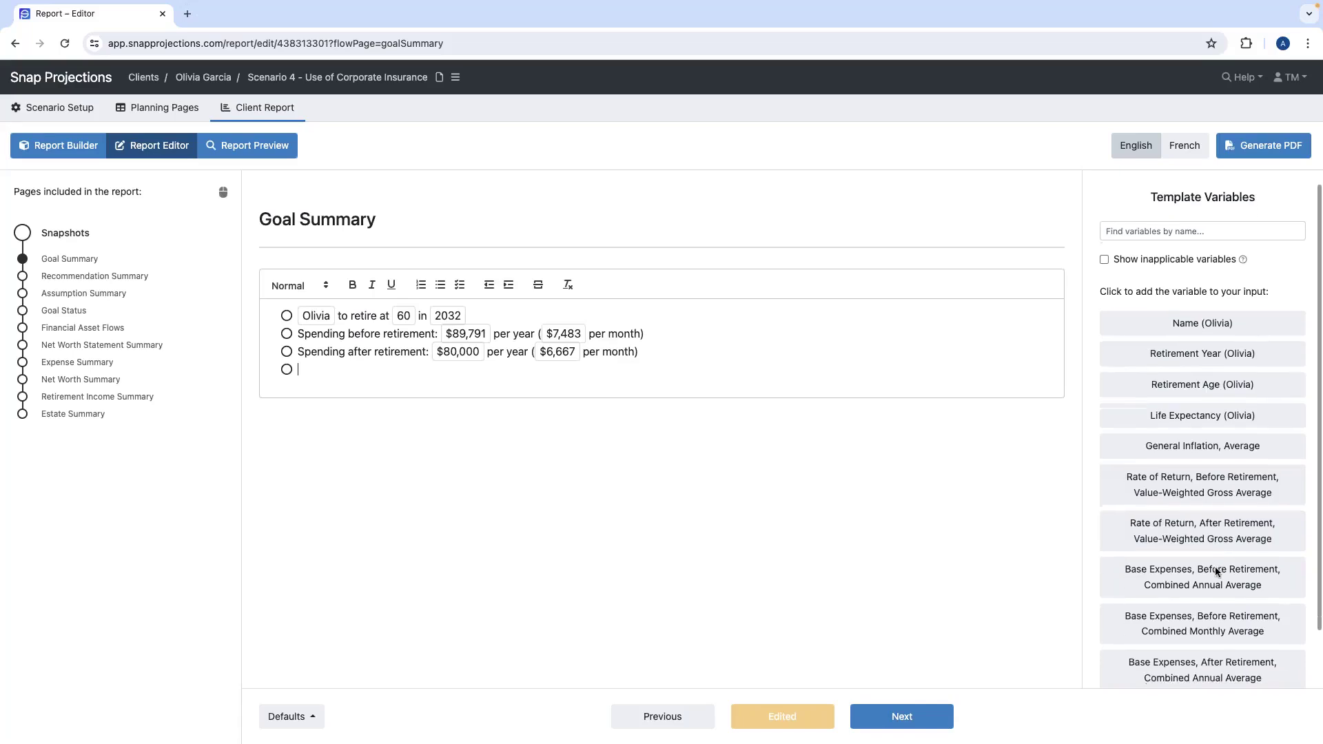
Insert the before-retirement rate of return, life expectancy and average general inflation variables into the empty Goal Summary checklist item
scroll(1216, 448, "down", 1)
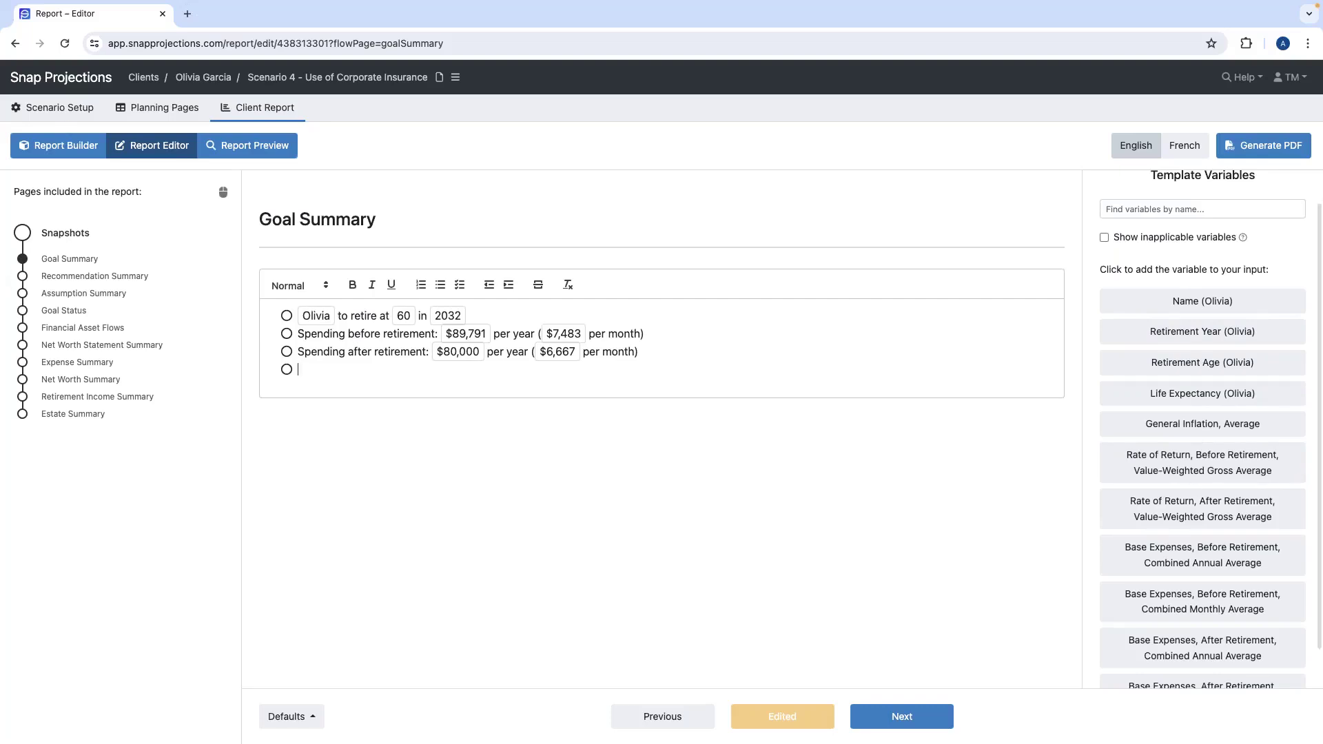
mouse_move(75, 124)
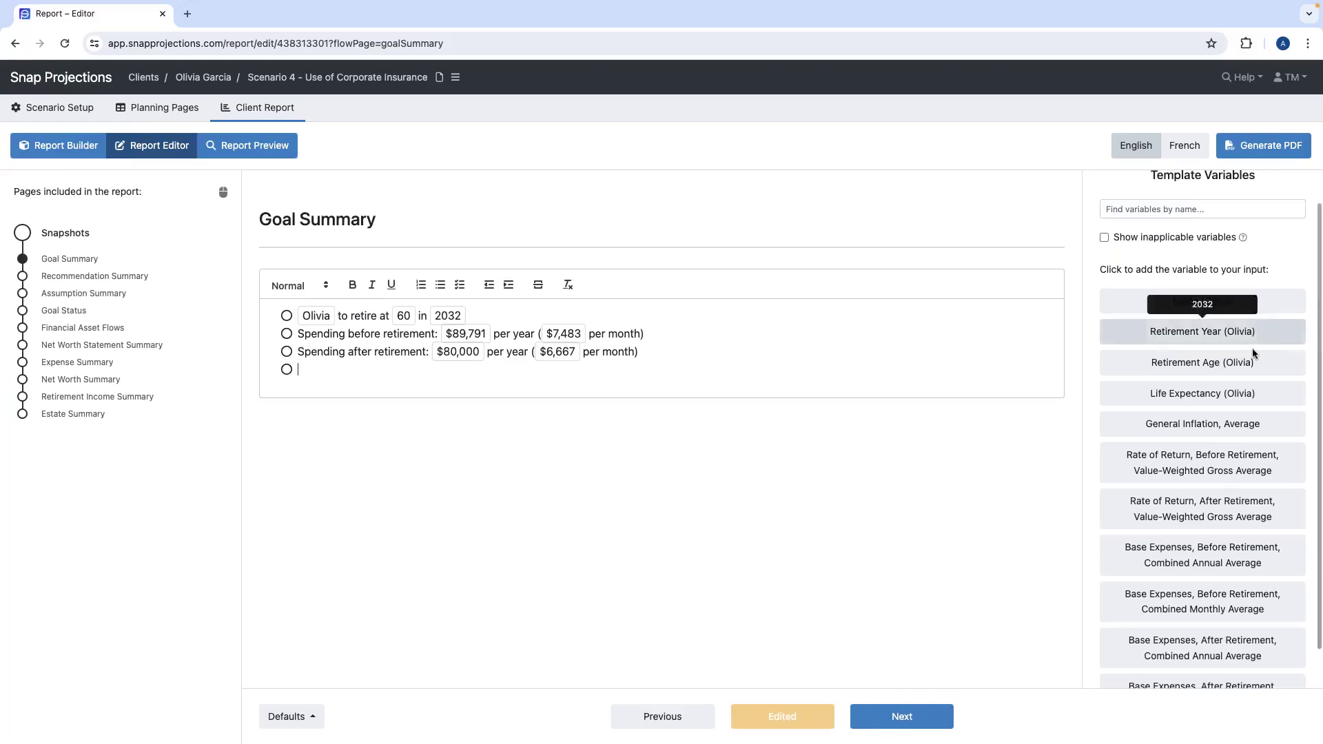
mouse_move(1226, 508)
scroll(1219, 485, "down", 1)
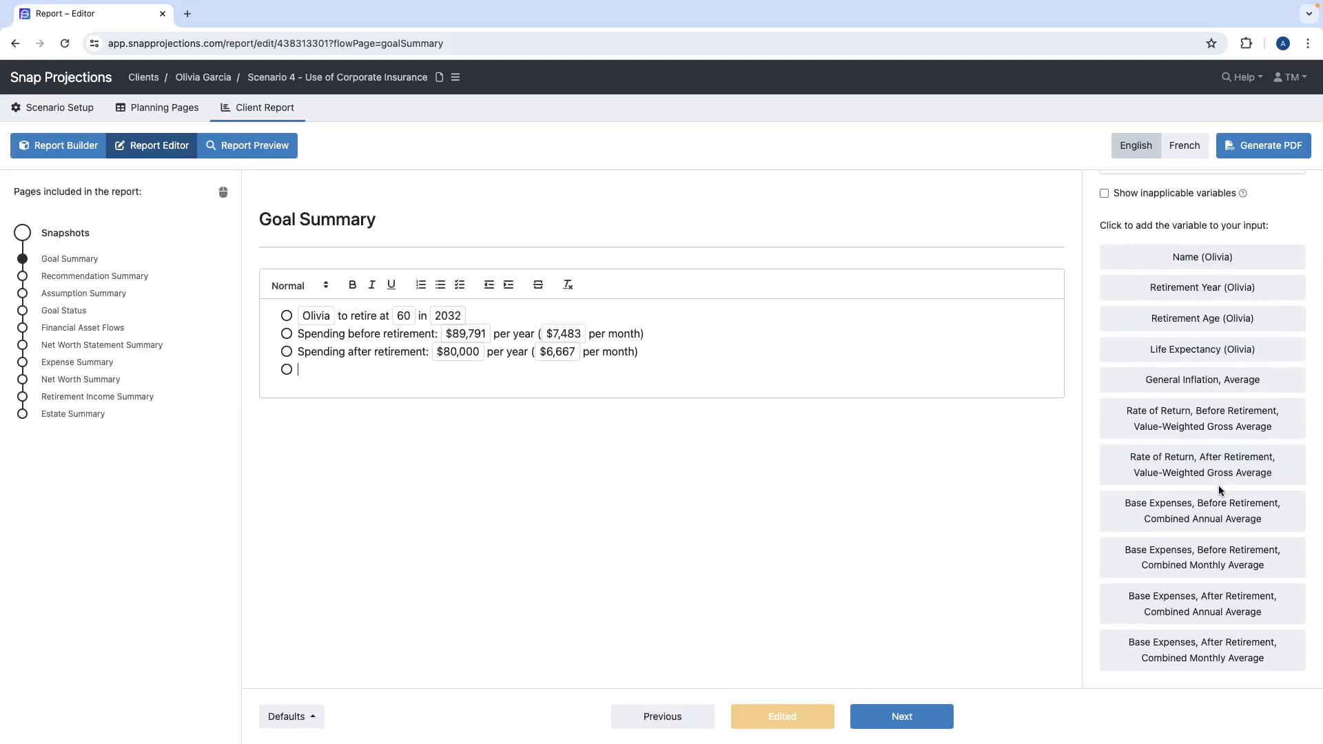
left_click(1211, 418)
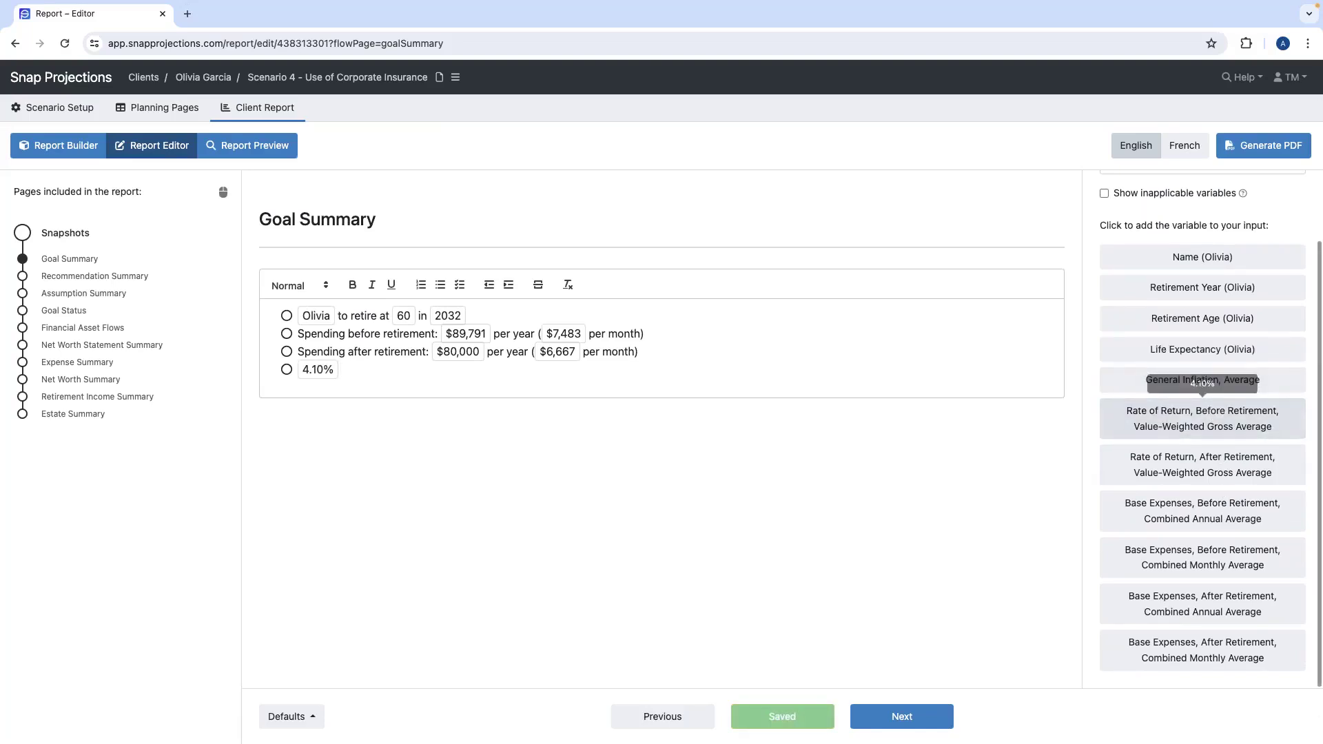
mouse_move(1191, 383)
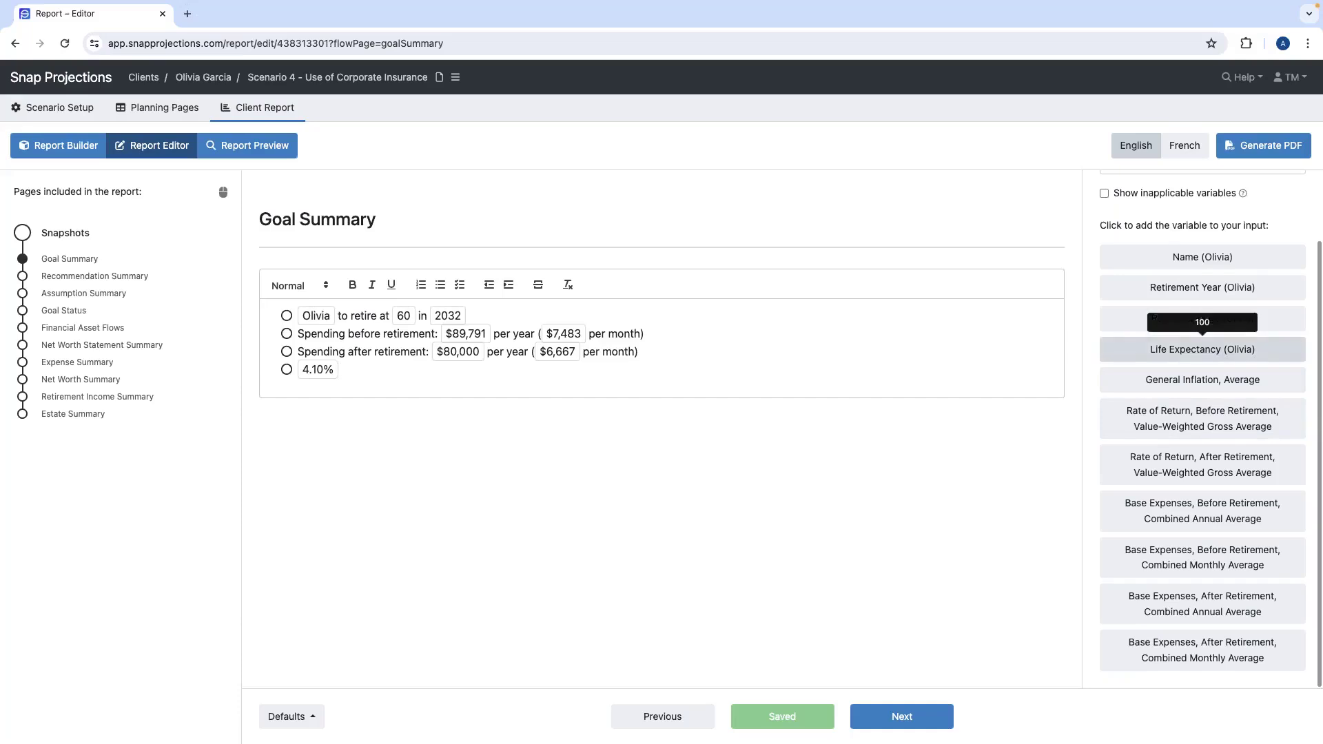
left_click(1182, 350)
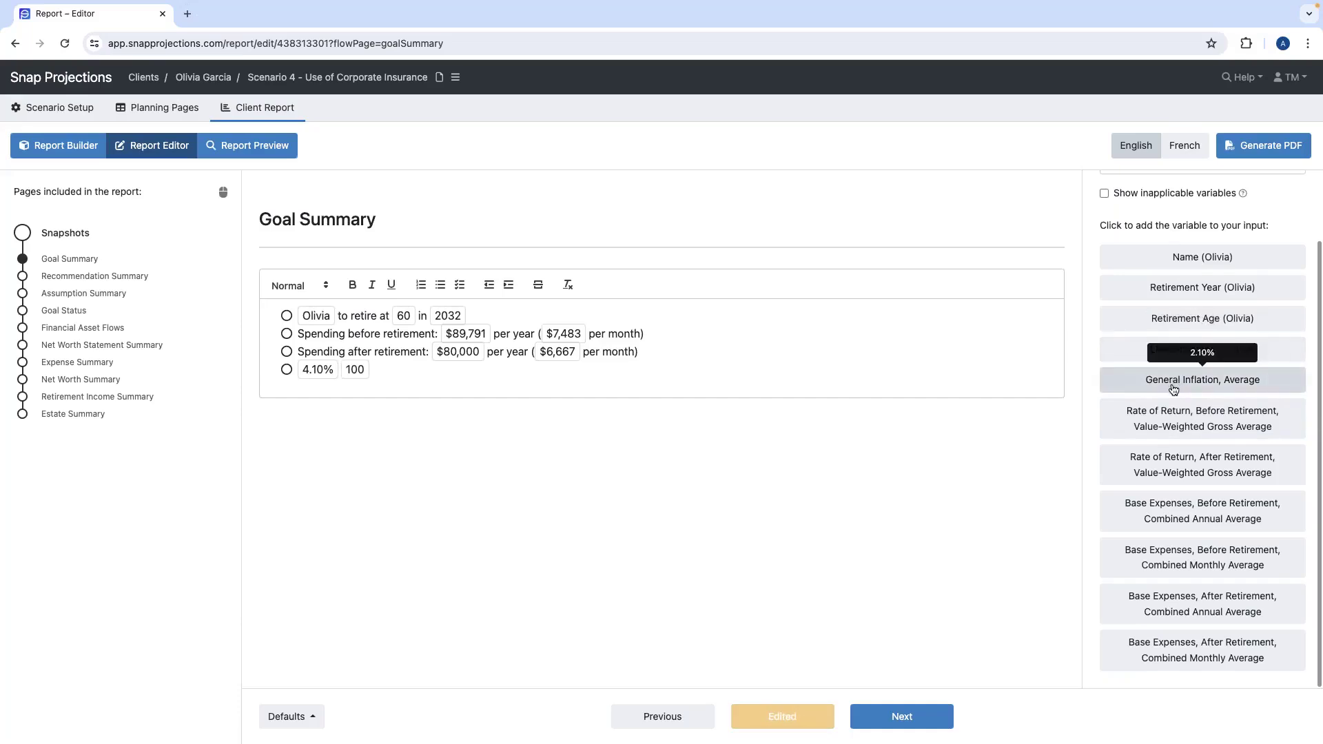
left_click(1174, 391)
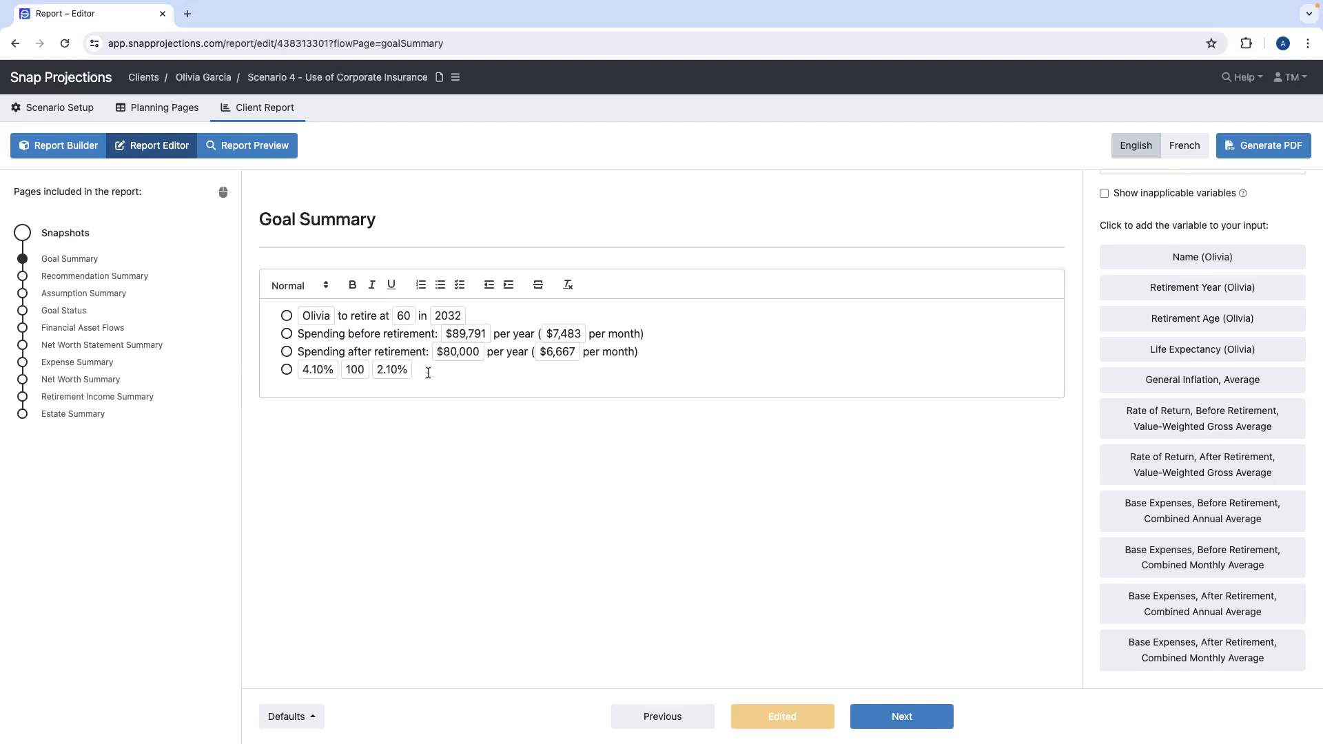
Delete the three inserted variables from the last Goal Summary checklist item
key("BackSpace")
key("BackSpace")
key("BackSpace")
key("BackSpace")
key("BackSpace")
key("BackSpace")
key("BackSpace")
key("BackSpace")
key("BackSpace")
key("BackSpace")
key("BackSpace")
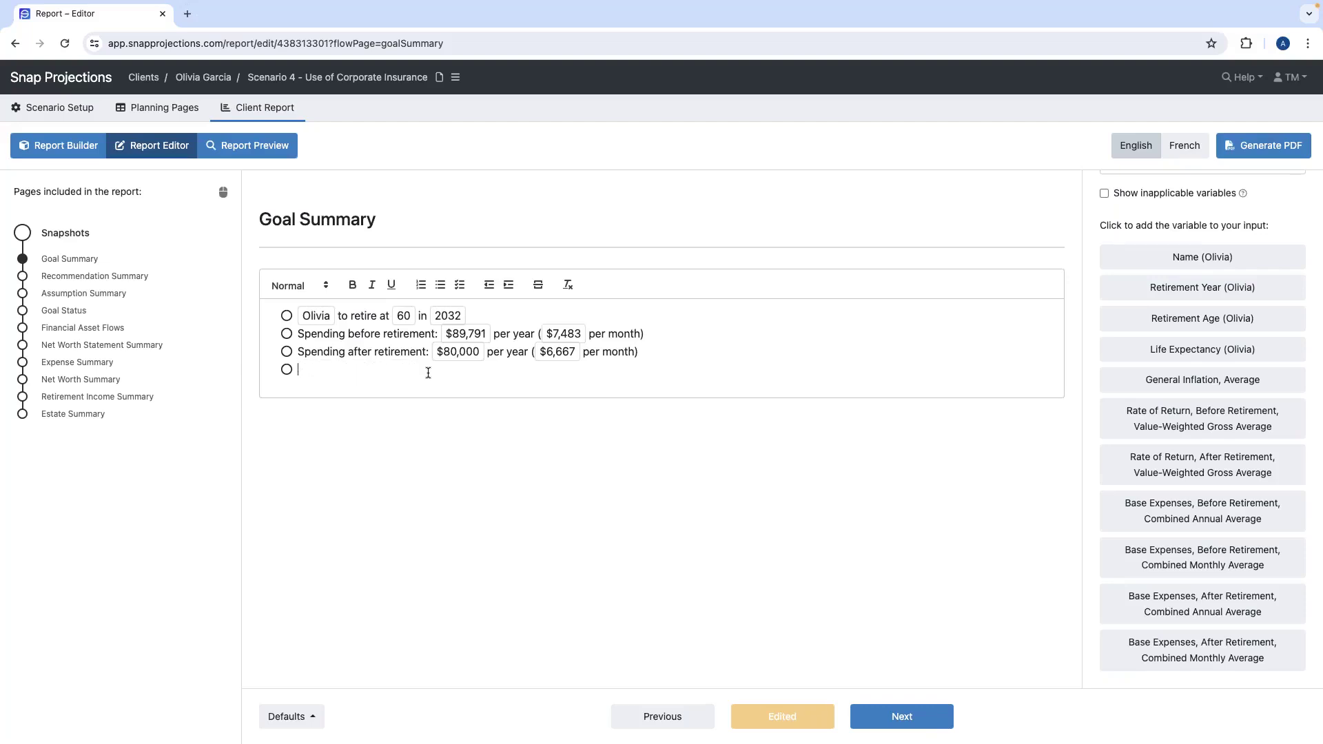
Write "Additional travel budget starting at" the Retirement Age variable "in" the Retirement Year variable as the last Goal Summary checklist item
type("Additional travel budget s")
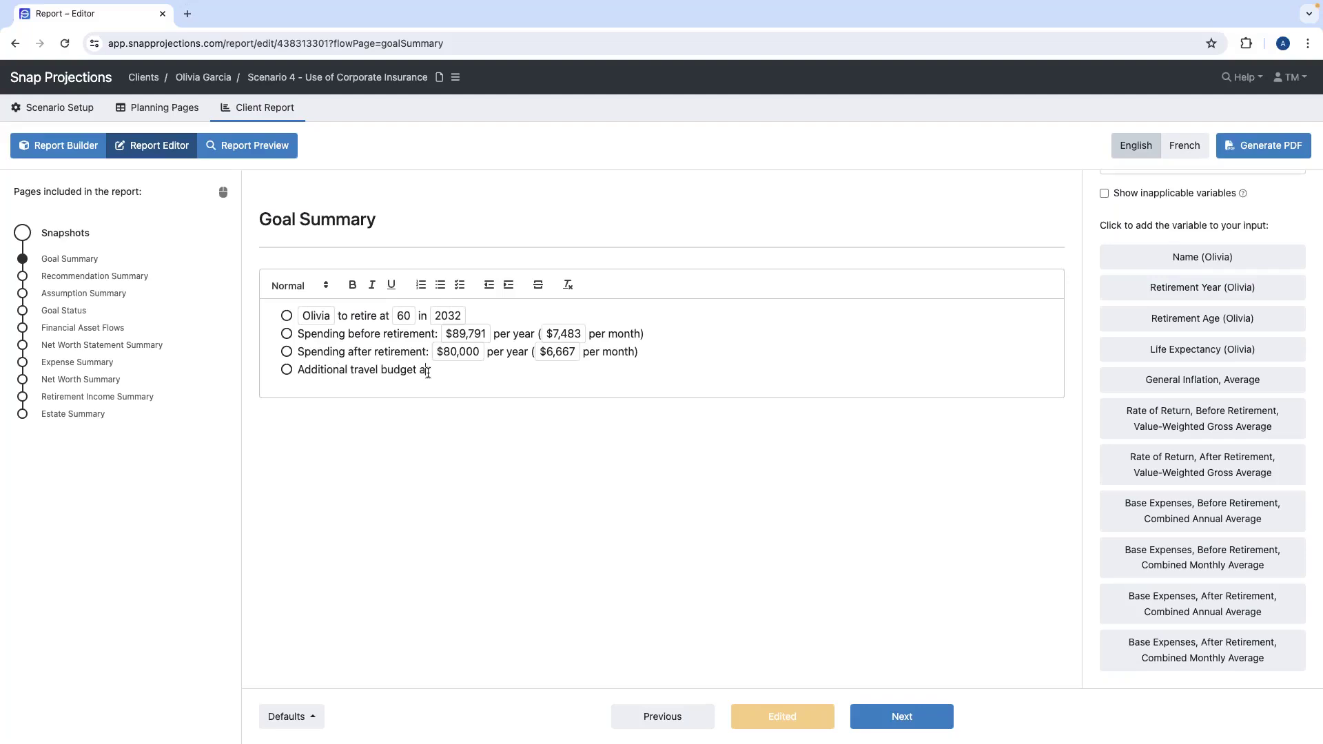
key("BackSpace")
type("starting at")
left_click(1141, 319)
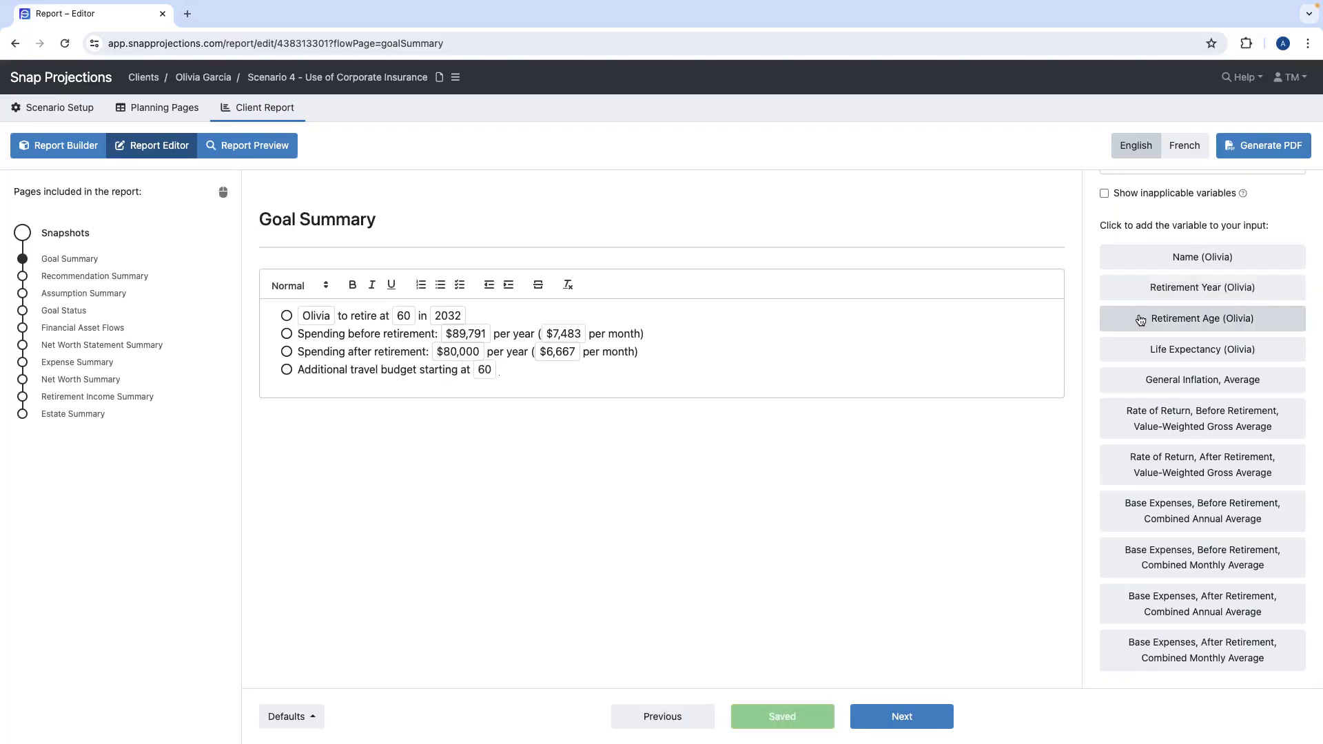
type("in")
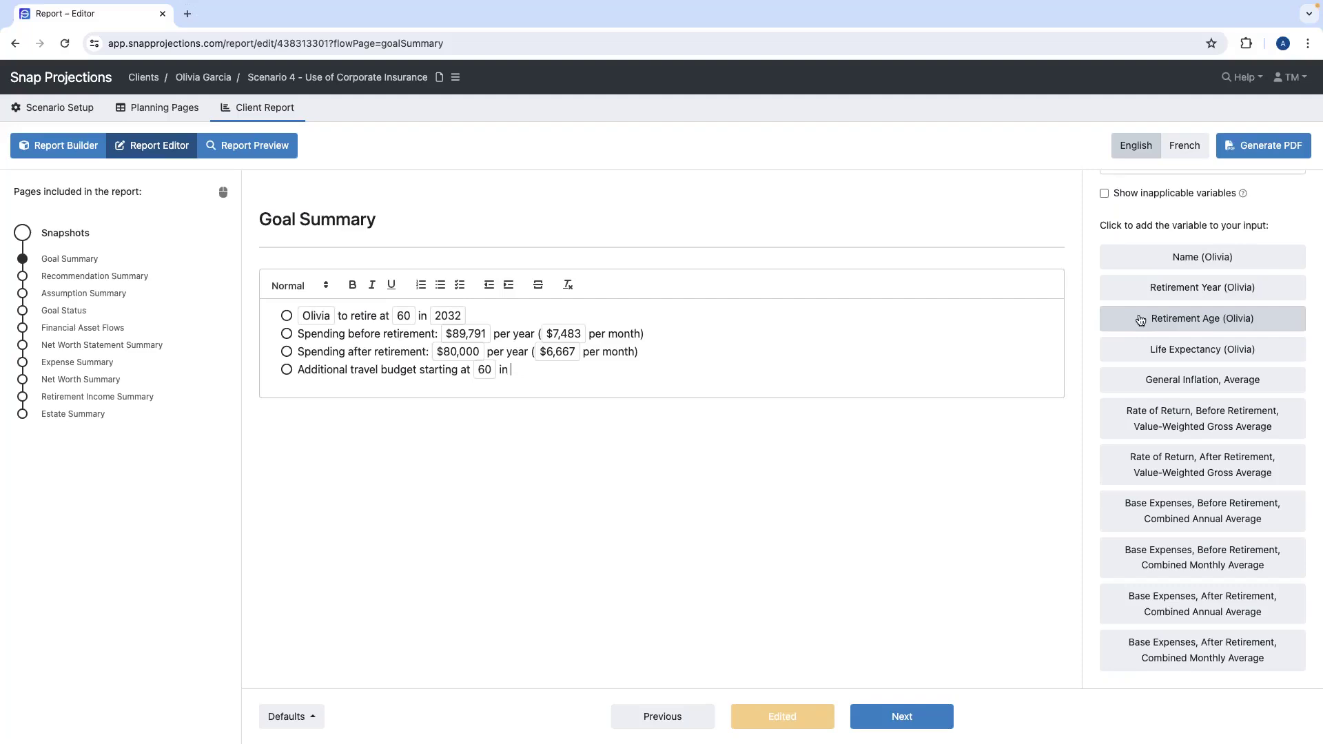
left_click(1203, 291)
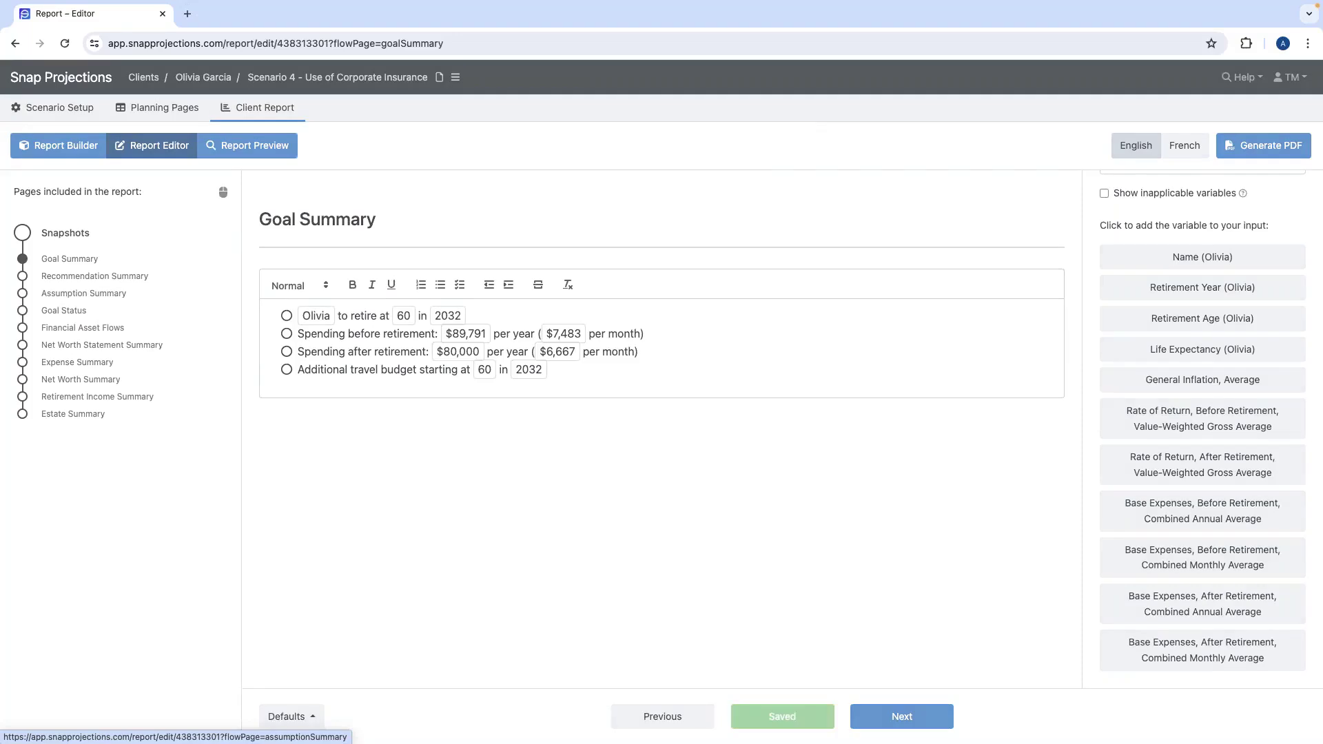
Review the Assumption Summary page and the Goal Status page of the report
left_click(65, 298)
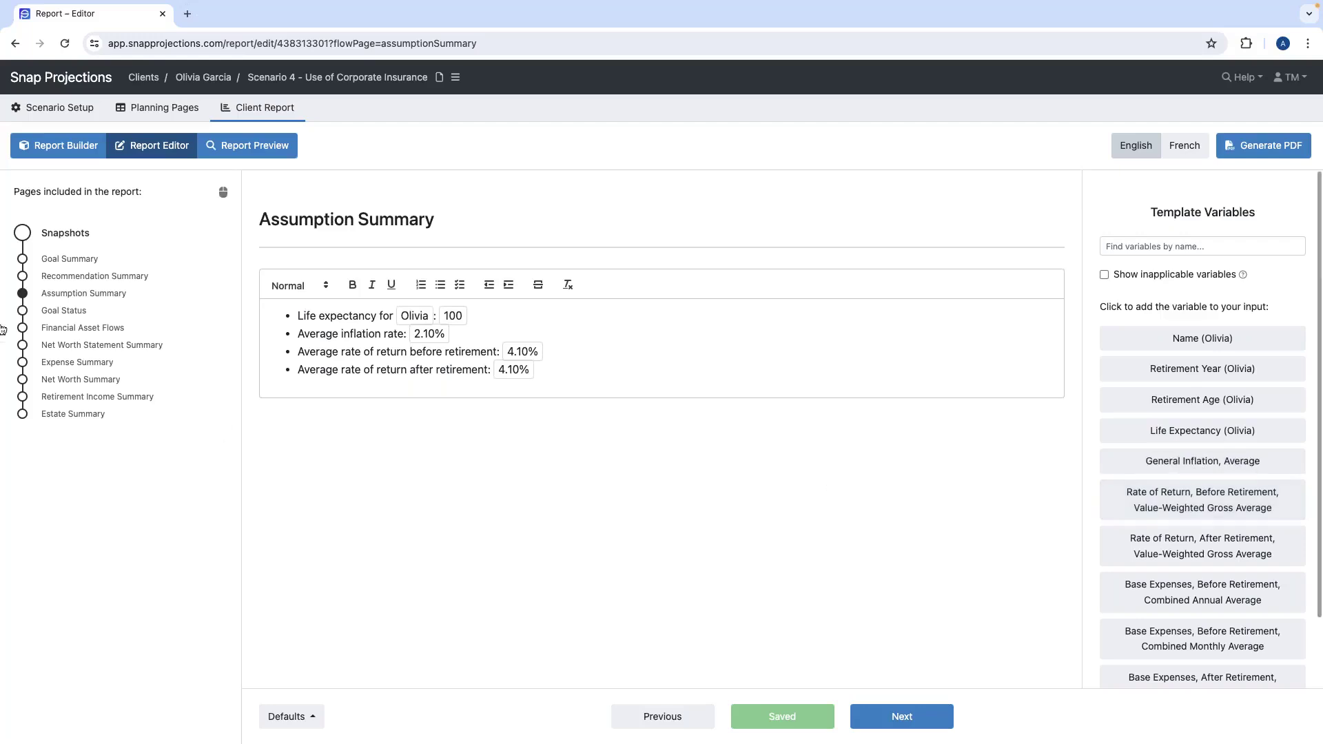
left_click(64, 311)
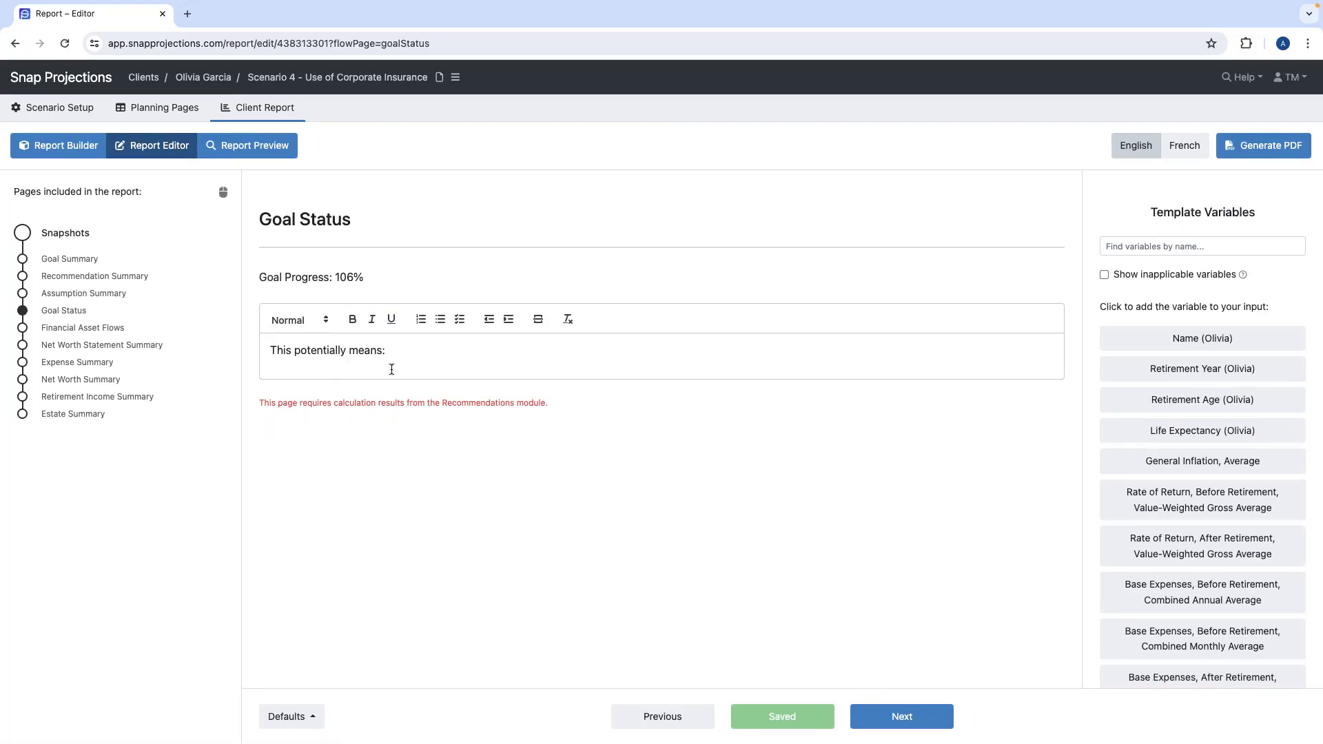
Calculate the Sustainable Spending recommendation from the planning pages and close the recommendations without applying it
left_click(153, 111)
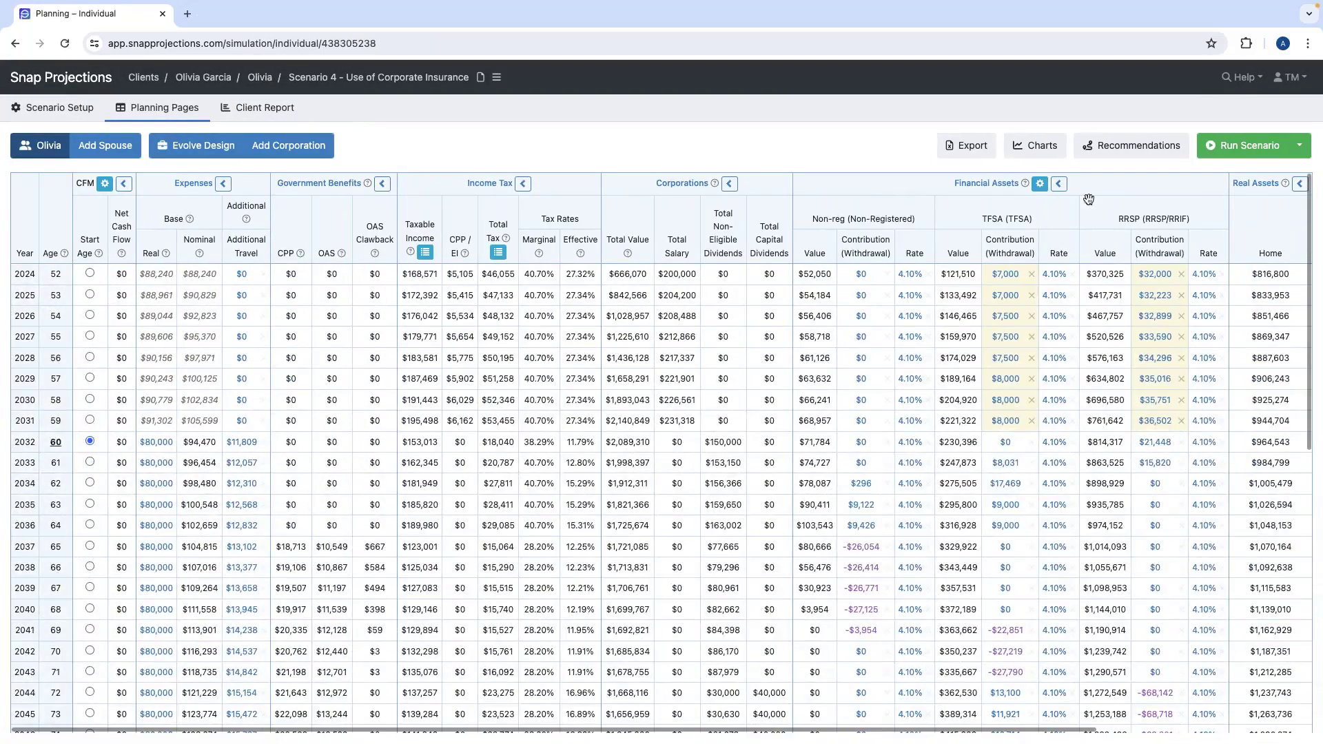
left_click(1125, 148)
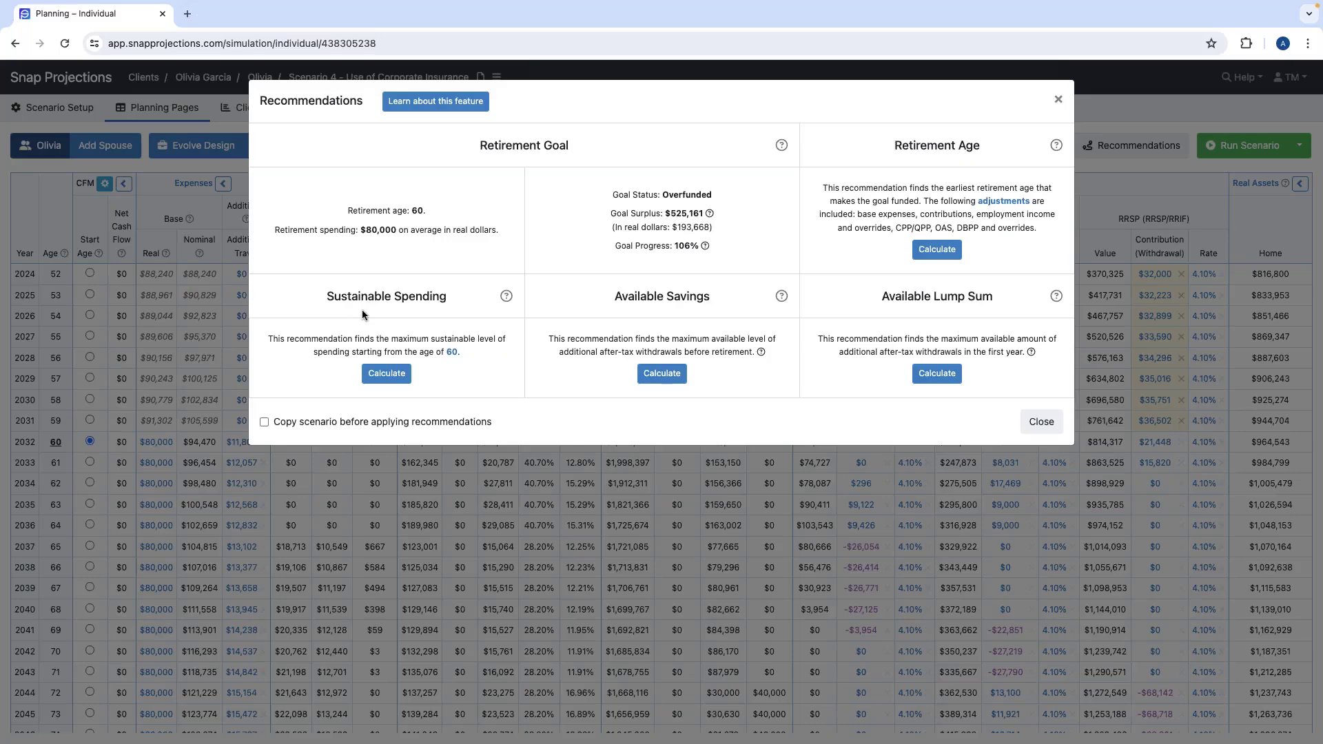
left_click(386, 373)
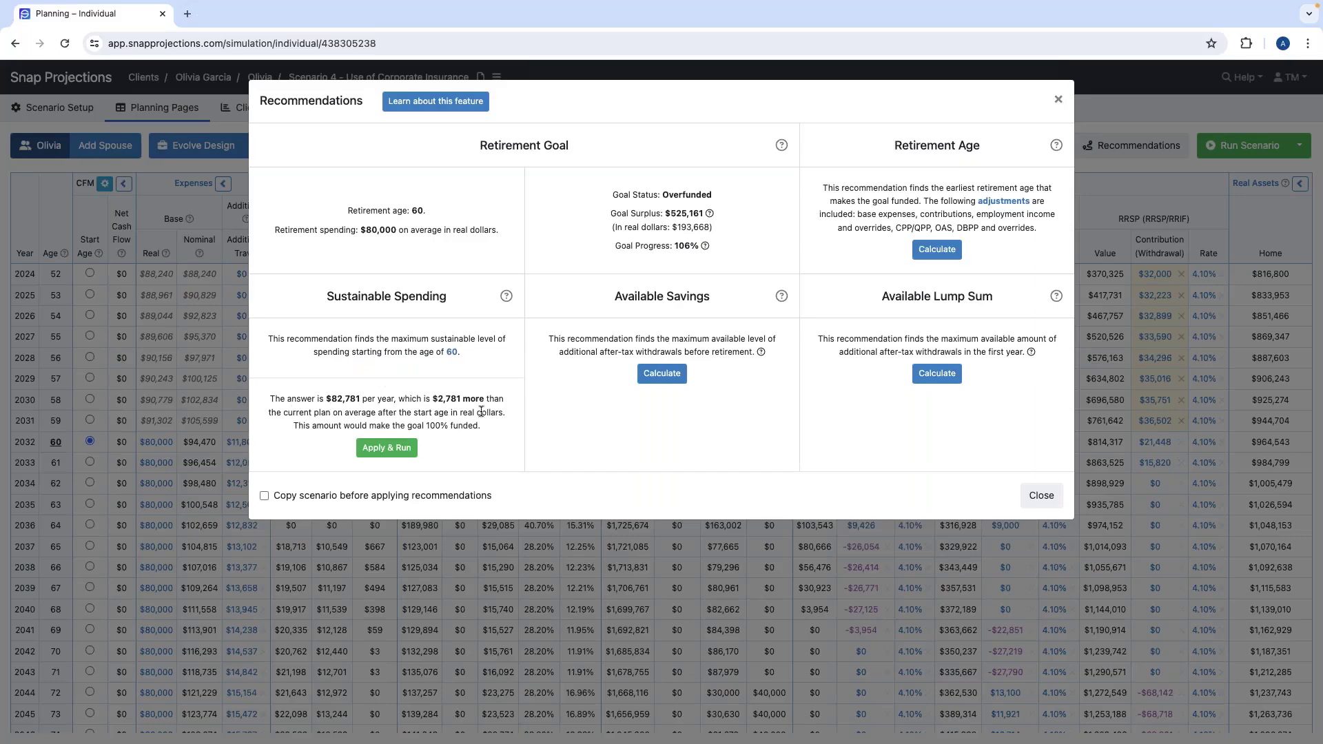
left_click(1032, 505)
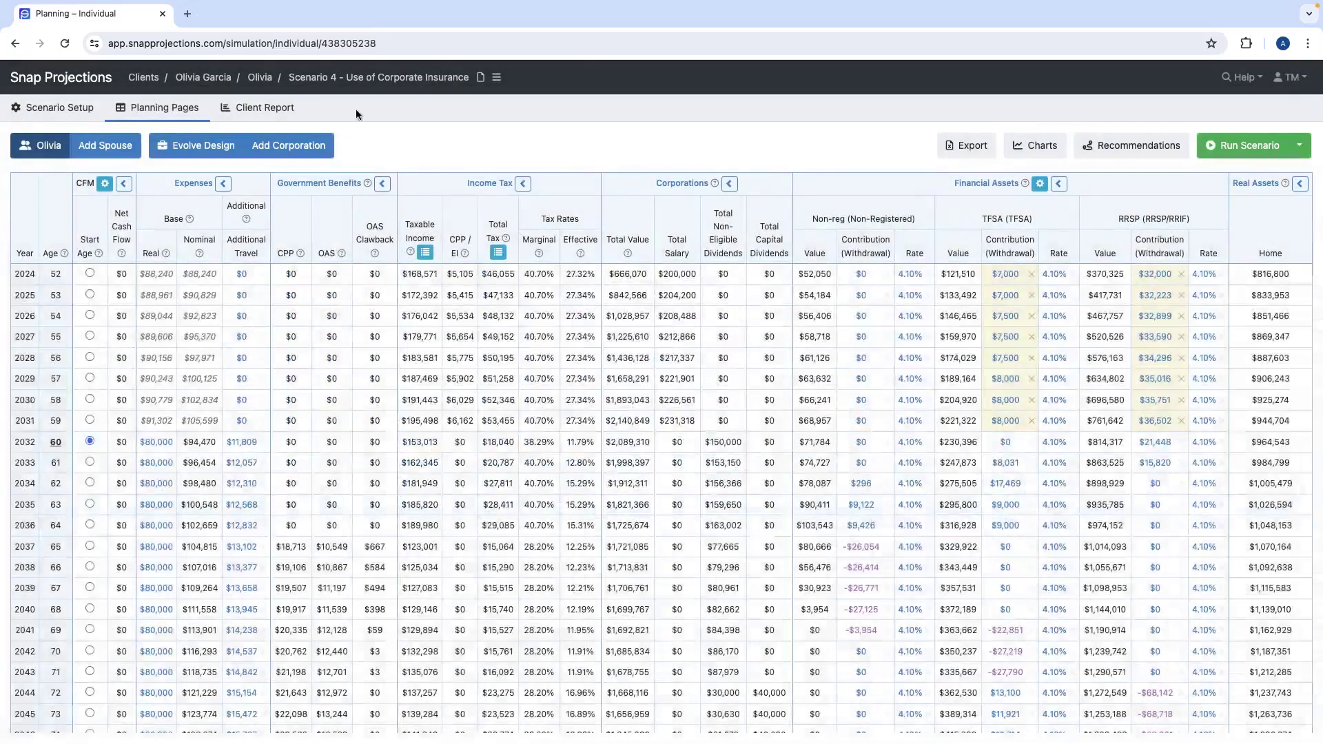
Add the bullet "Leaving a larger estate for the beneficiaries" below the spending bullet on the report's Goal Status page
left_click(266, 107)
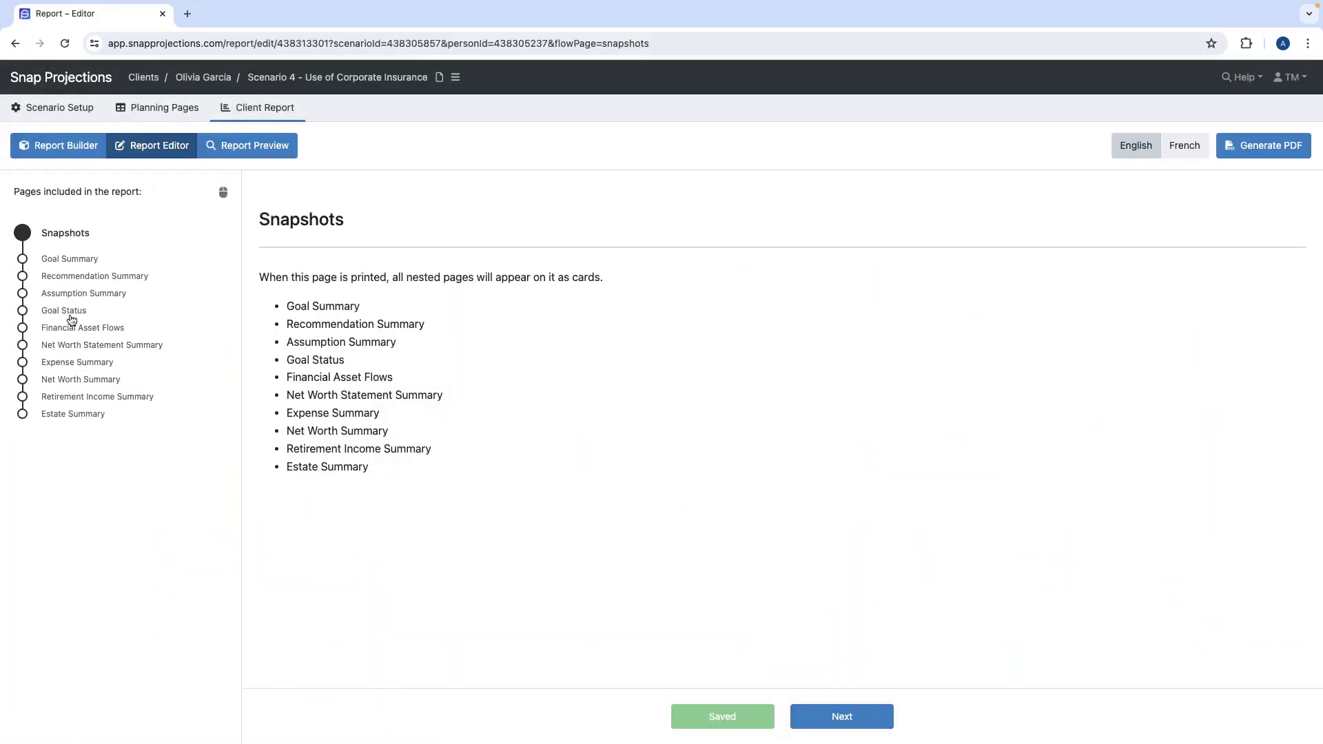
left_click(70, 314)
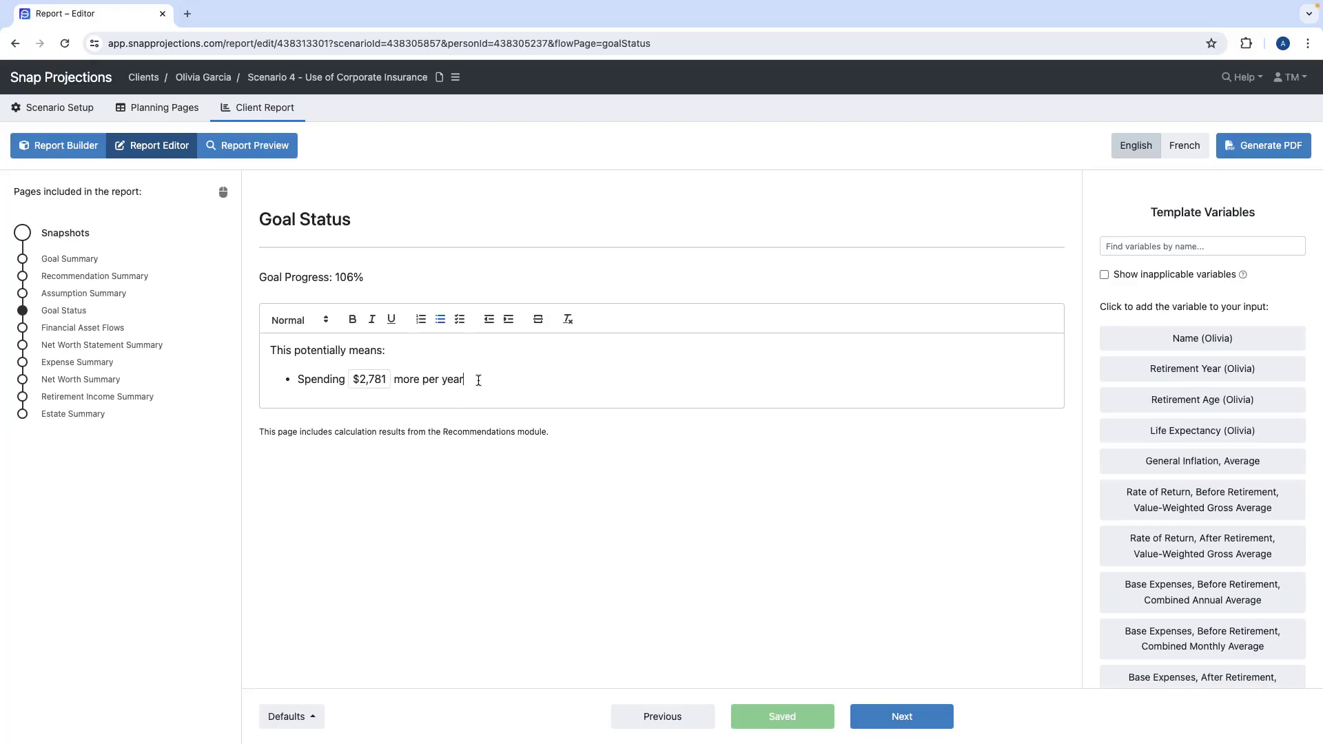
key("Return")
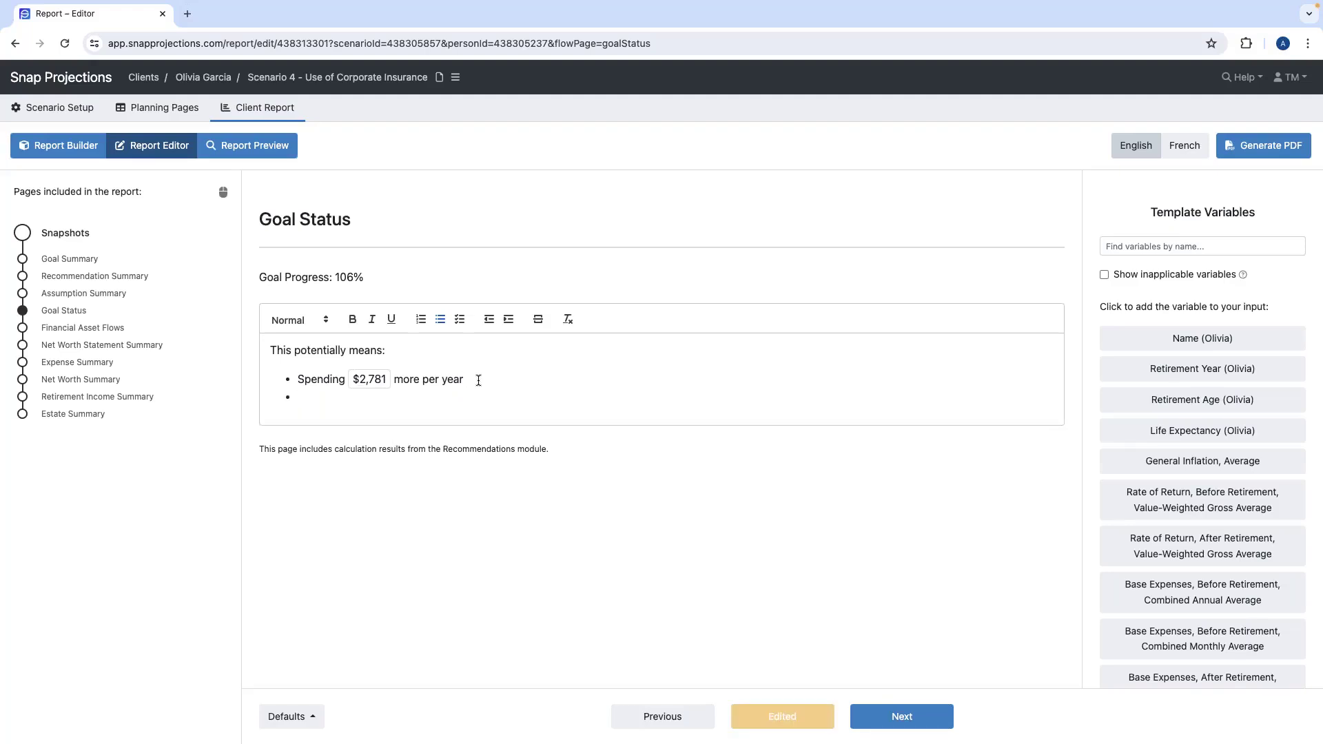
type("Leaving a larger estate for the beneficiaries")
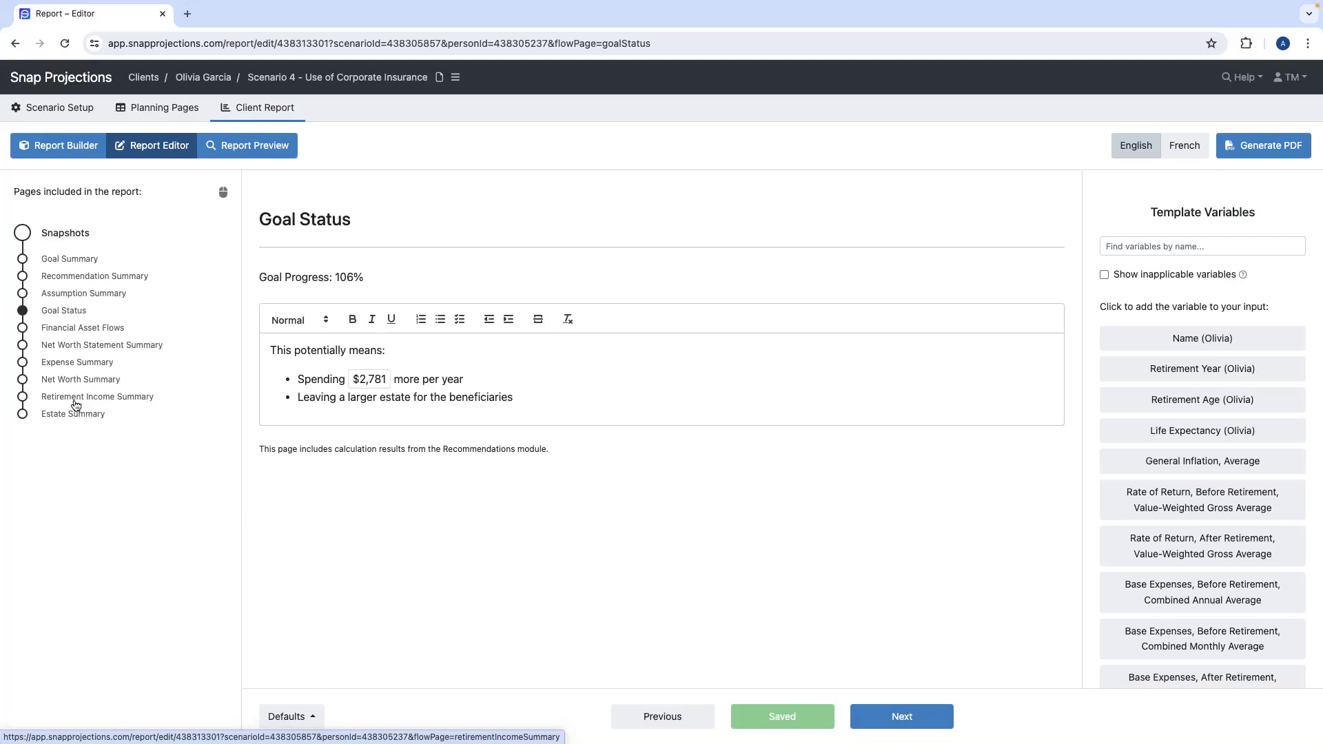
Fill the Recommendation Summary page with three bullets: on-track congratulations, contributing up to the annual TFSA and RRSP limit, and bringing CPP statements to the next meeting
left_click(91, 278)
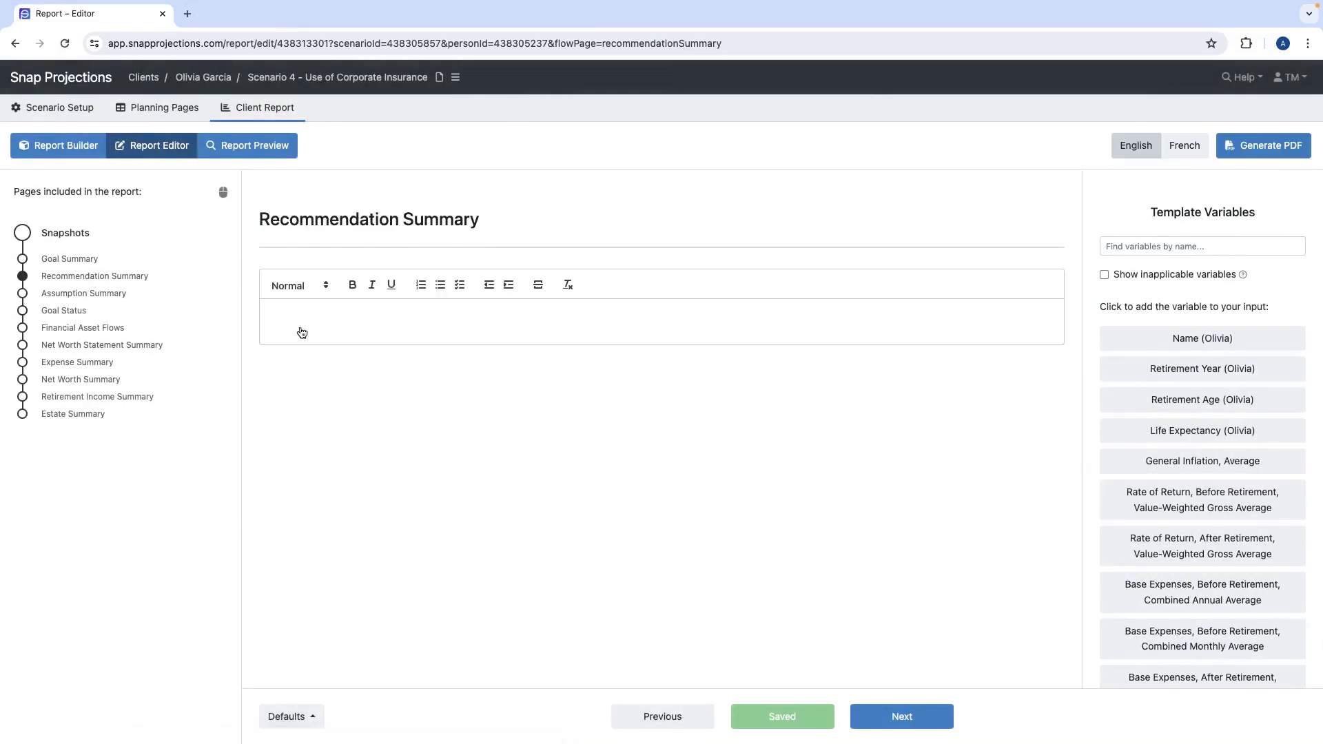
left_click(333, 321)
type("Congratulations on building a strong financial foundation that has you on track for your retirement goals! Continue contributing up to your annual limit to your TFSA and RRSP In our next meeting, please bring in your CPP Statements of contributions and we’ll discuss it in more detail.")
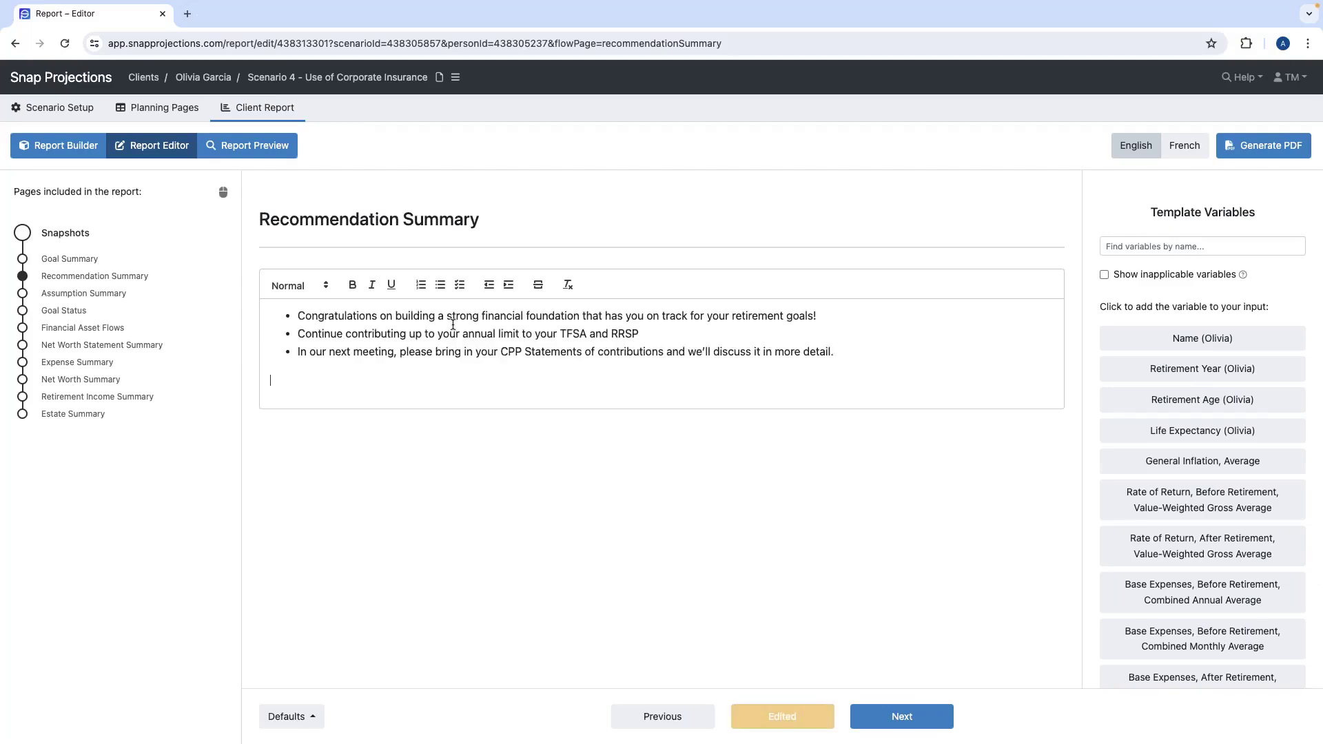
key("BackSpace")
key("BackSpace")
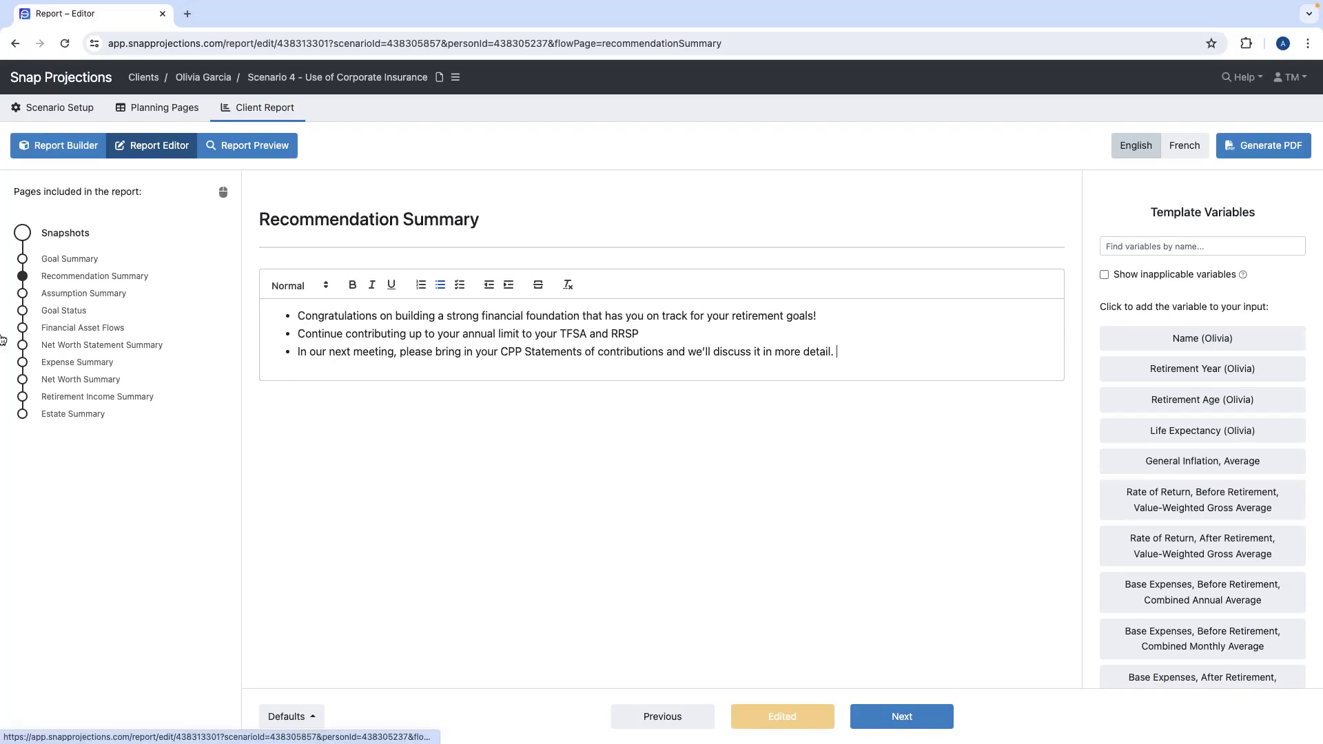
Preview the report and examine how the snapshot cards are laid out across its pages
left_click(222, 147)
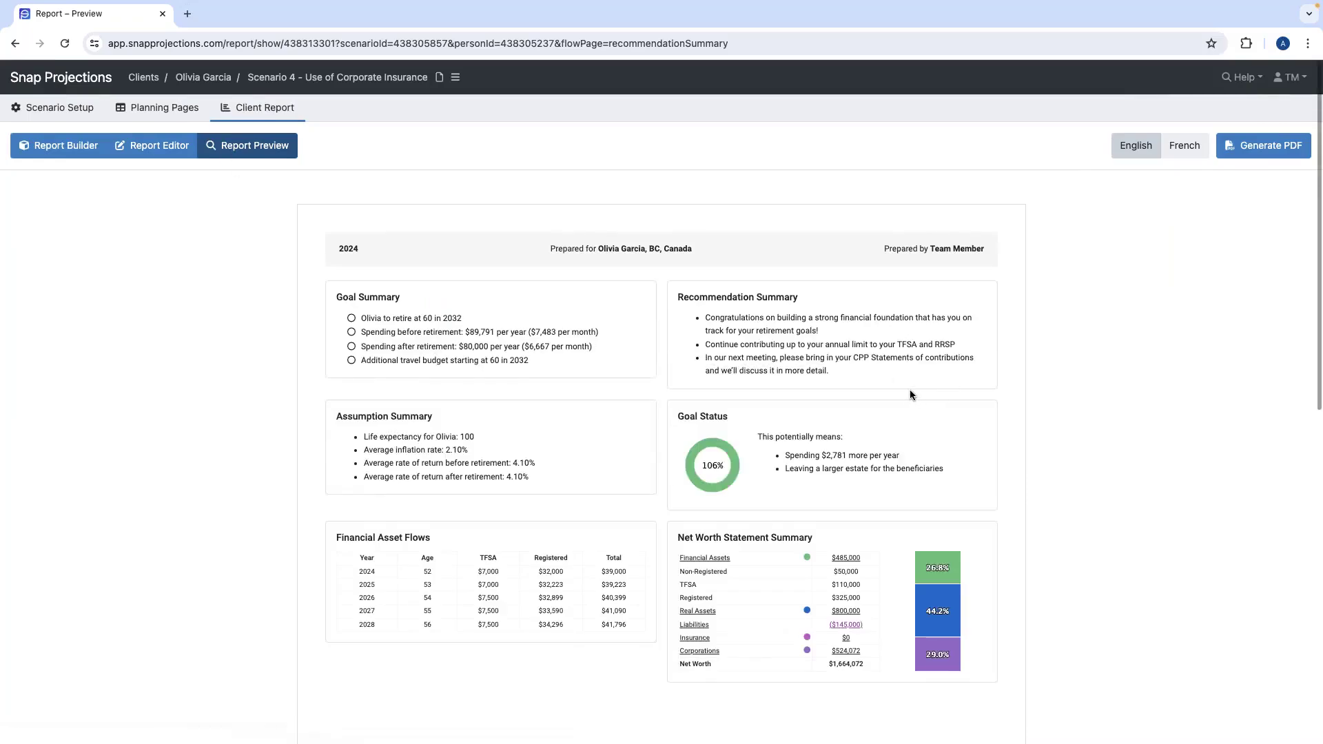
scroll(907, 393, "down", 1)
scroll(892, 411, "down", 1)
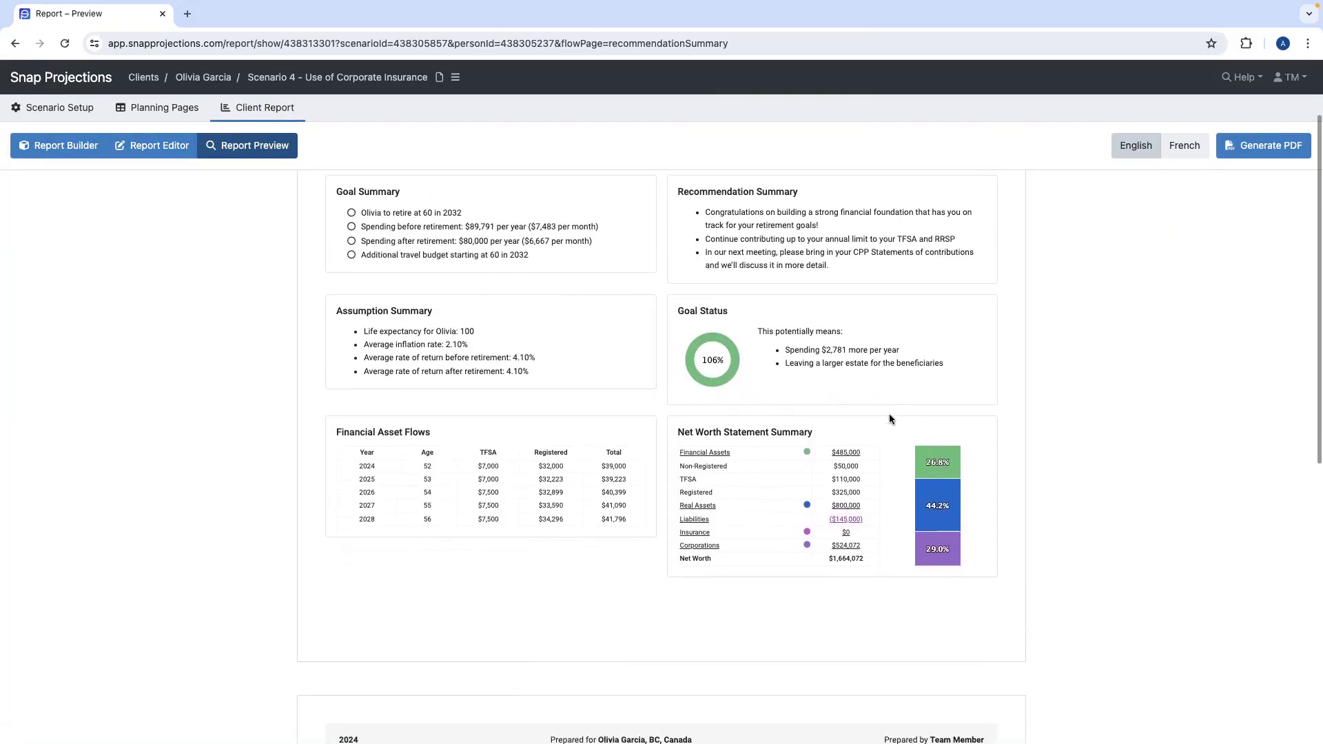
scroll(863, 434, "down", 1)
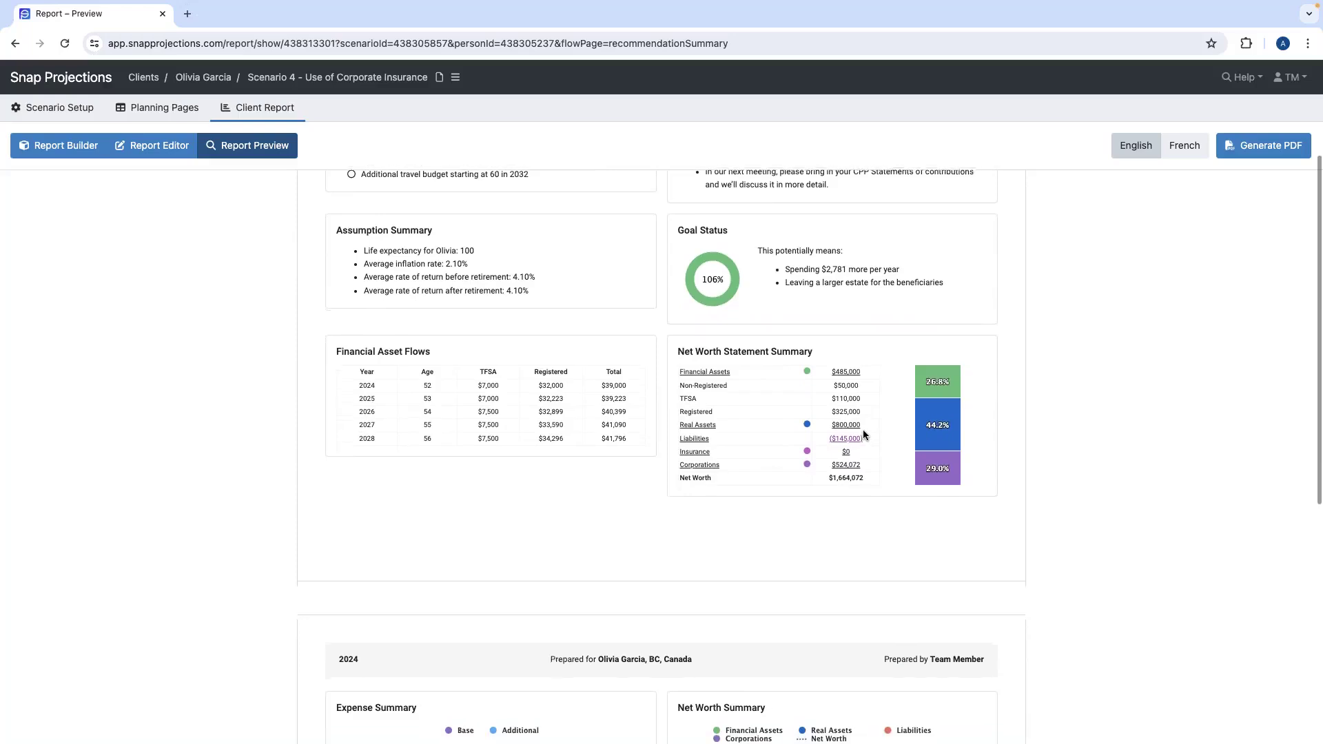
scroll(864, 434, "down", 1)
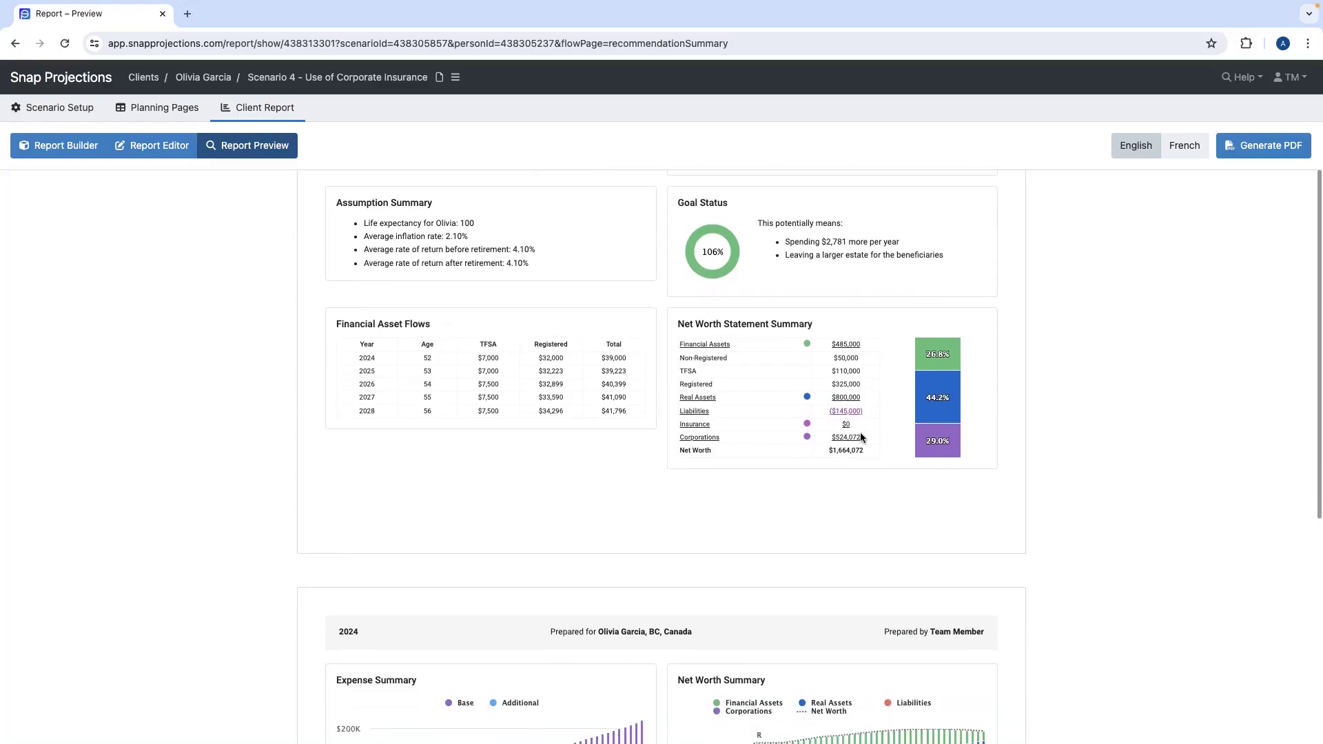
scroll(860, 437, "up", 3)
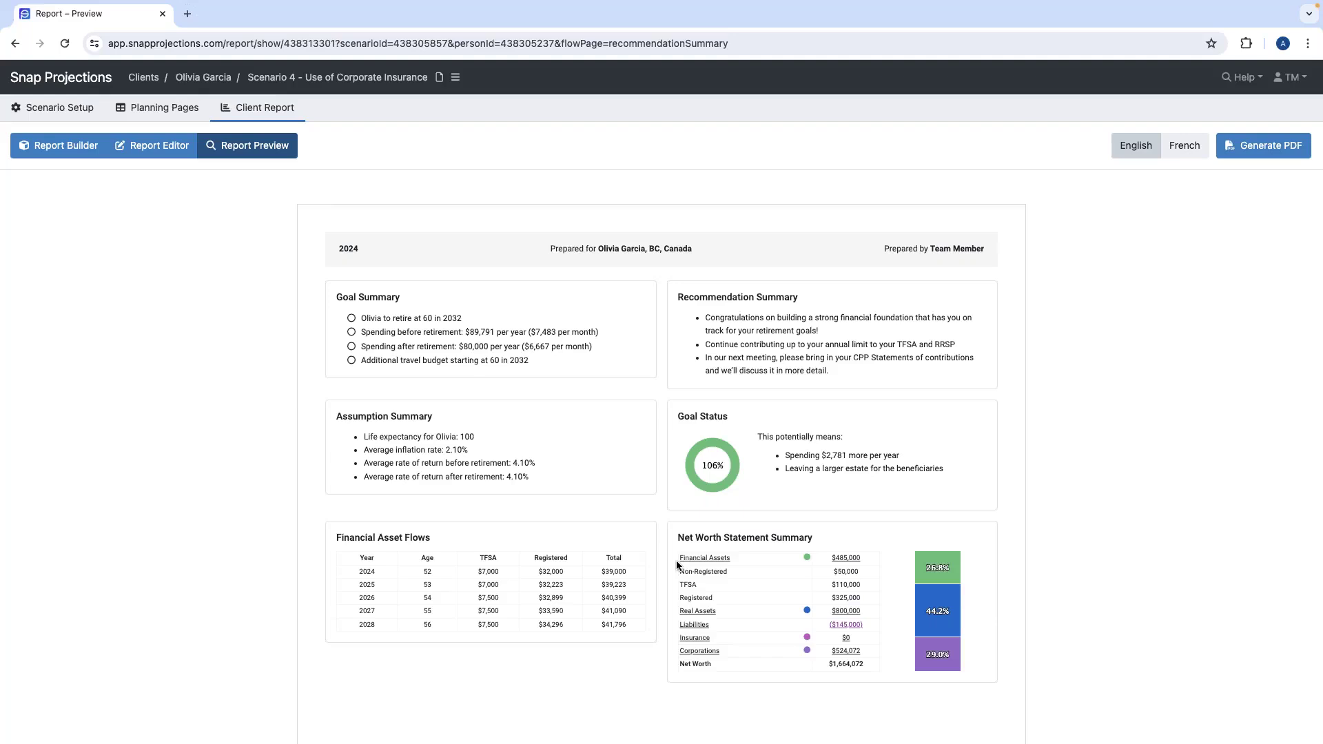
Return to the Report Builder and remove the Snapshots Only filter from the included pages
left_click(59, 150)
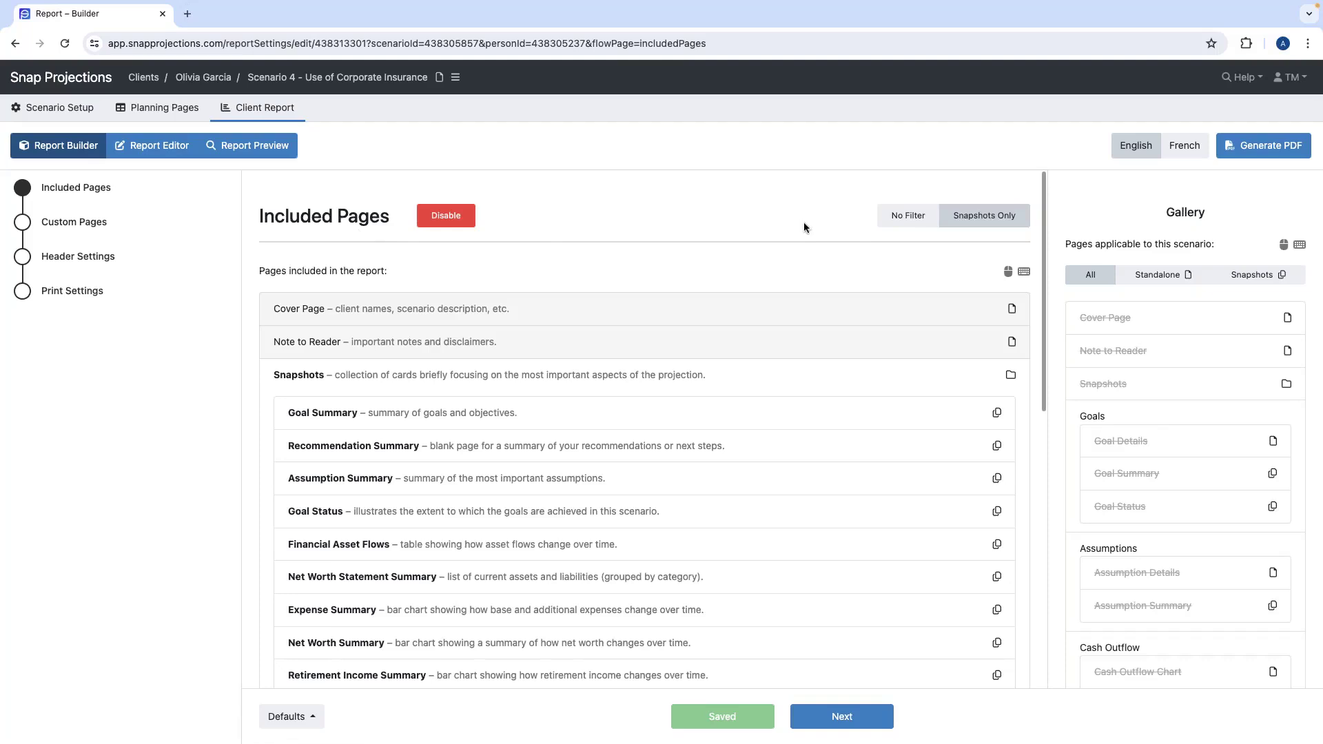
left_click(908, 215)
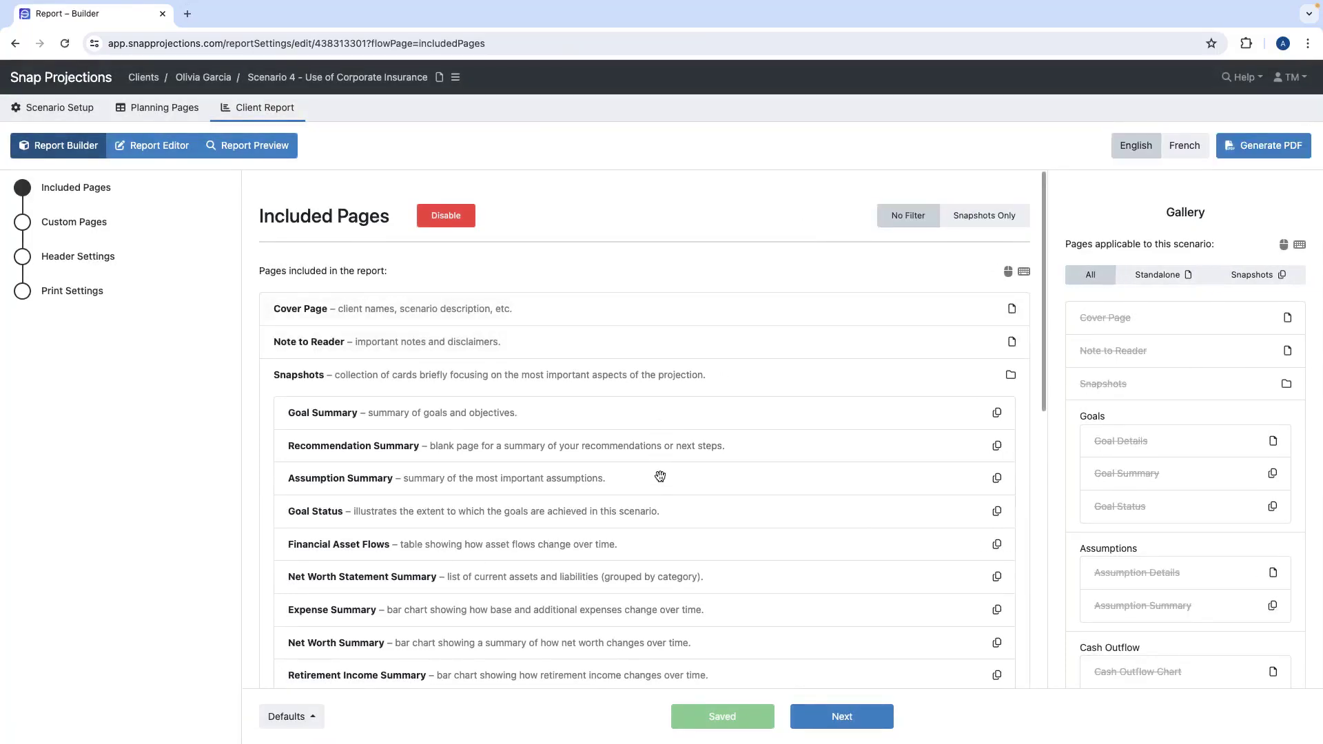
Review the full list of included pages, from the snapshot cards to the standalone detail, chart and Evolve Design pages
scroll(659, 476, "down", 2)
scroll(659, 477, "down", 7)
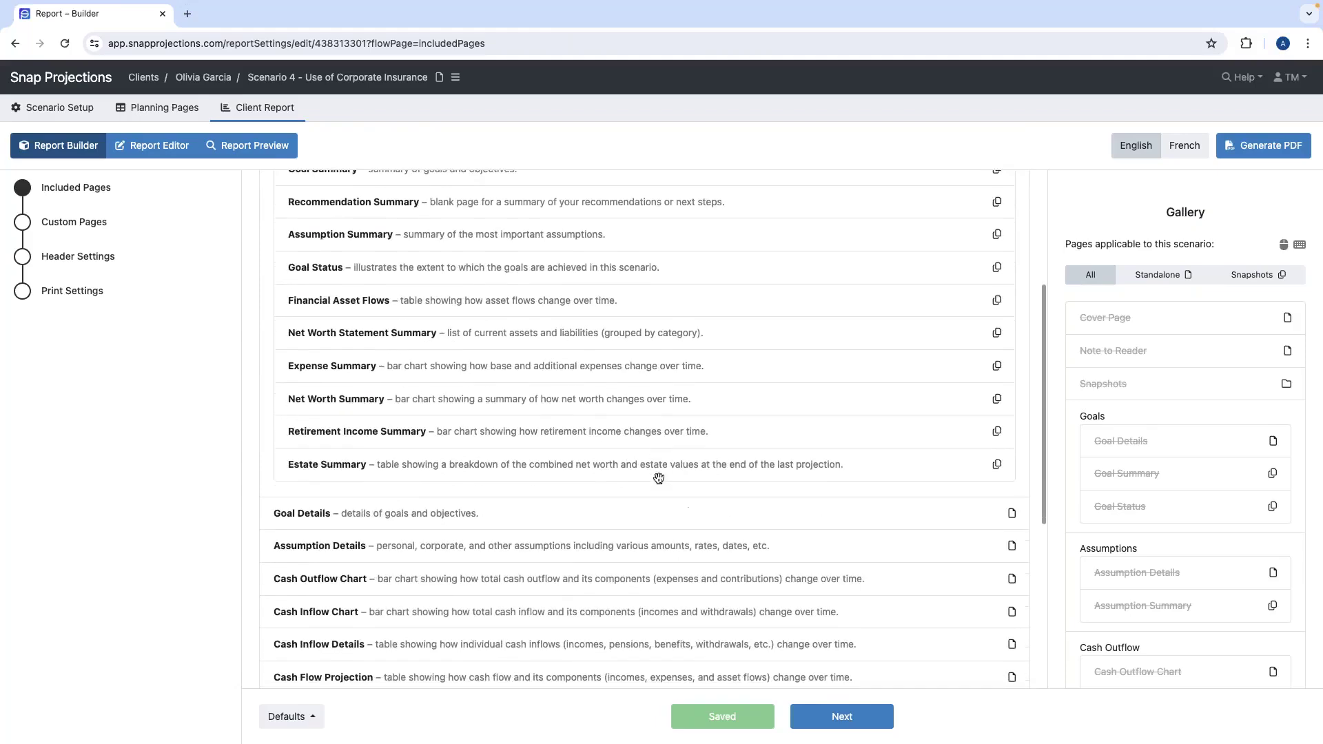
scroll(659, 477, "up", 10)
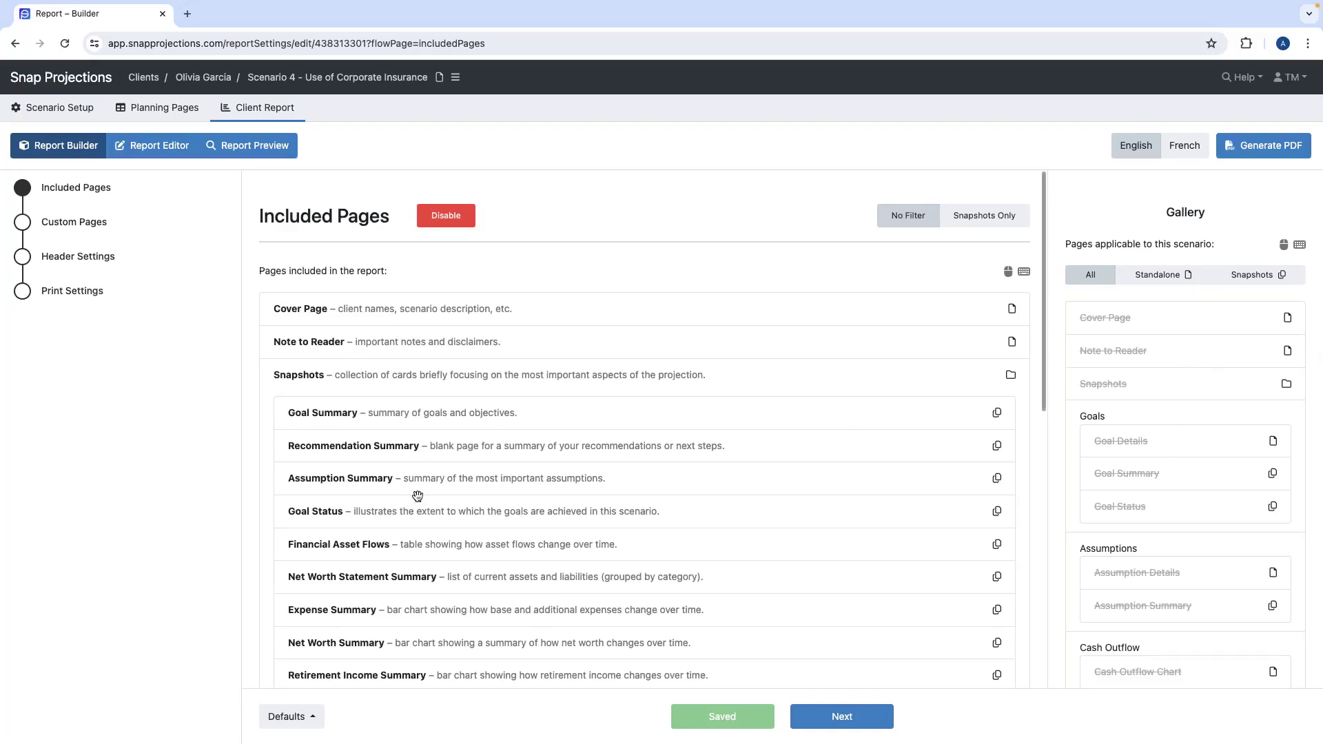
scroll(413, 500, "down", 3)
scroll(418, 496, "down", 6)
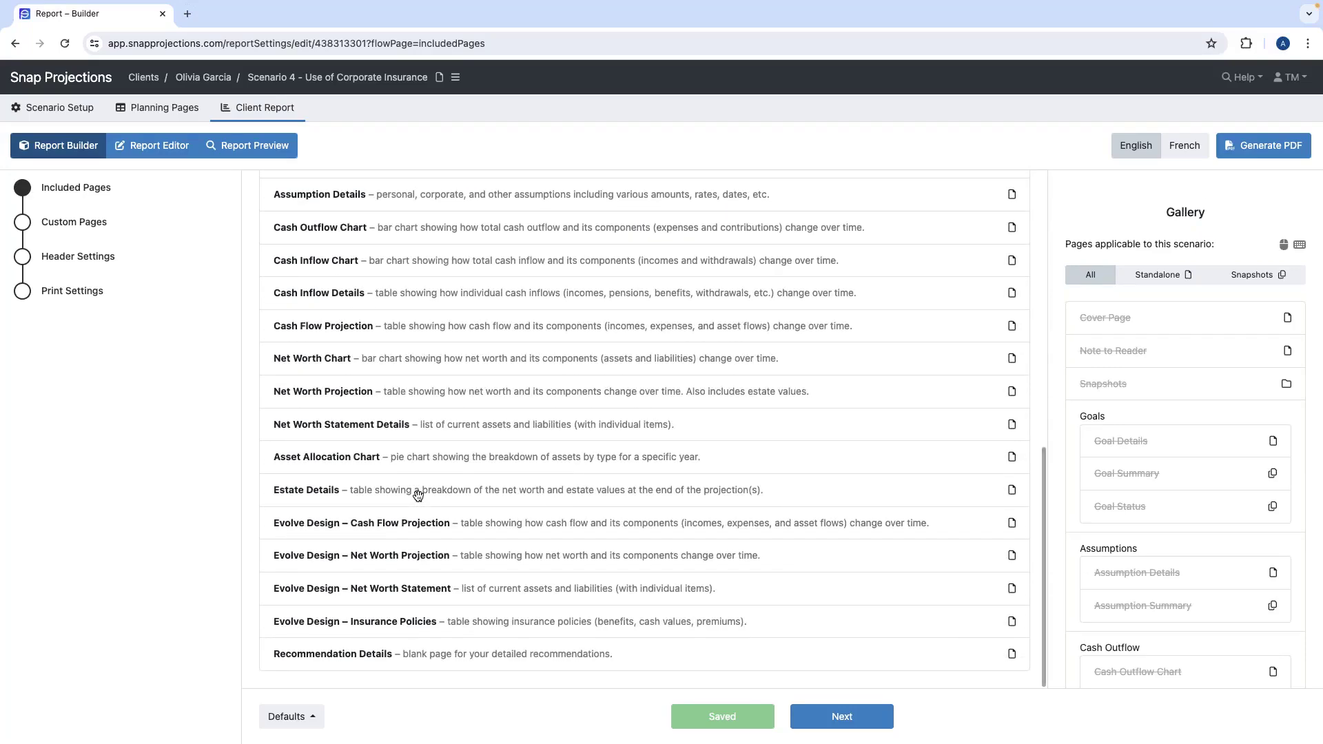
scroll(418, 495, "up", 3)
scroll(418, 495, "up", 2)
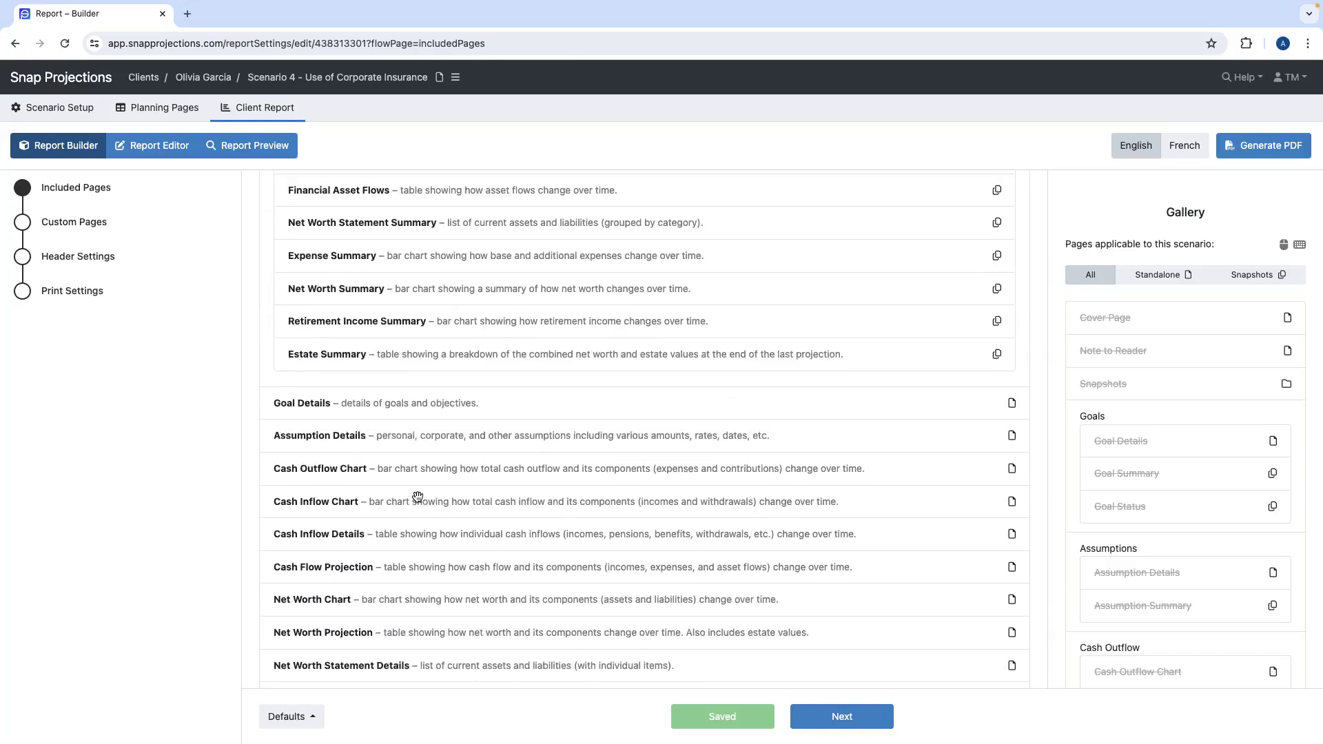
scroll(417, 497, "down", 1)
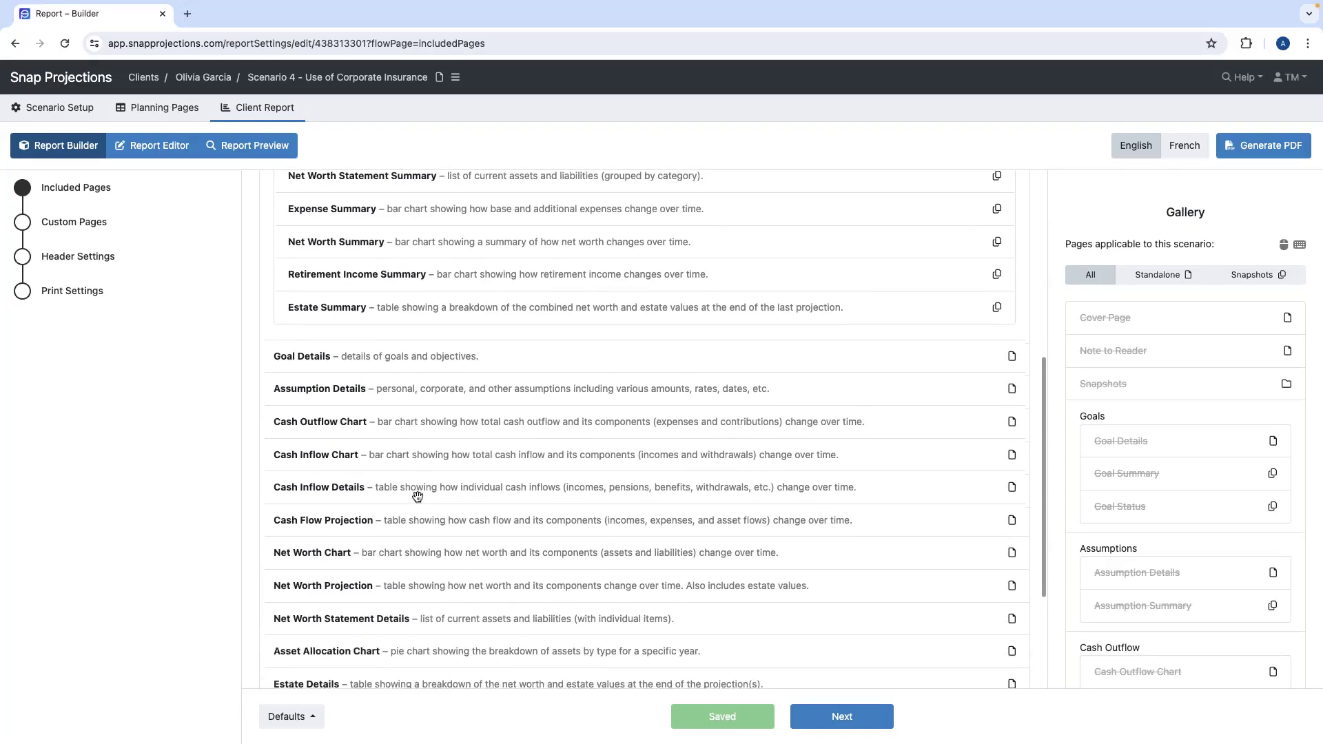
scroll(418, 496, "up", 2)
scroll(418, 496, "up", 8)
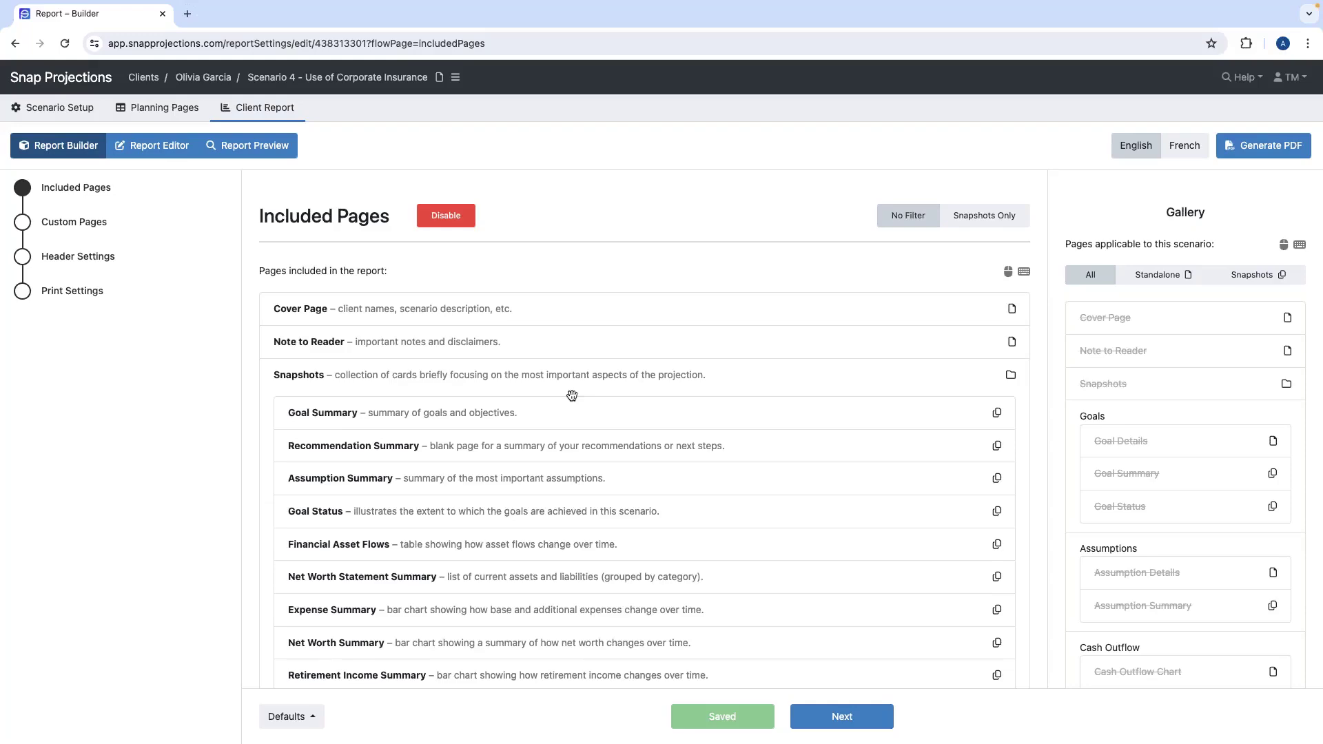
Remove the Asset Allocation Chart, Net Worth Projection and Net Worth Statement Details pages from the included pages
scroll(572, 395, "down", 6)
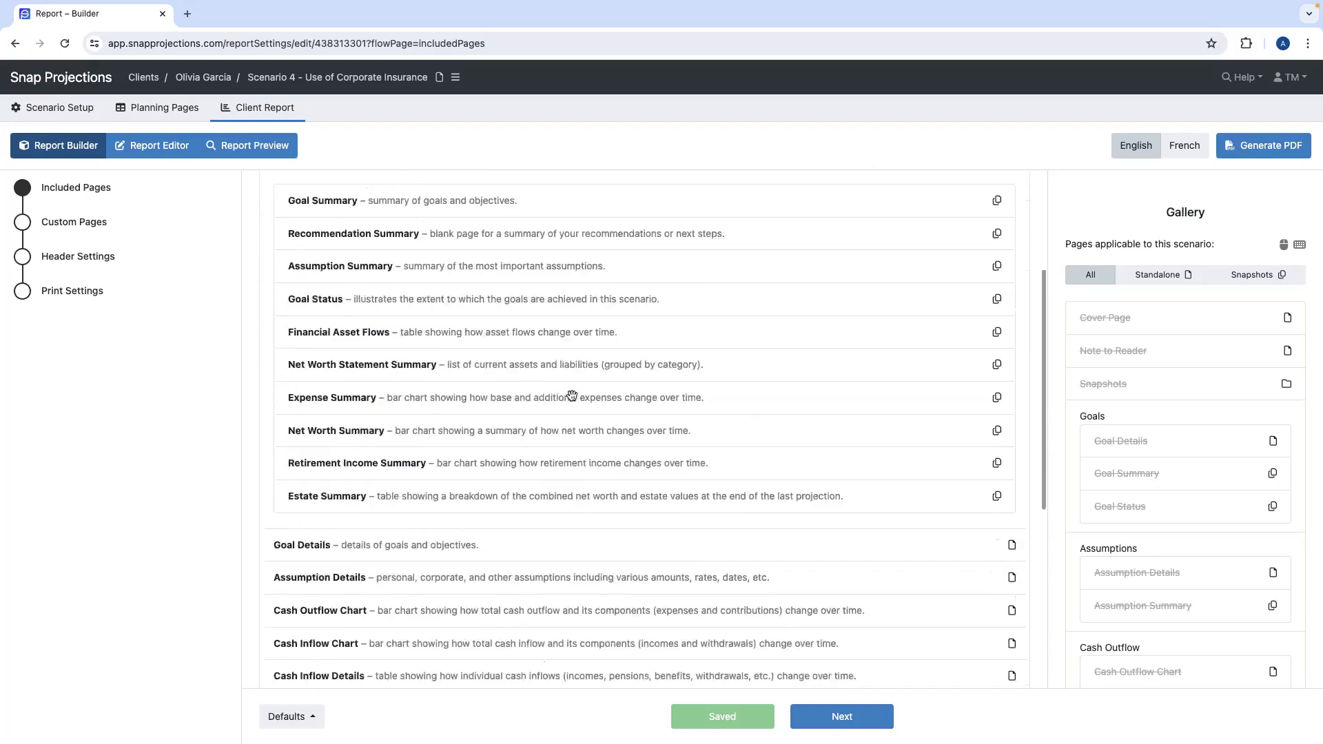
scroll(355, 536, "down", 1)
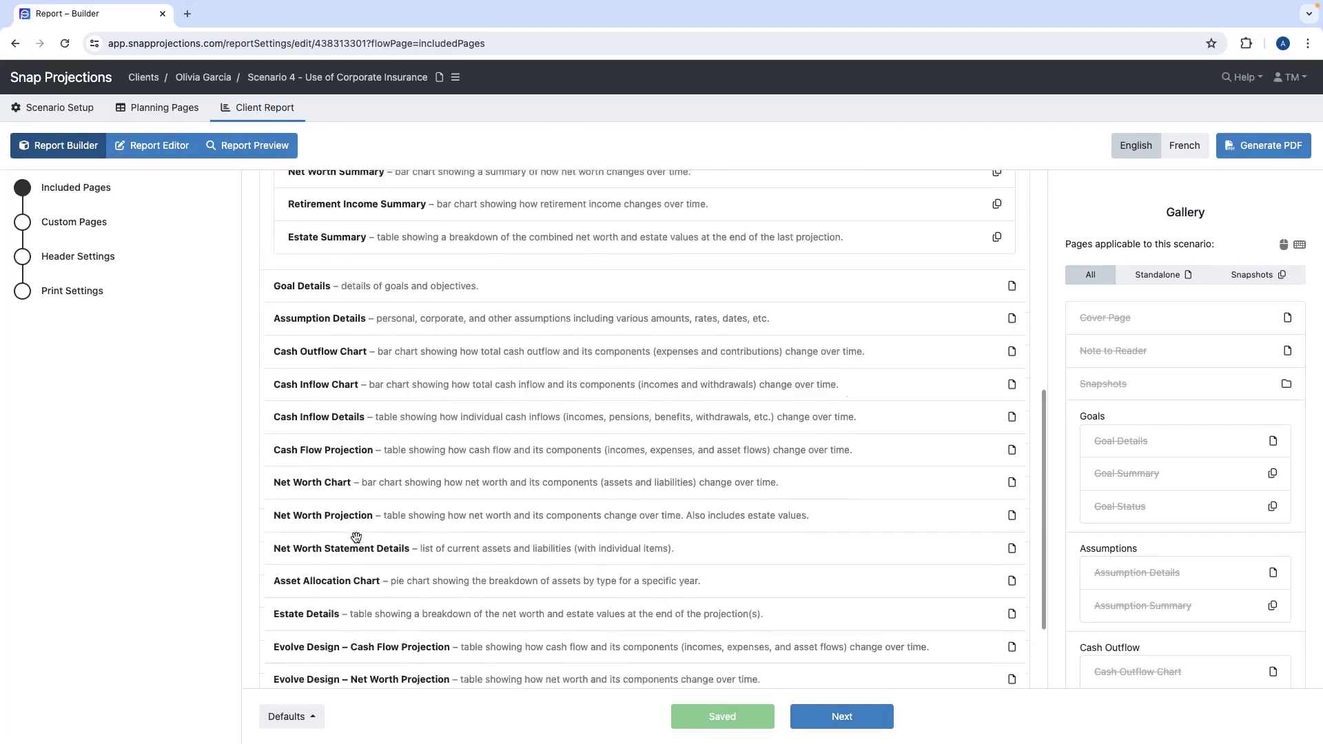
left_click(364, 564)
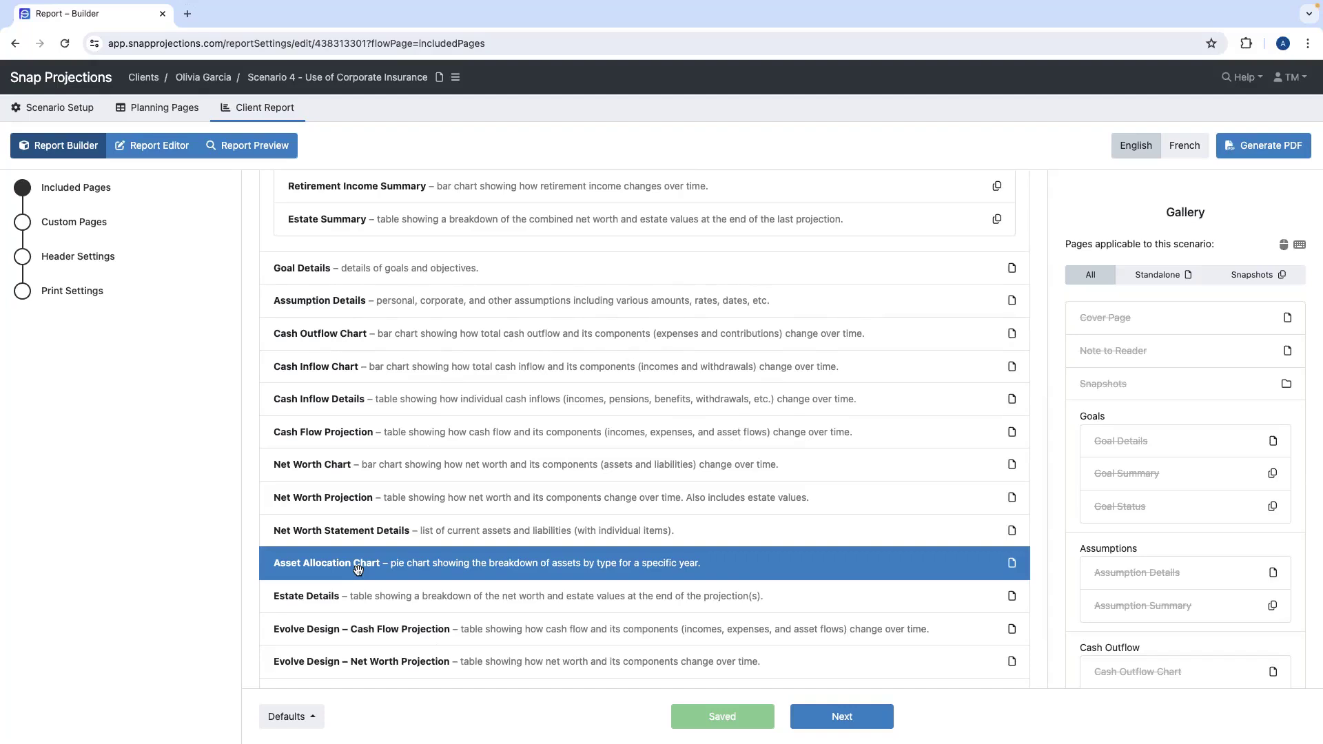
key("Delete")
left_click(353, 503)
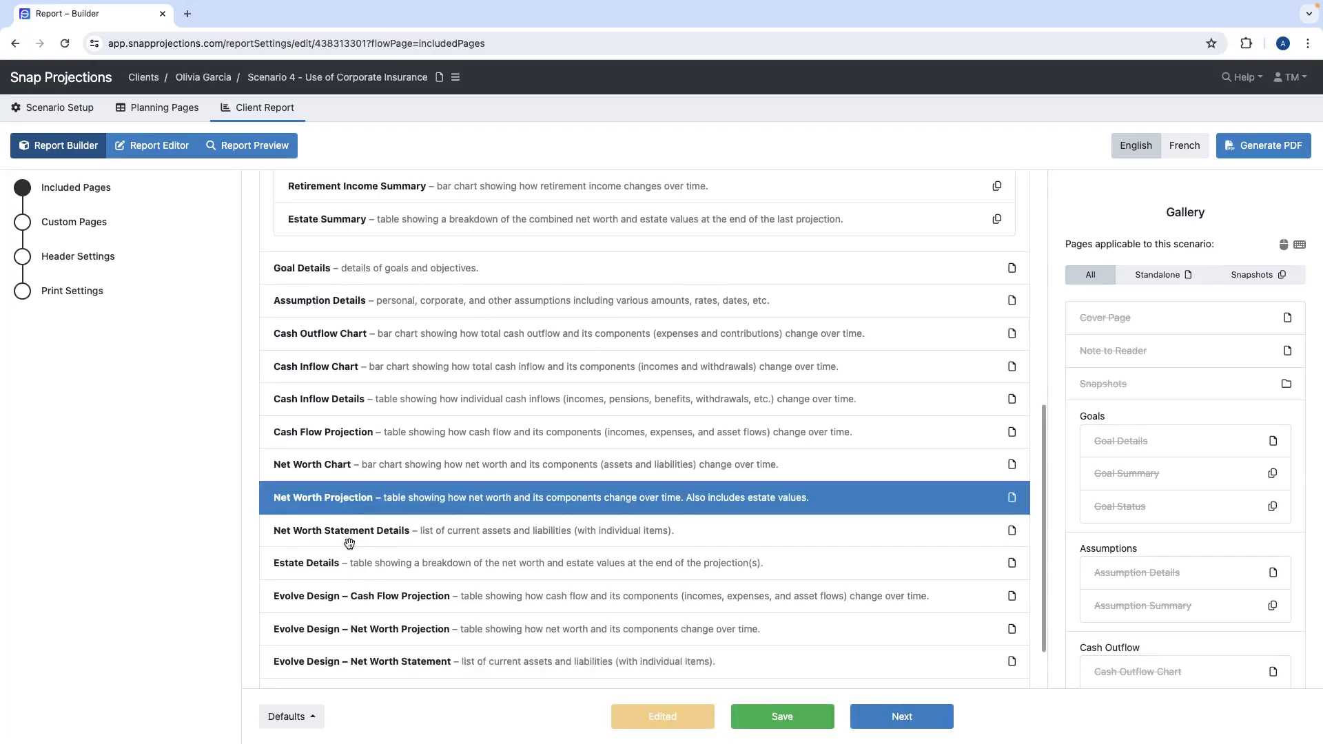
left_click(352, 535, "shift")
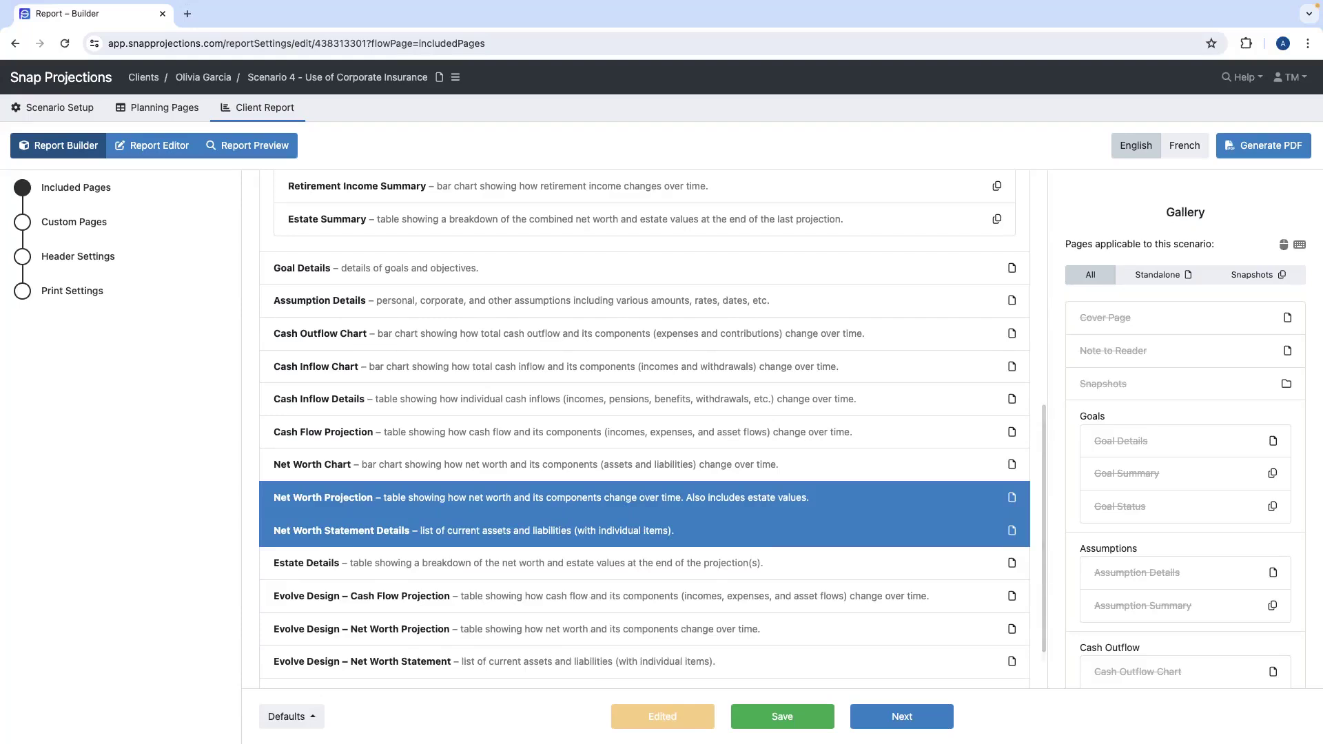
key("Delete")
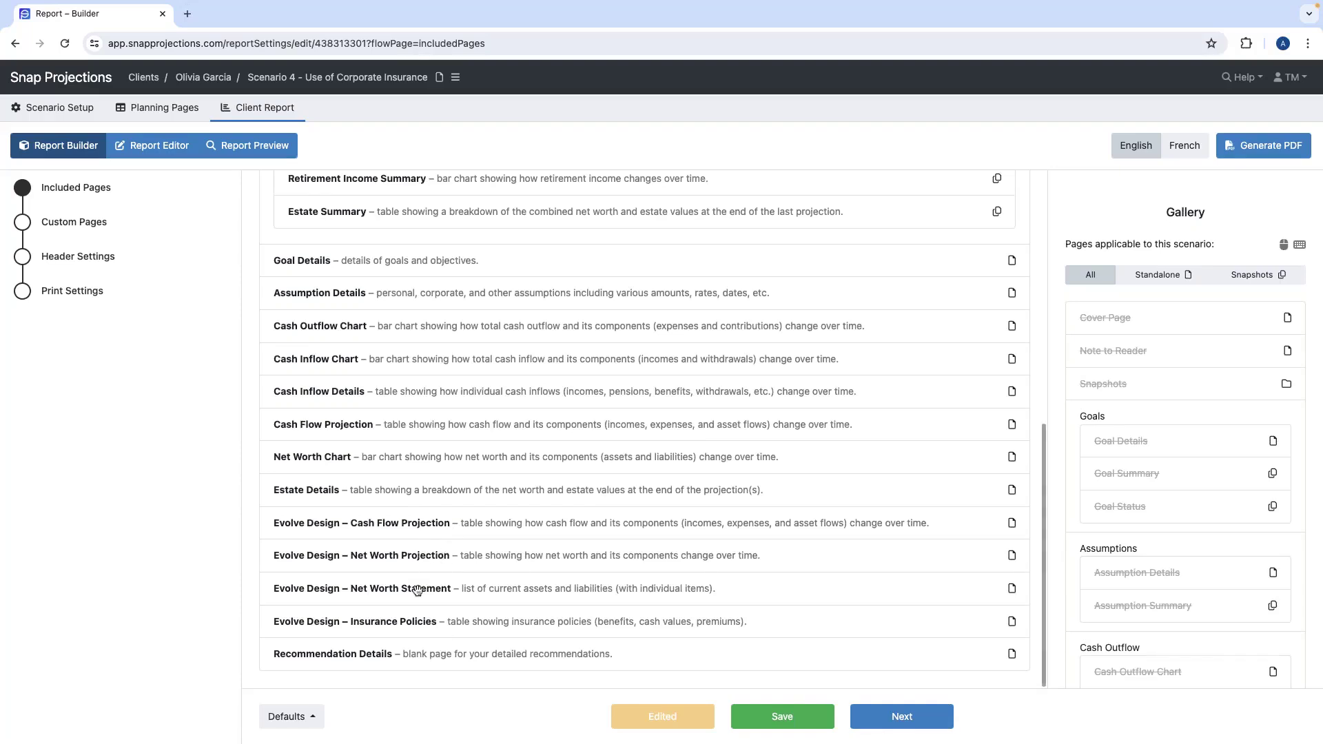
Remove the Evolve Design – Net Worth Projection and Evolve Design – Insurance Policies pages from the report
double_click(418, 569)
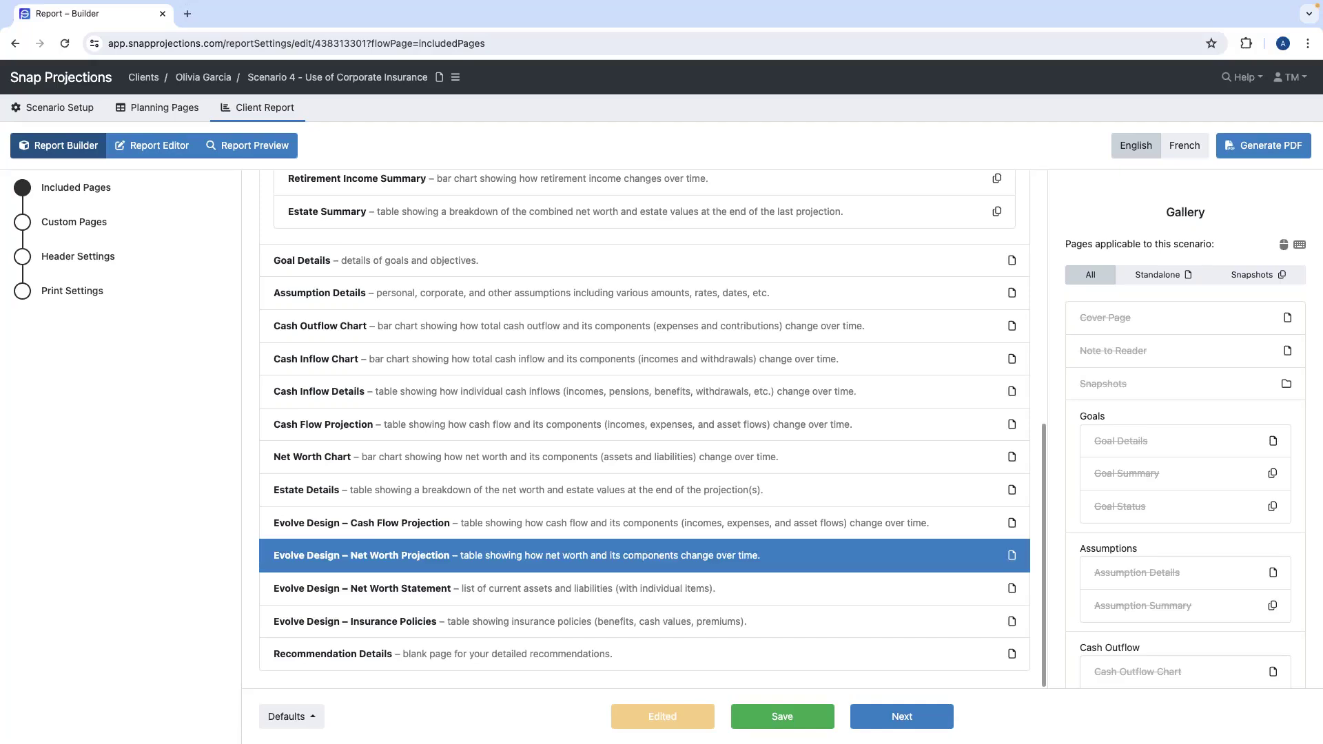
left_click(410, 622)
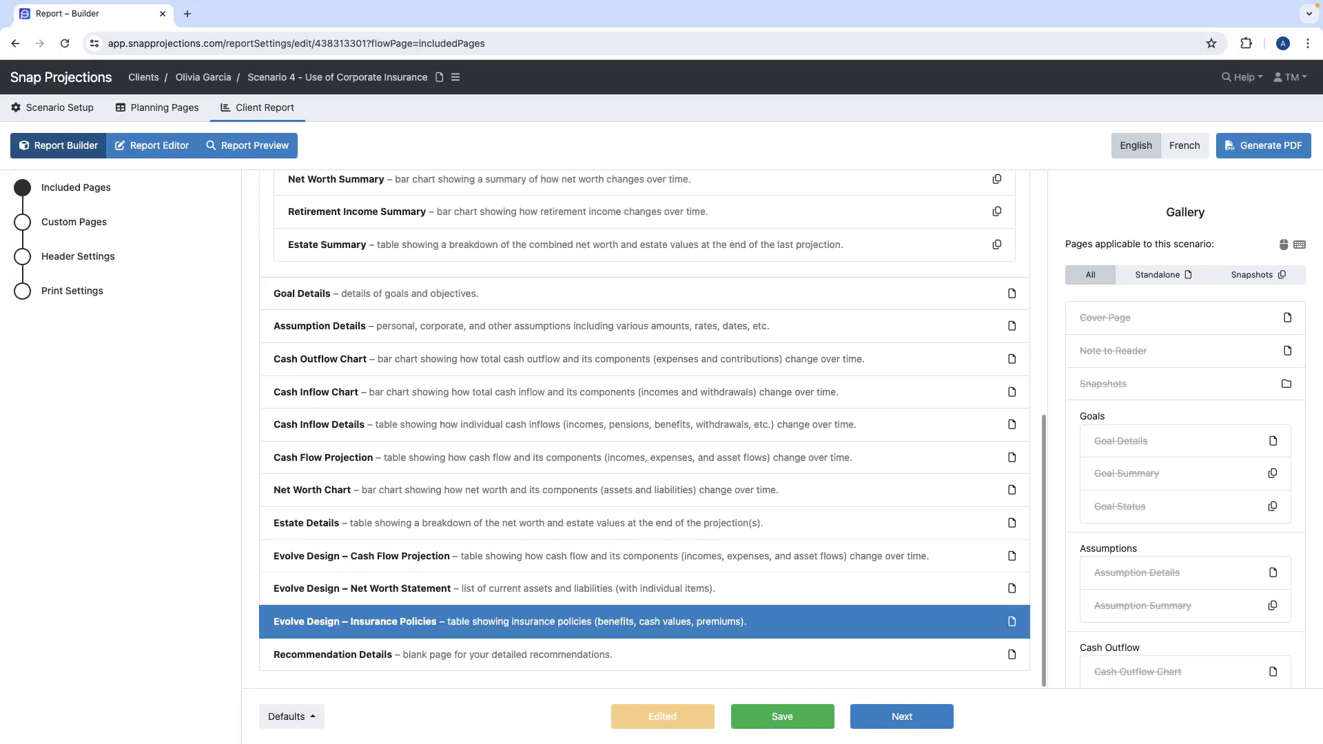
left_click(410, 622)
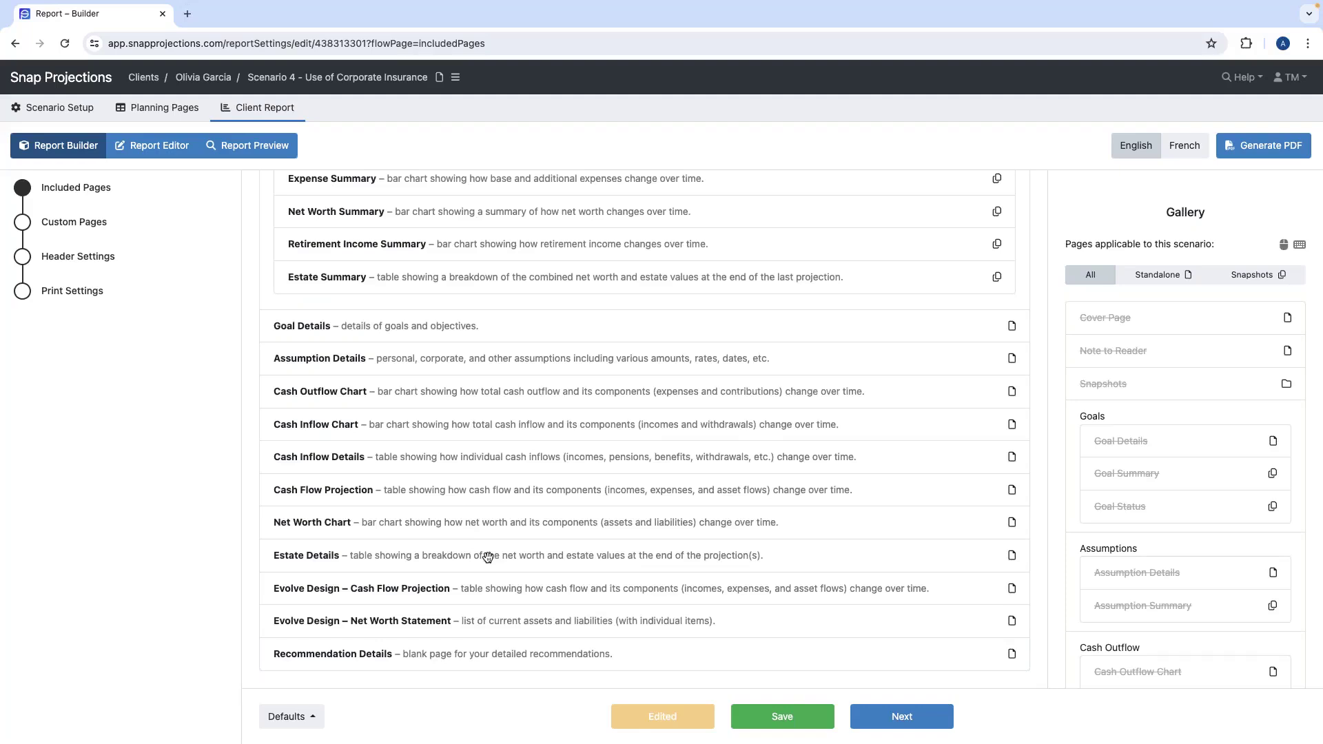
Move the Recommendation Details page directly below Estate Details, ahead of the Evolve Design pages, and save the included pages
left_click_drag(390, 653, 396, 587)
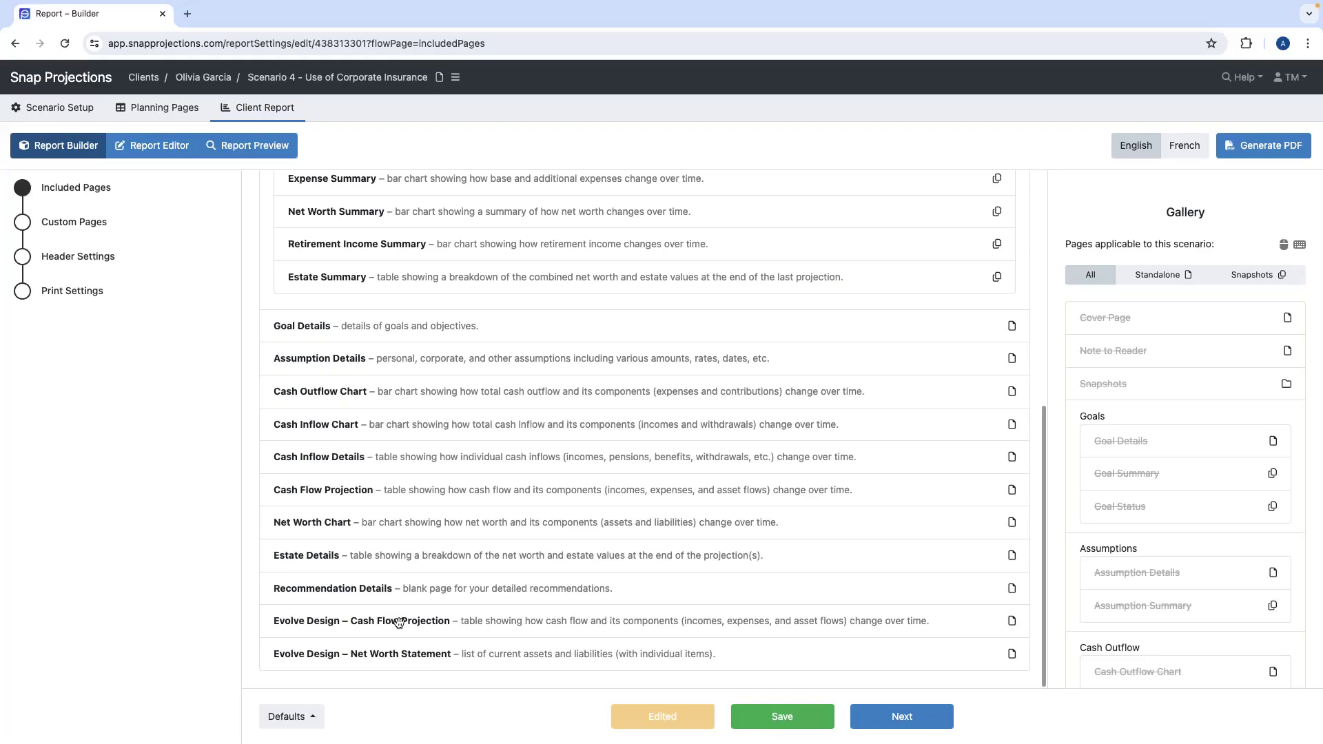
scroll(564, 487, "up", 6)
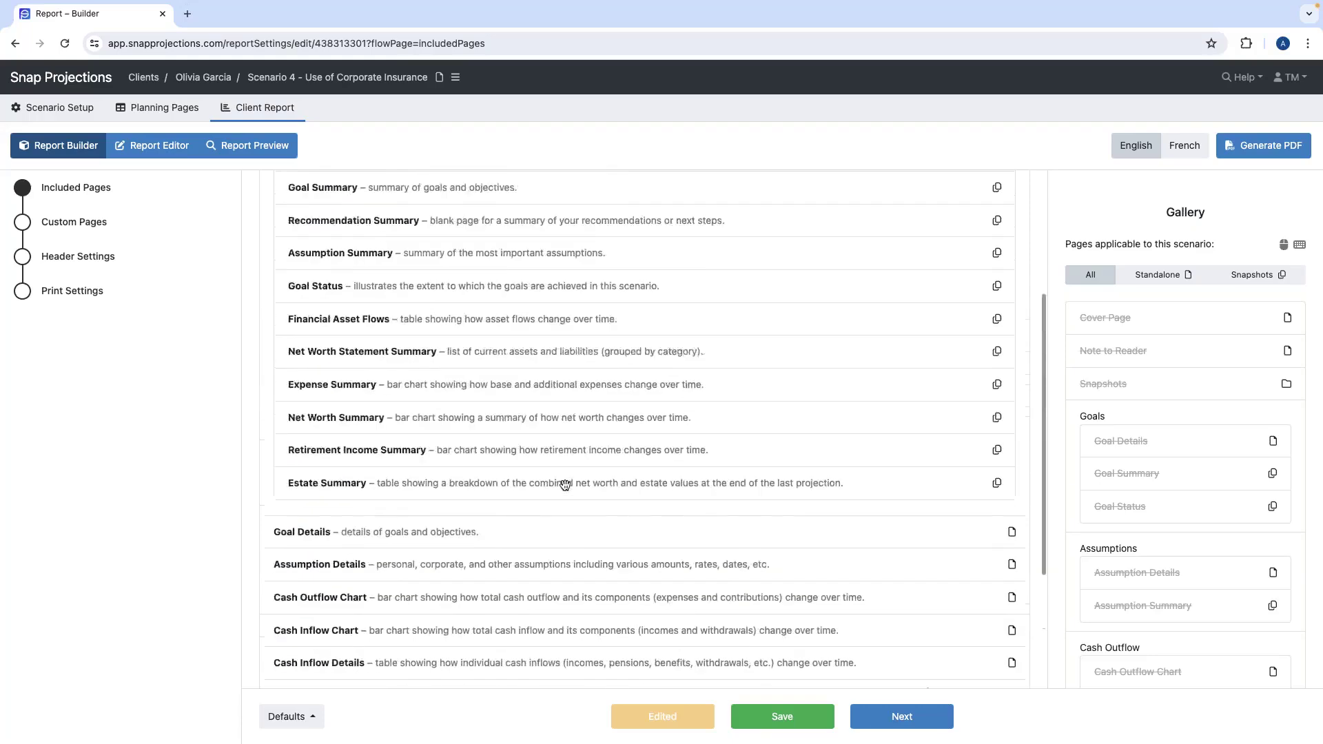
scroll(564, 487, "down", 6)
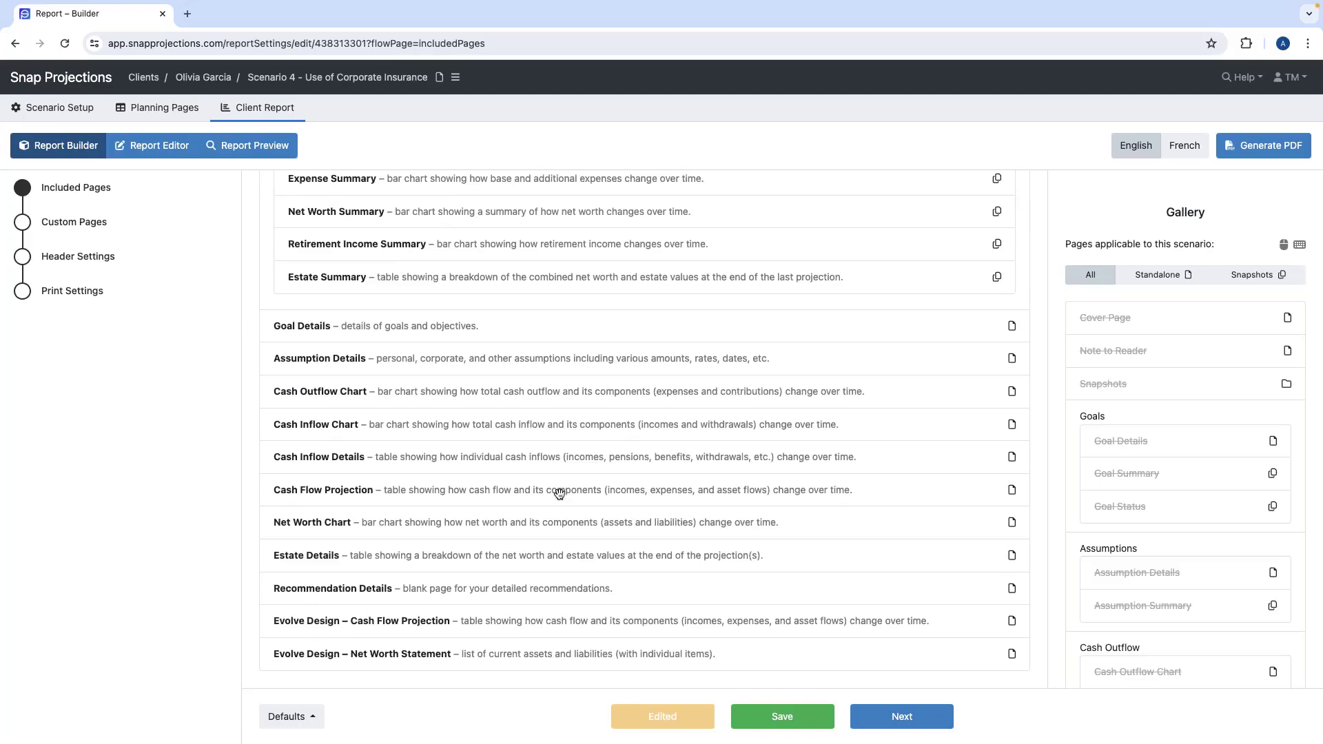
scroll(559, 494, "up", 5)
scroll(559, 493, "down", 3)
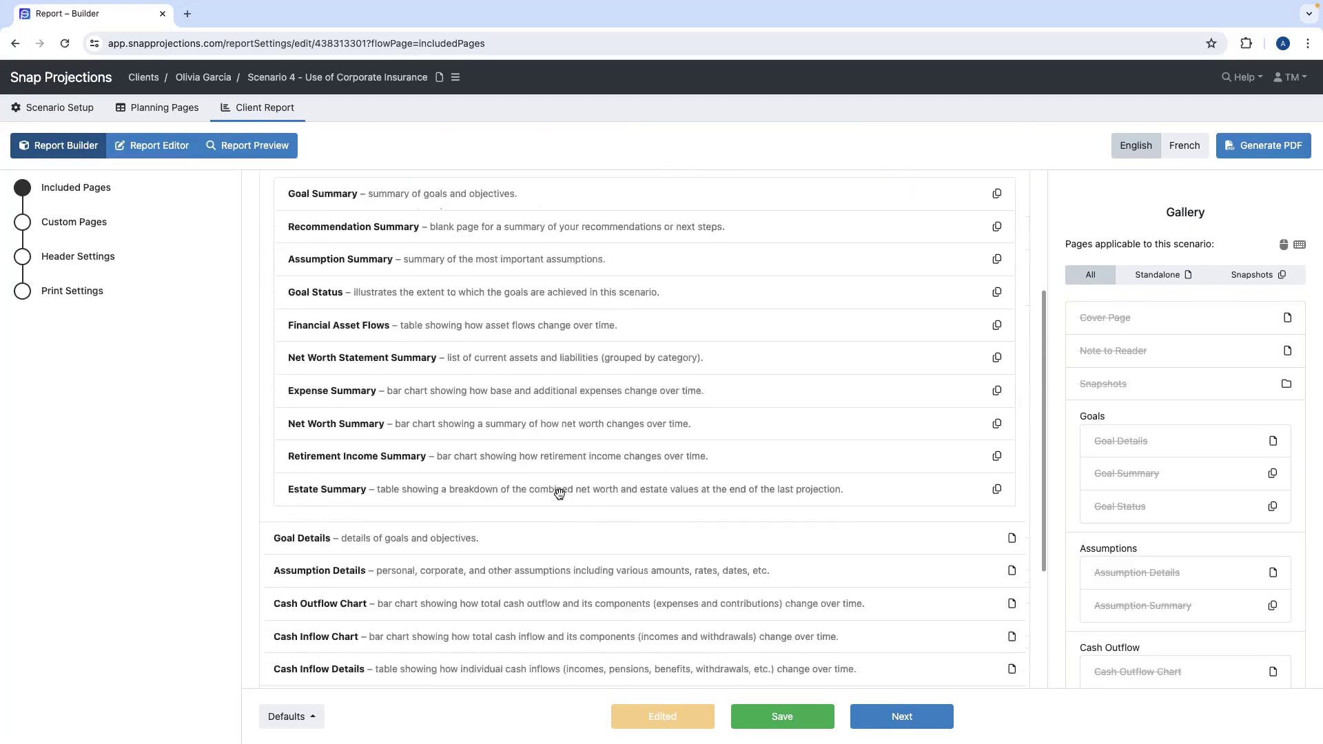
scroll(559, 494, "down", 1)
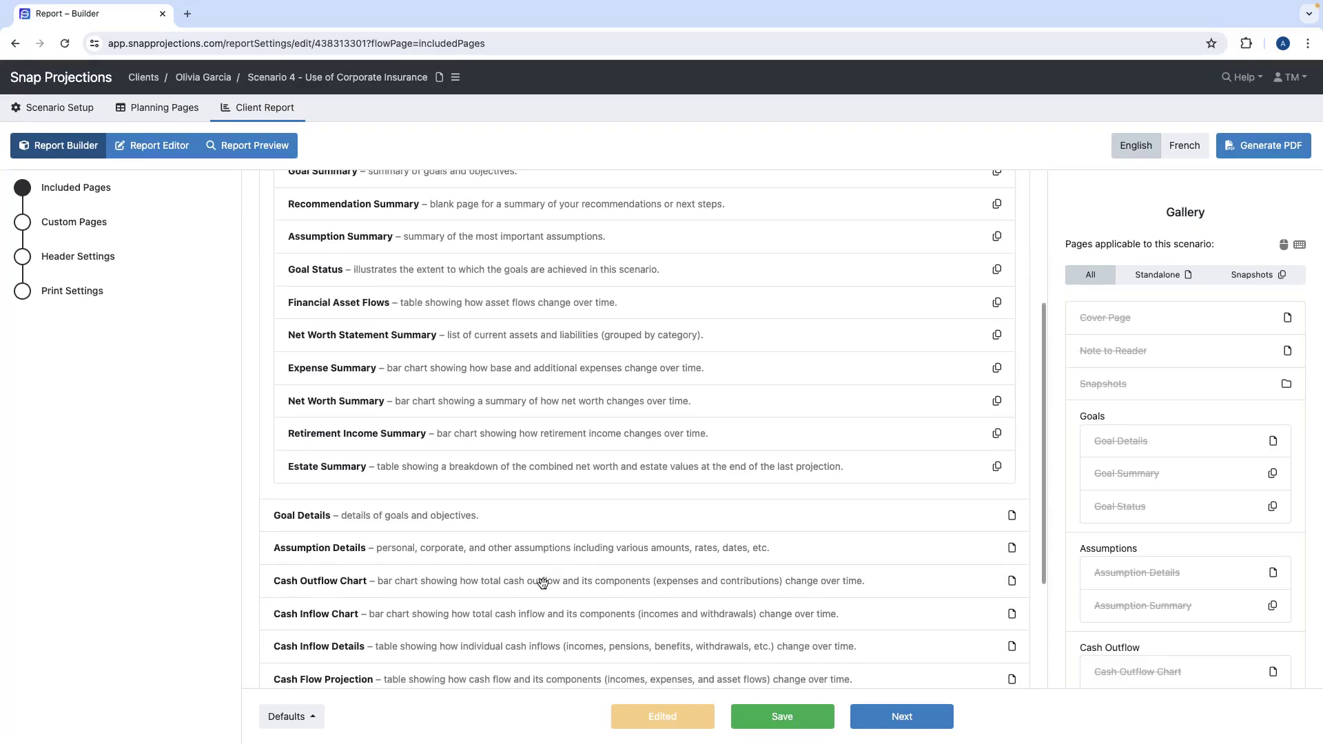
scroll(662, 564, "down", 3)
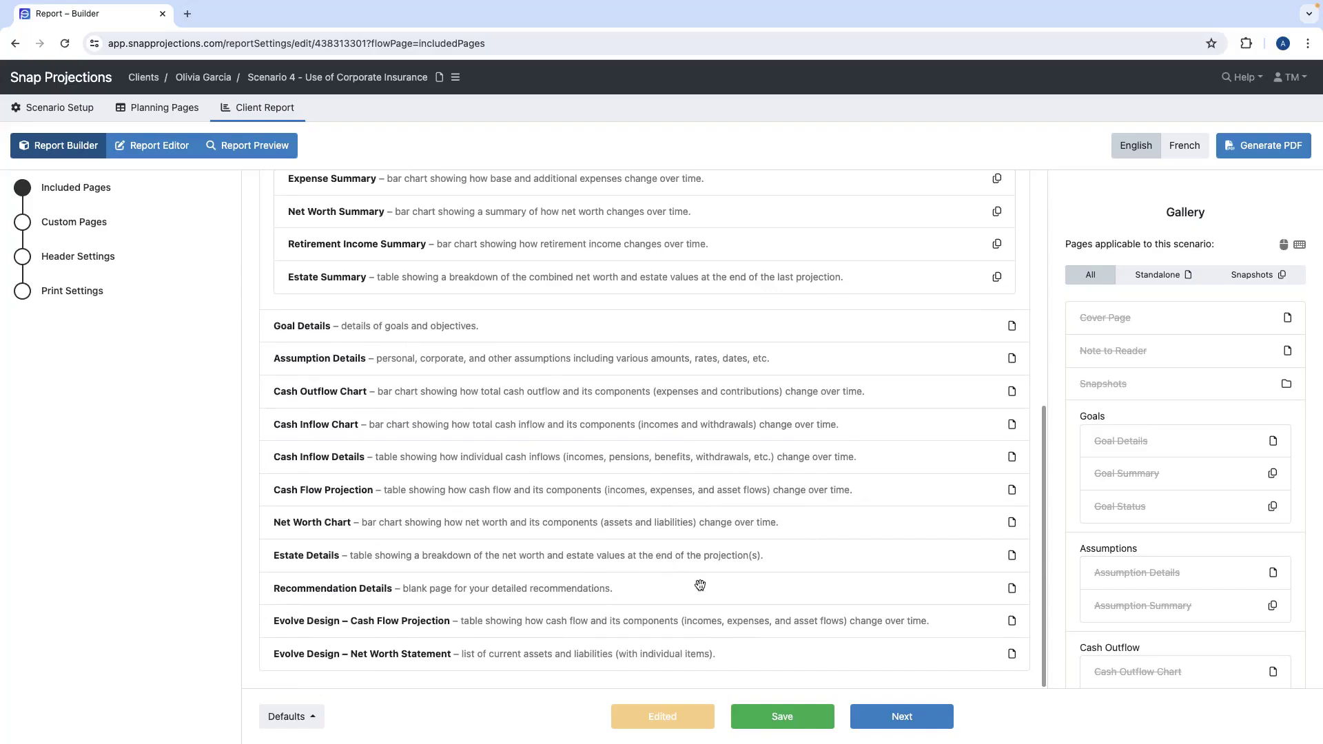
left_click(782, 720)
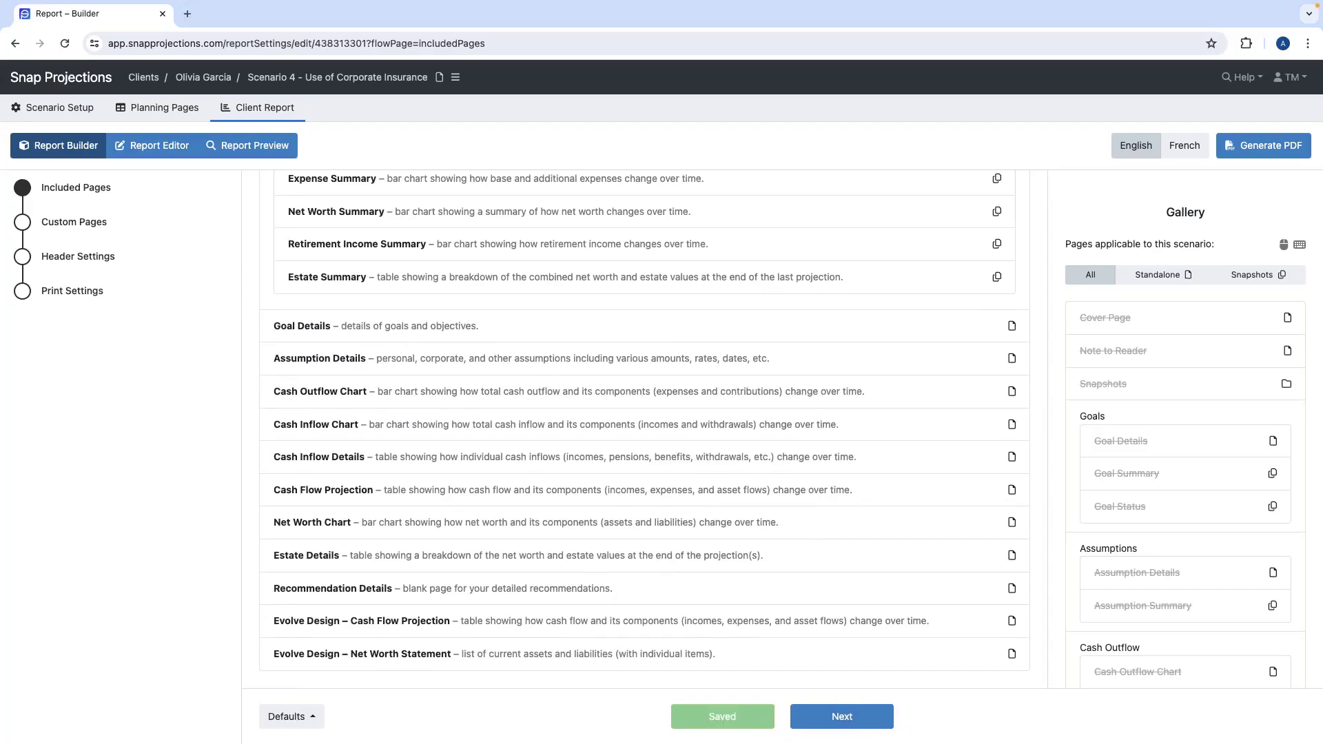
Save the current Included Pages settings as the default for new scenarios
left_click(271, 713)
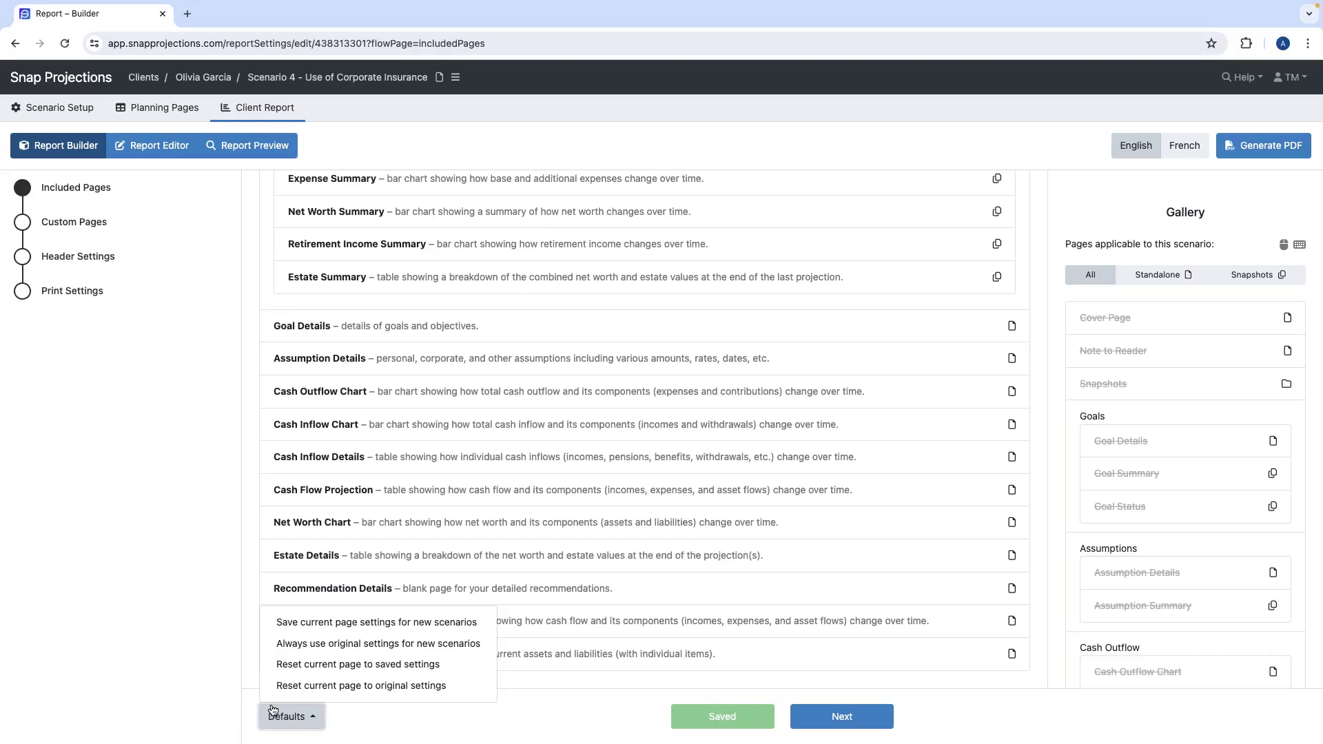
left_click(337, 635)
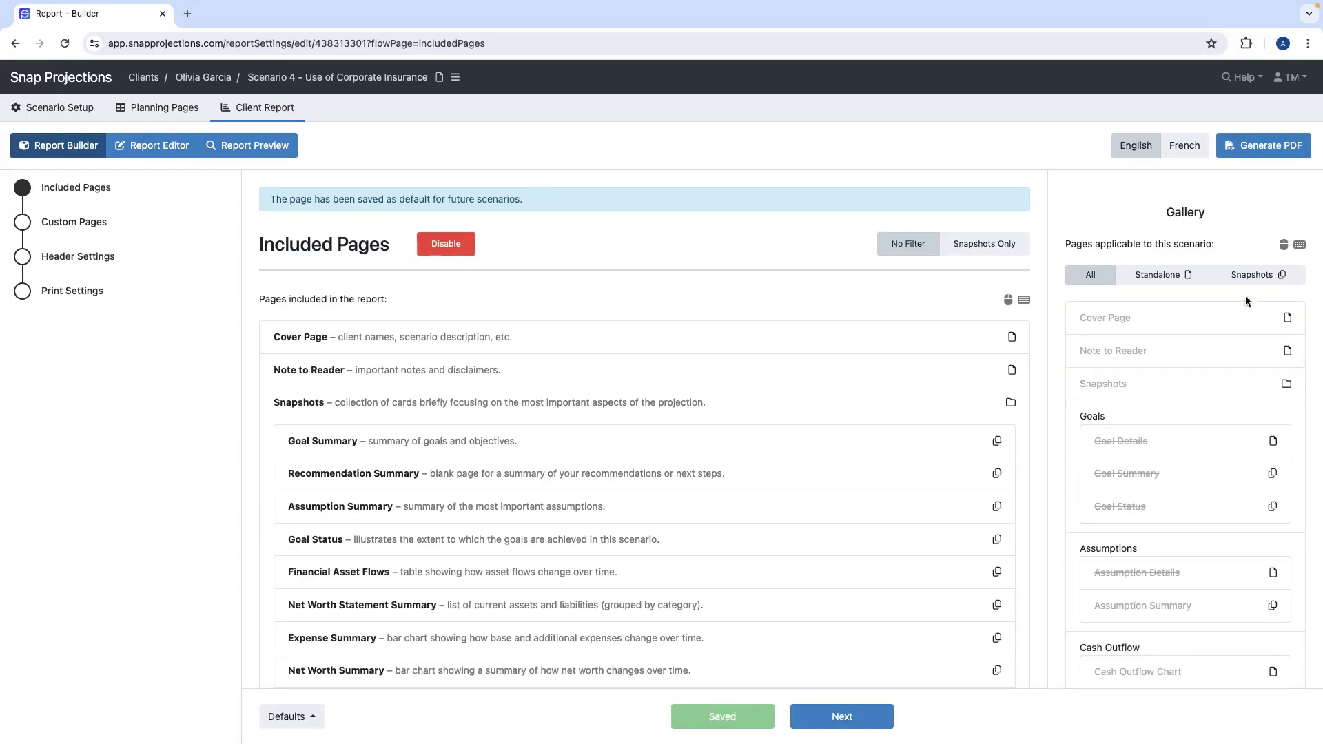
left_click(296, 726)
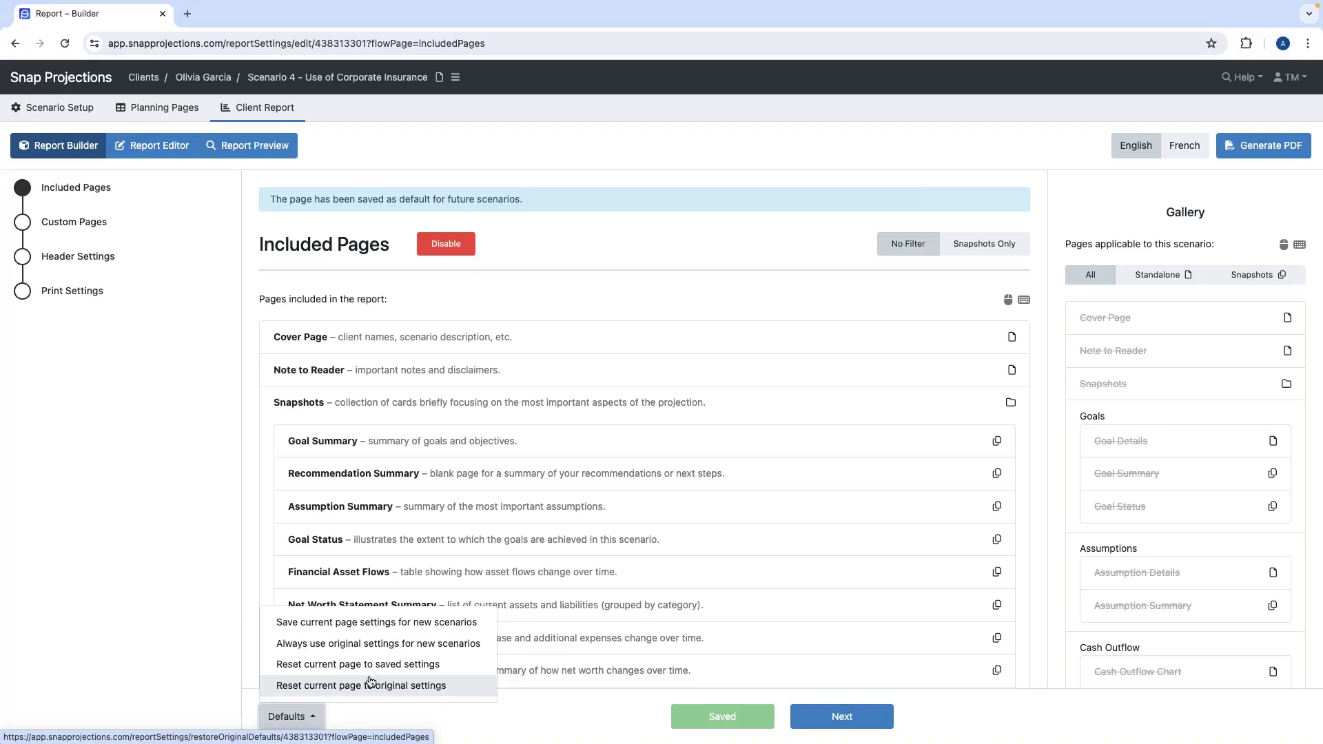
left_click(222, 638)
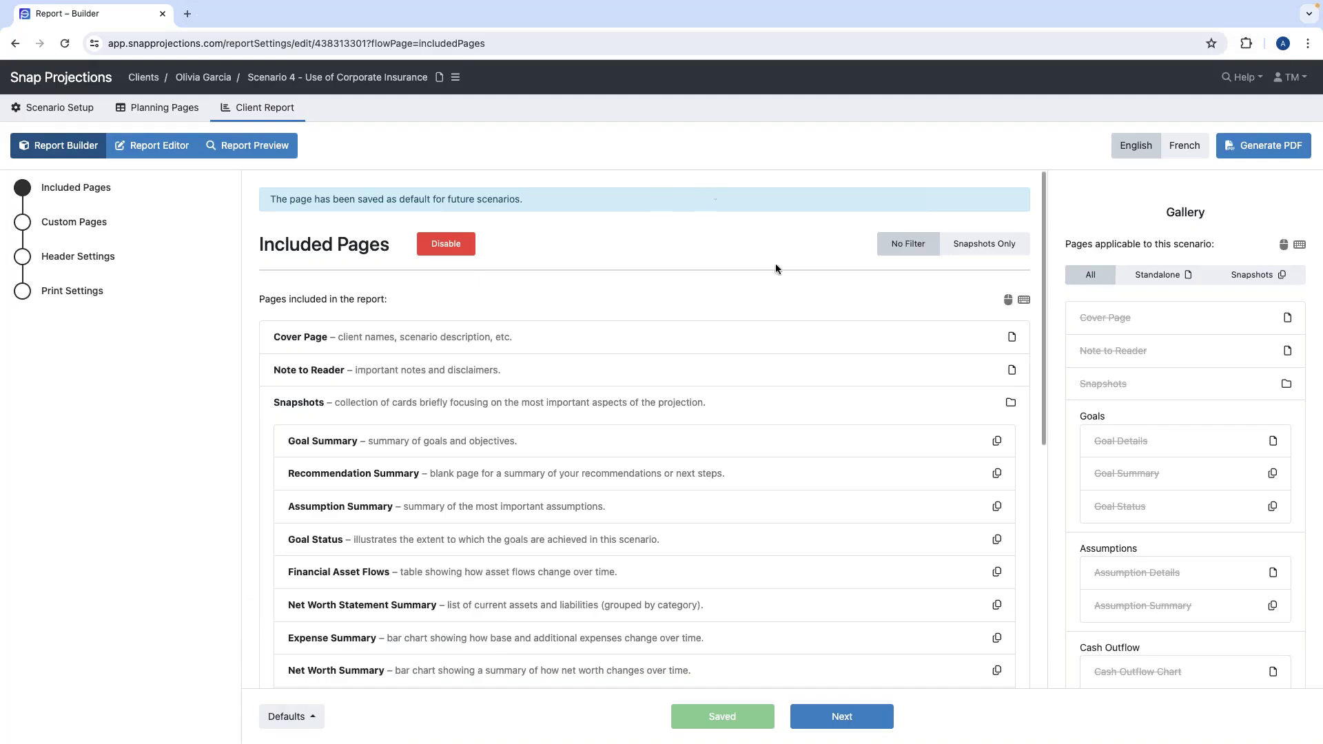
Add an untitled custom page to the report and delete it
left_click(88, 229)
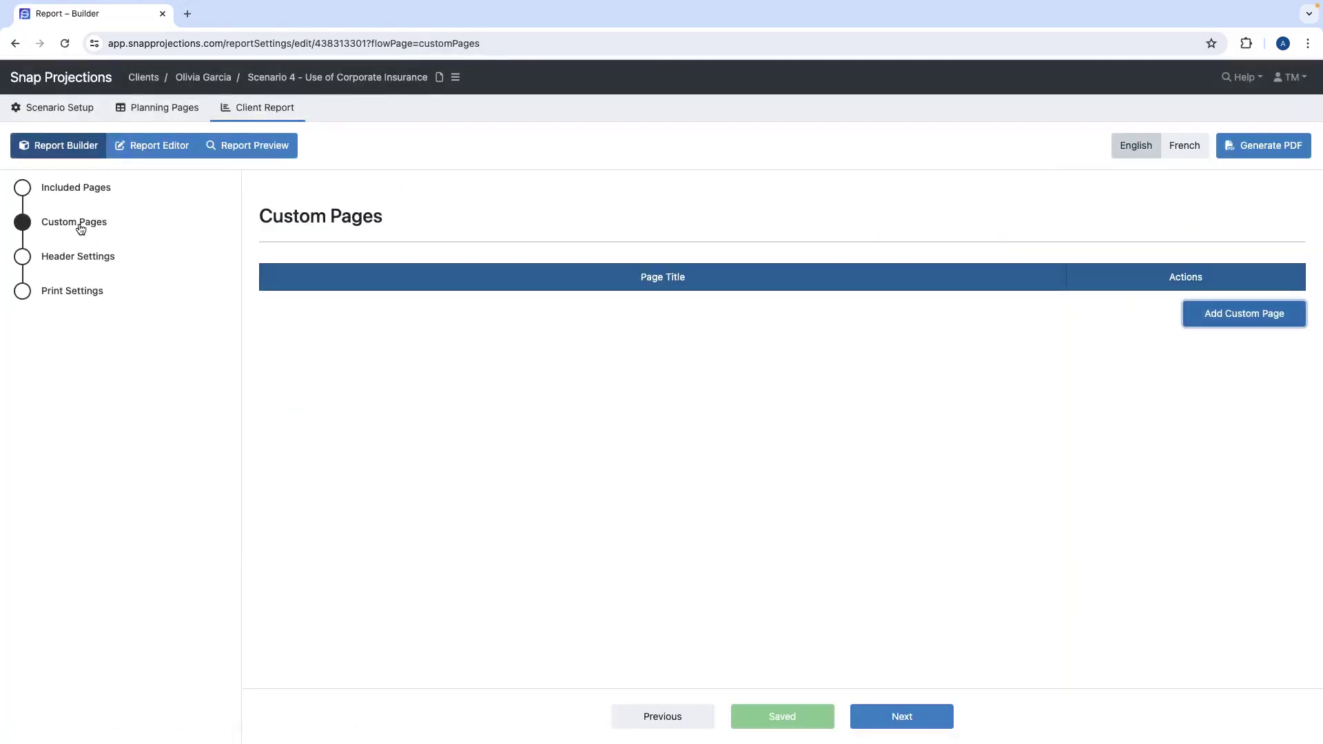
left_click(1234, 318)
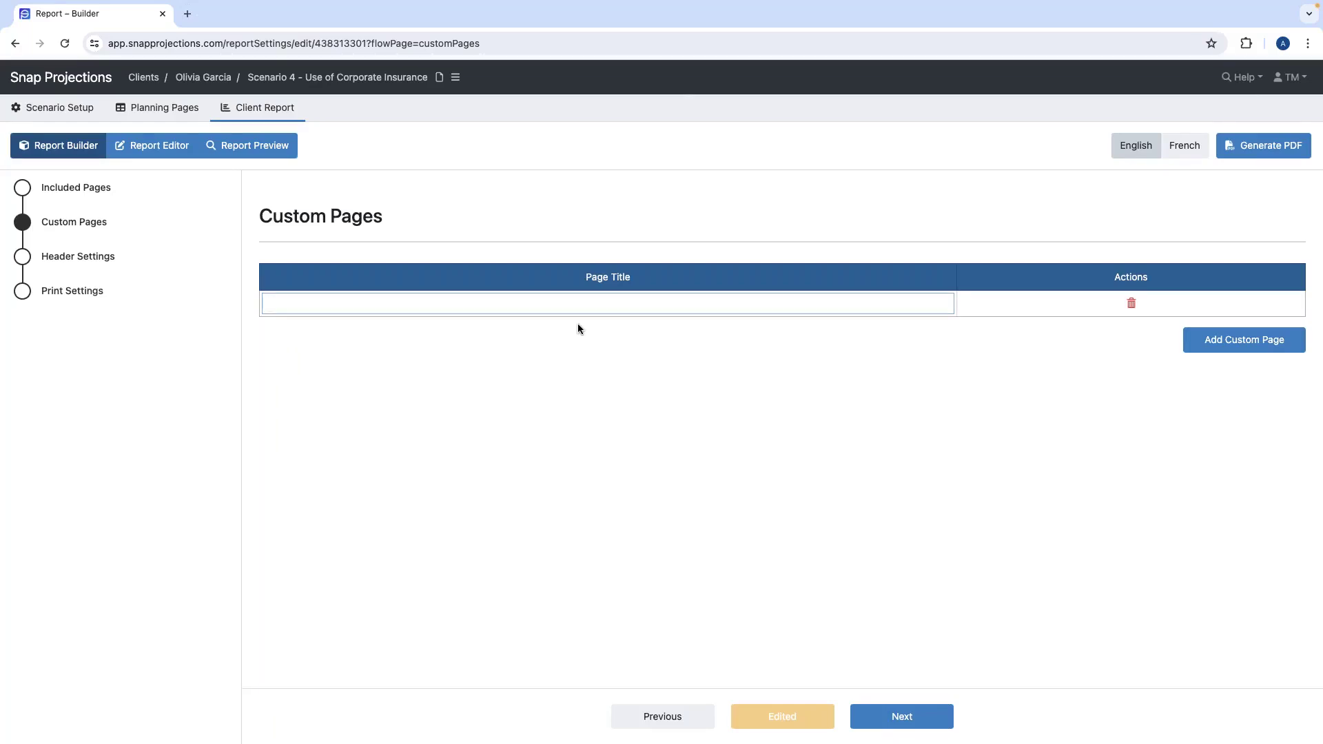
left_click(1131, 304)
left_click(780, 221)
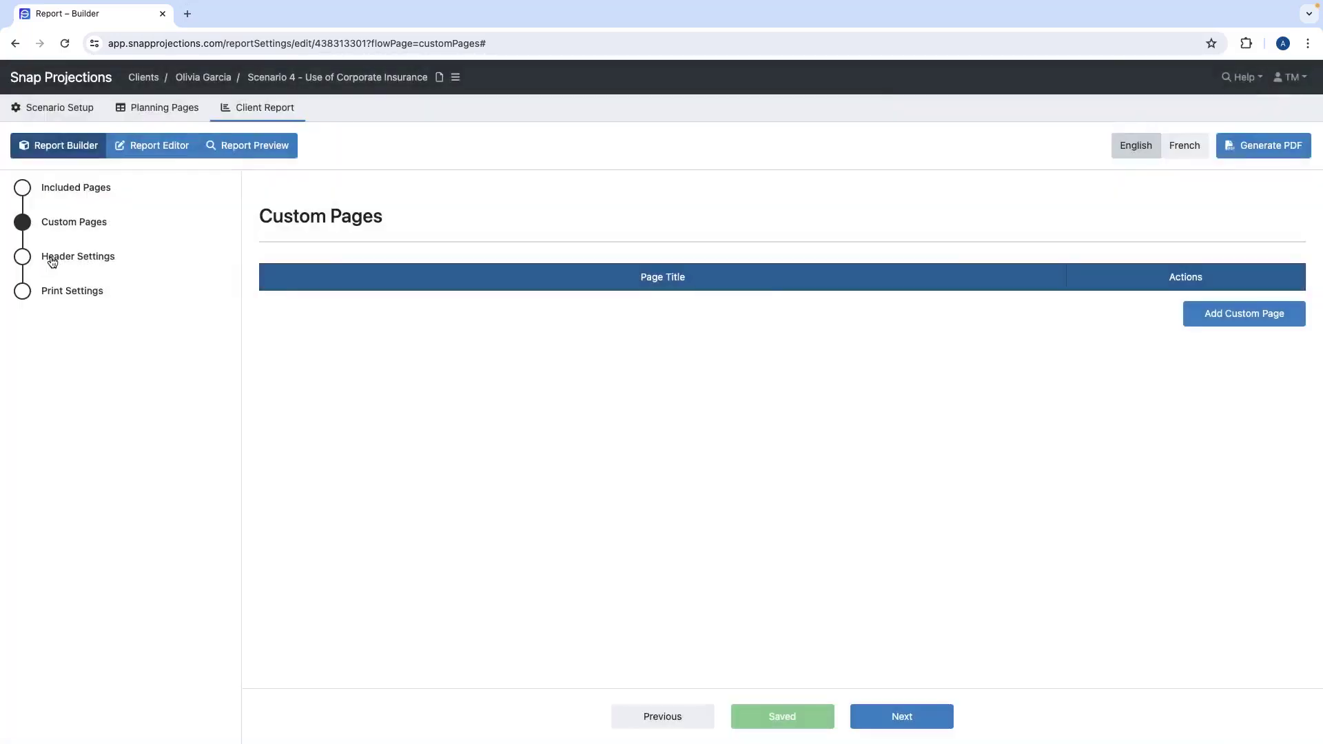
Examine the report's Header Settings and Print Settings options
left_click(76, 257)
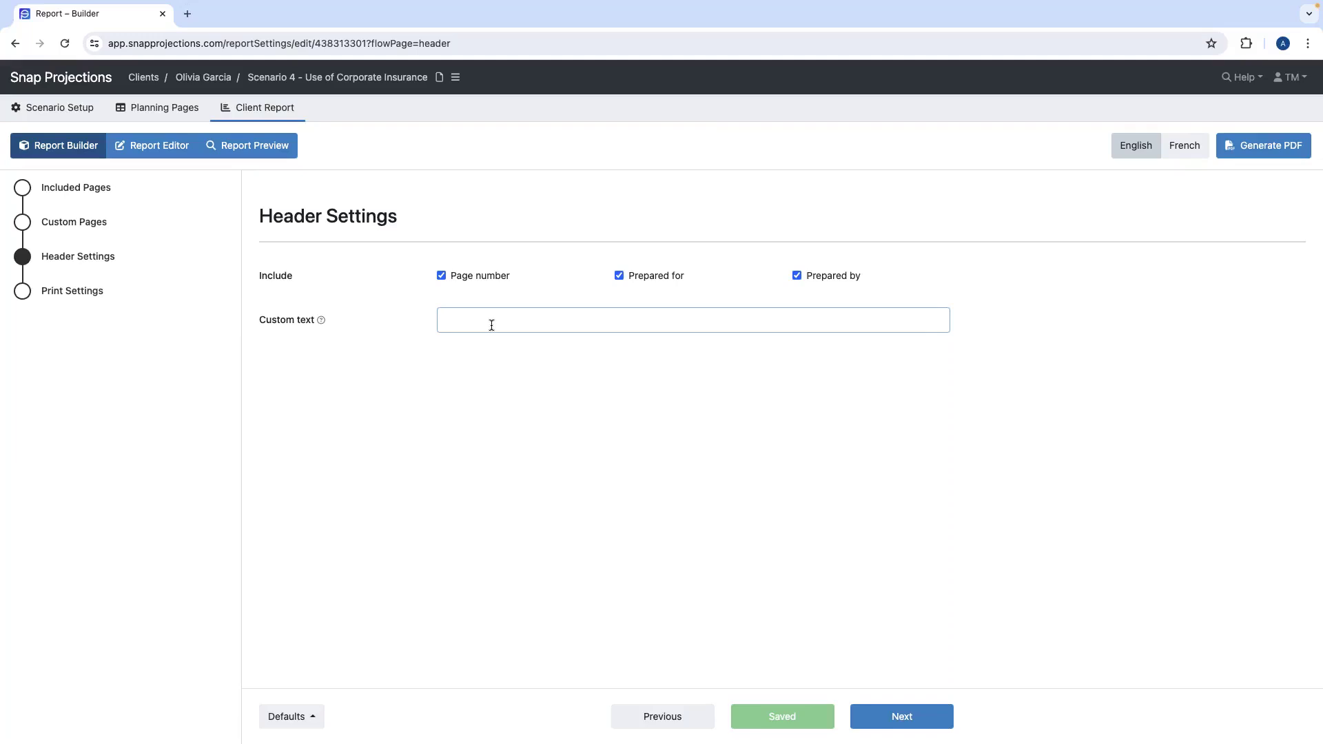
left_click(61, 293)
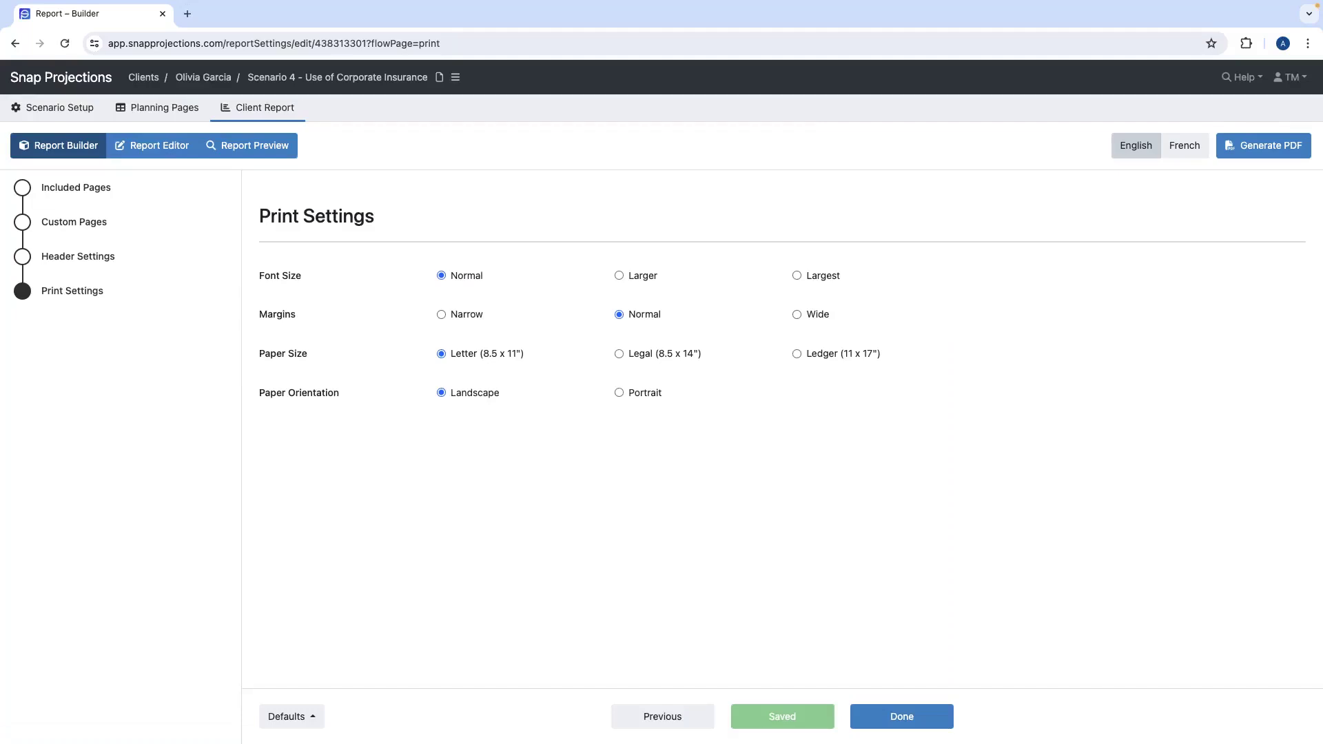
Open the Cover Page in the Report Editor and view its options for saving or resetting default settings
left_click(157, 145)
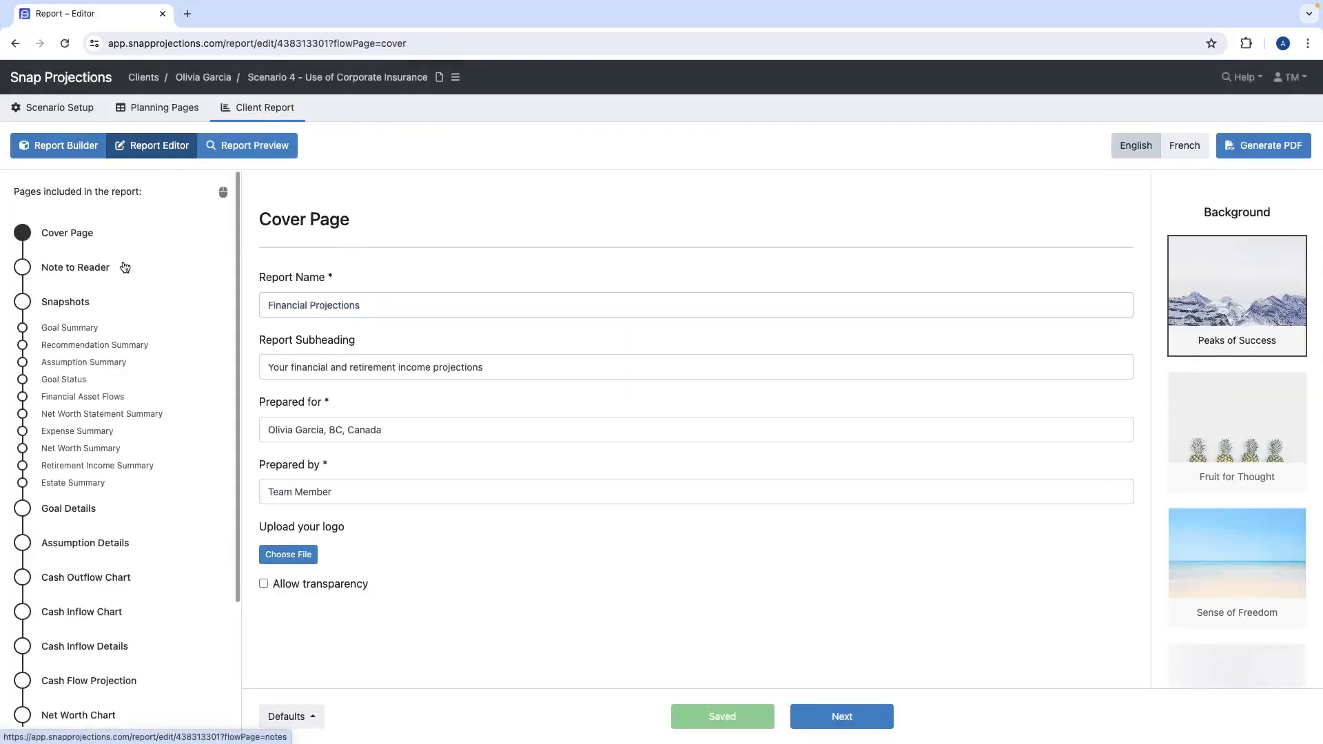
scroll(119, 391, "down", 2)
scroll(121, 392, "up", 1)
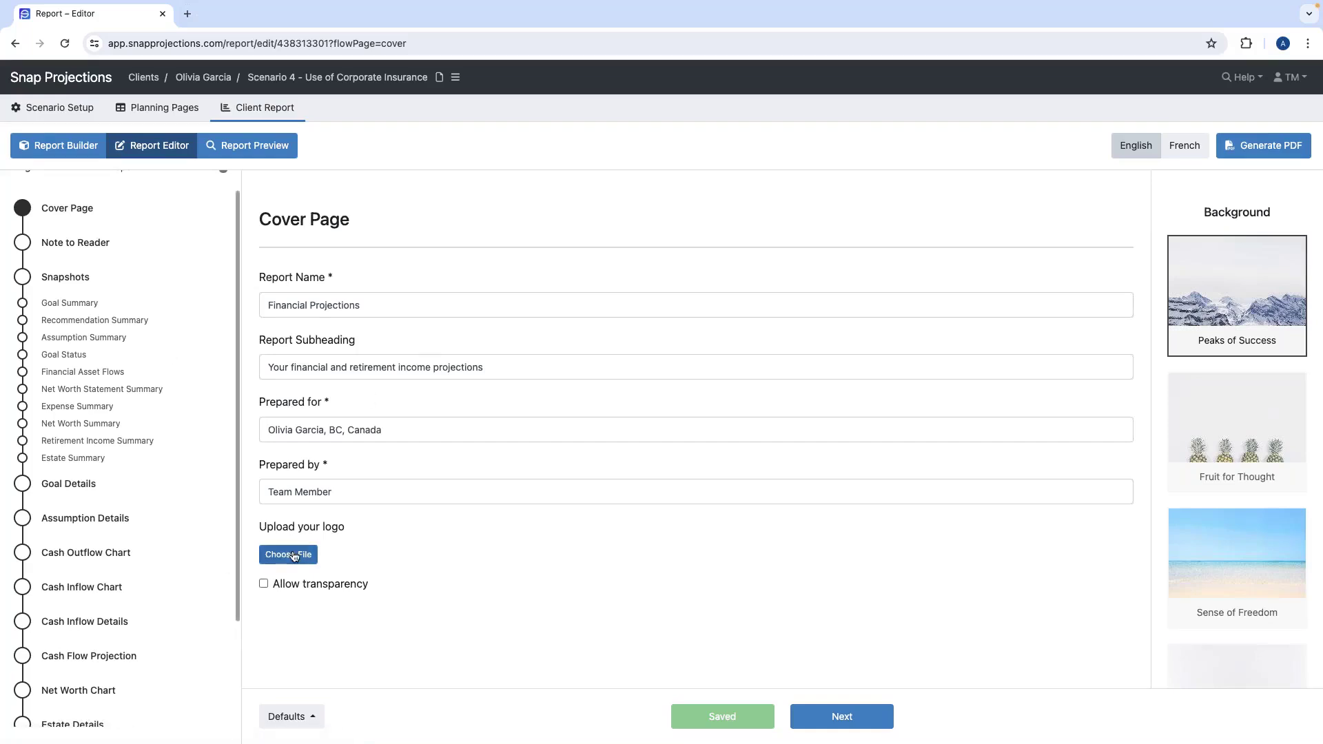
left_click(291, 713)
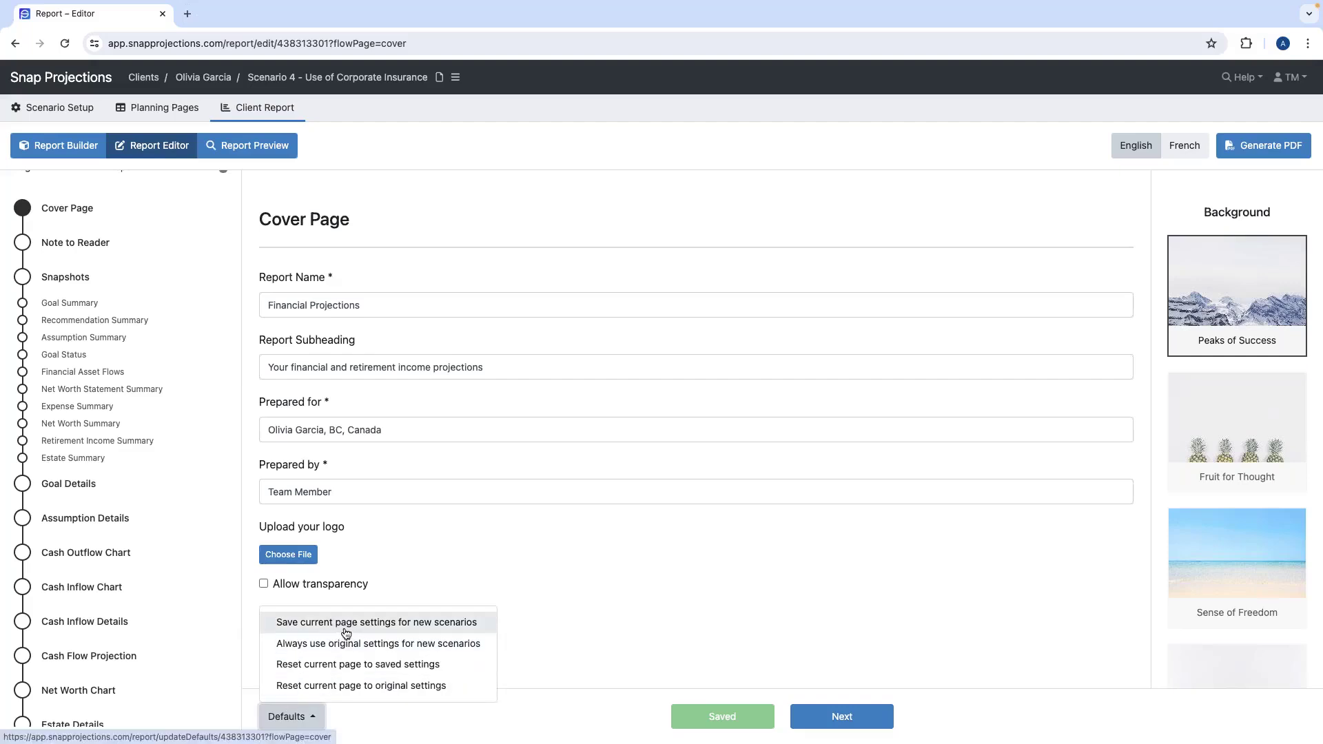
left_click(430, 578)
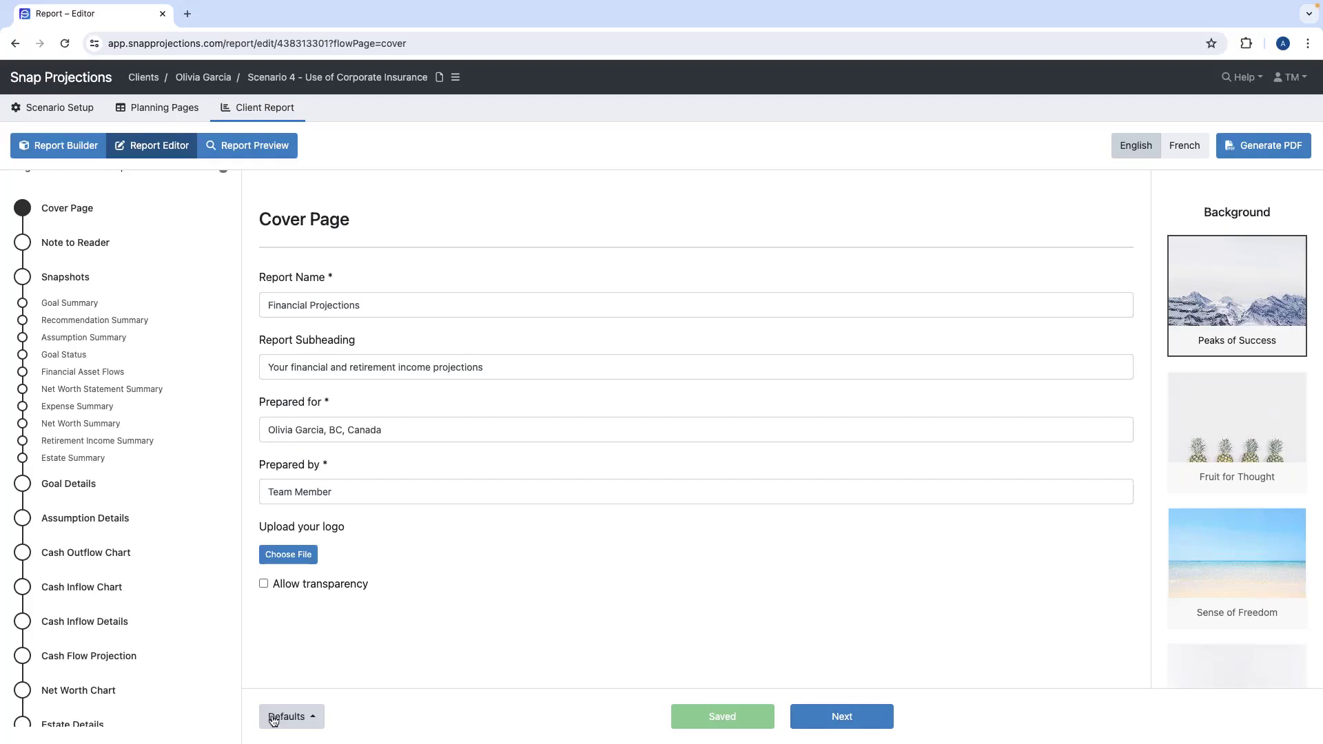
Open the Note to Reader page and view its options for saving or resetting default settings
left_click(70, 242)
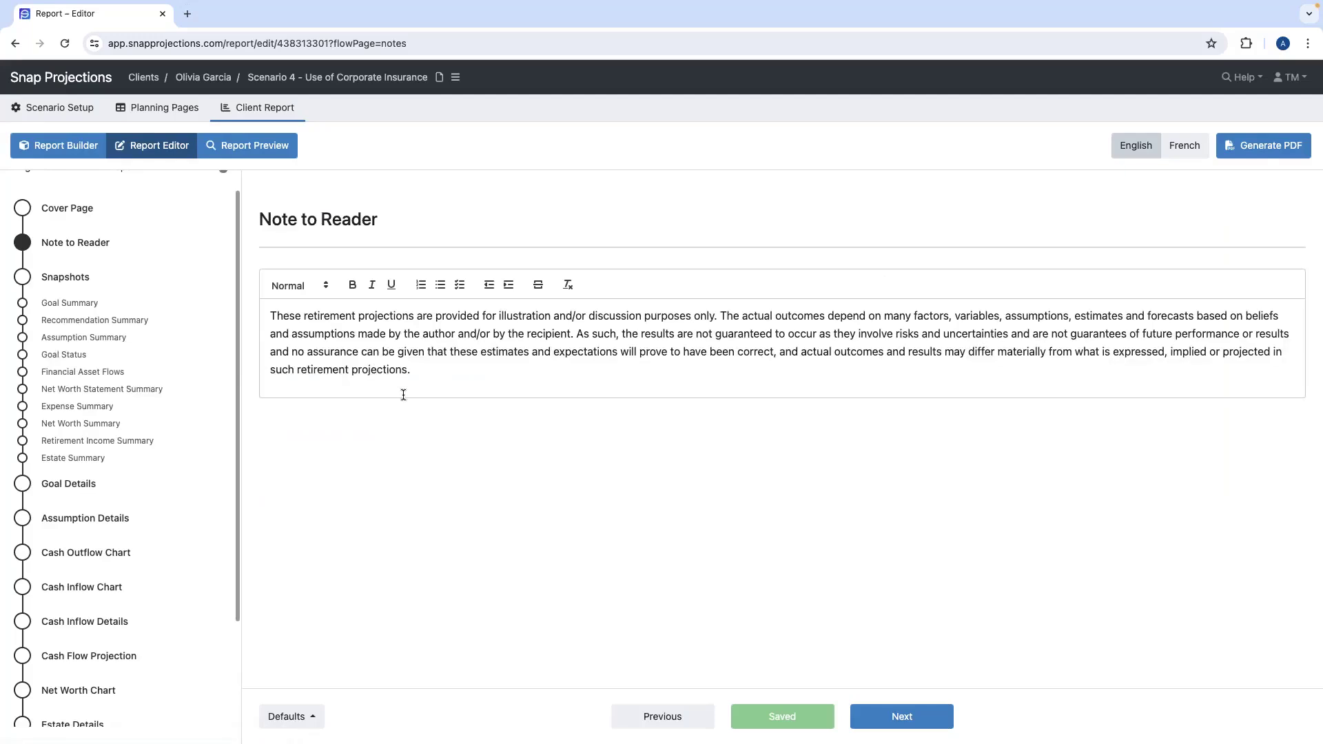
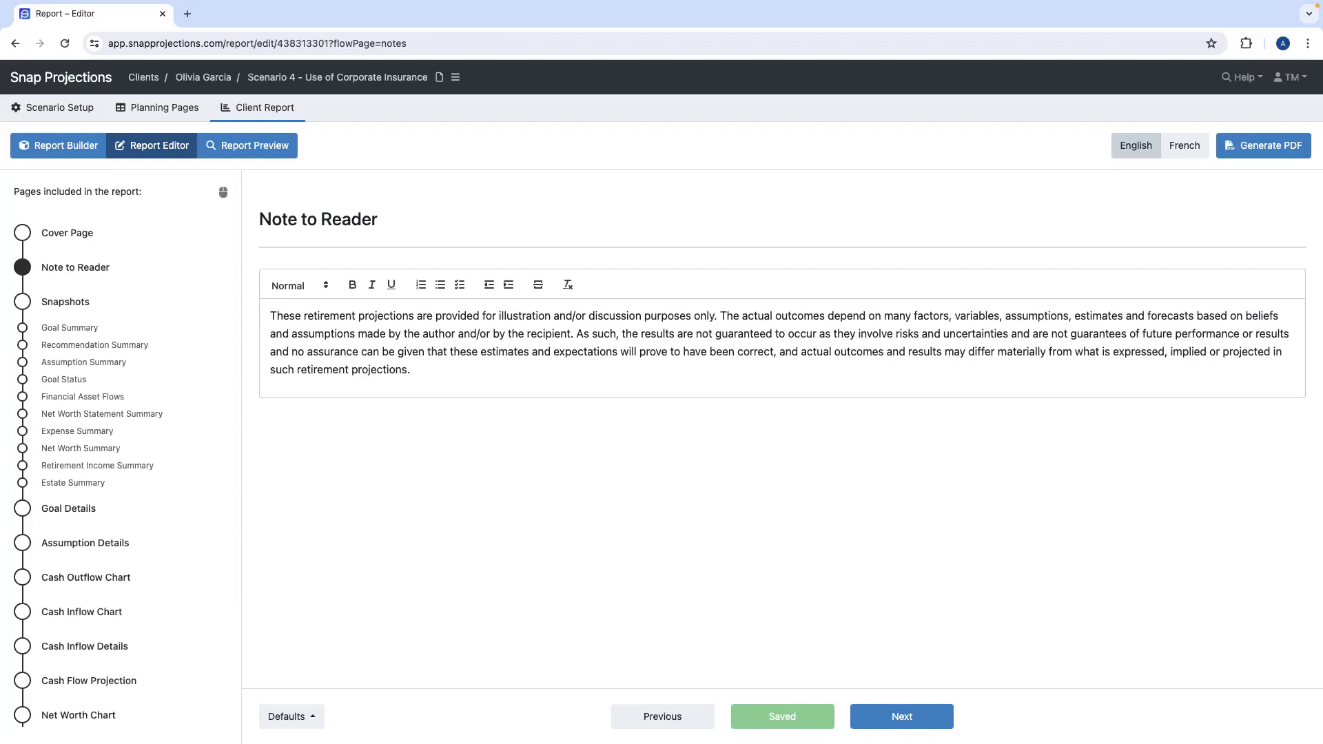
left_click(291, 717)
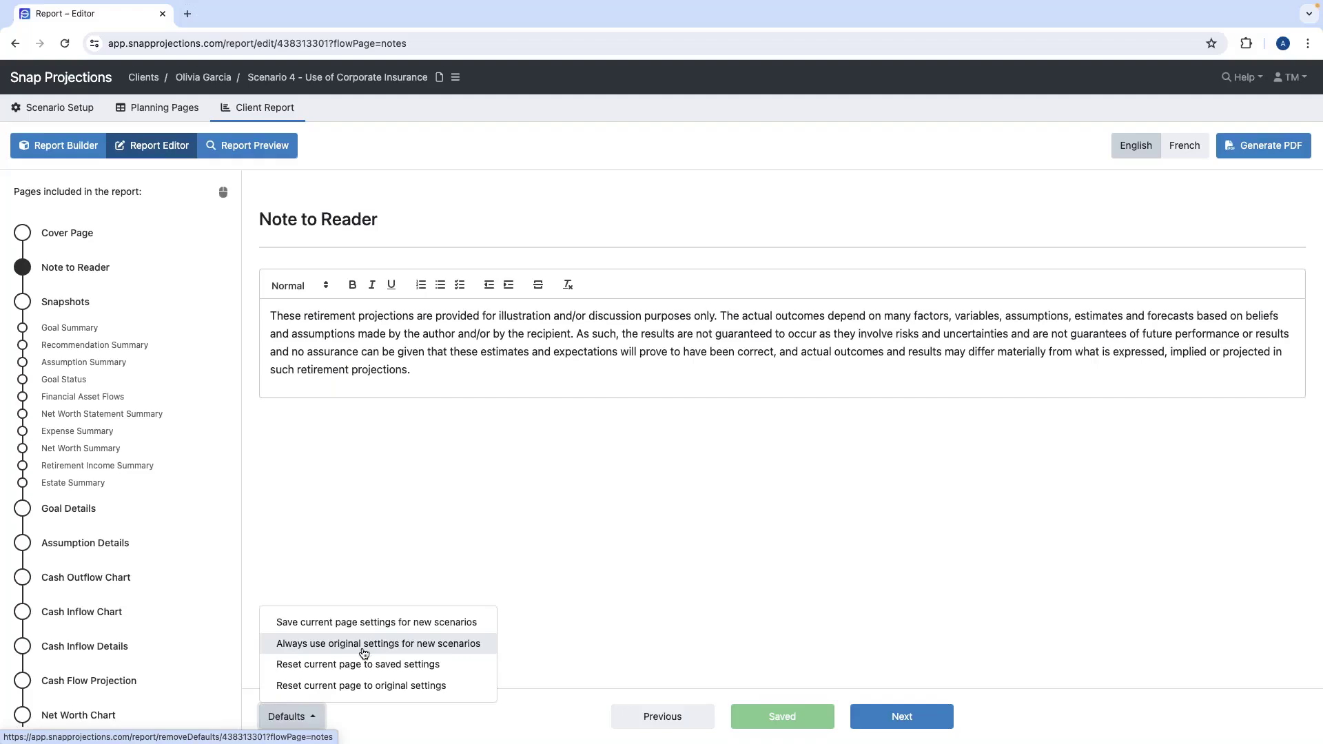
left_click(414, 574)
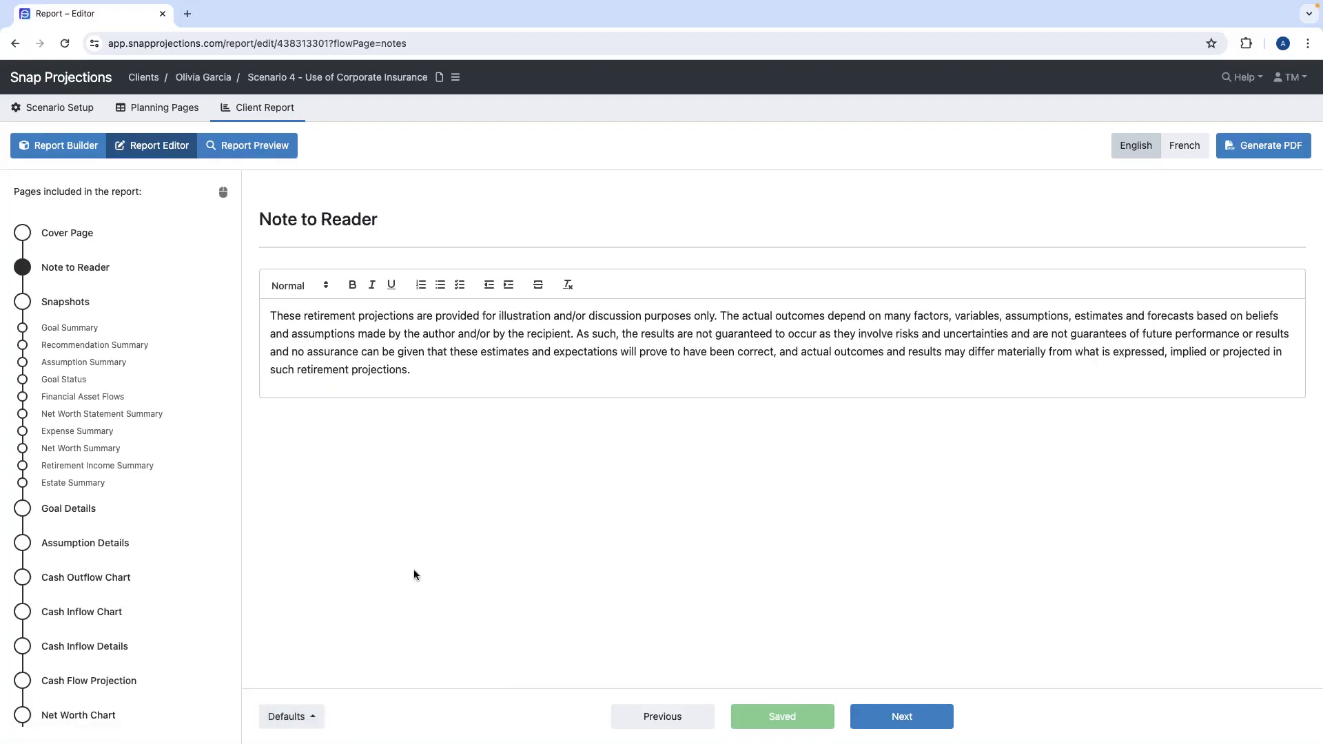
Open the Goal Details page and read through its planning-area text down to Estate Planning
left_click(82, 508)
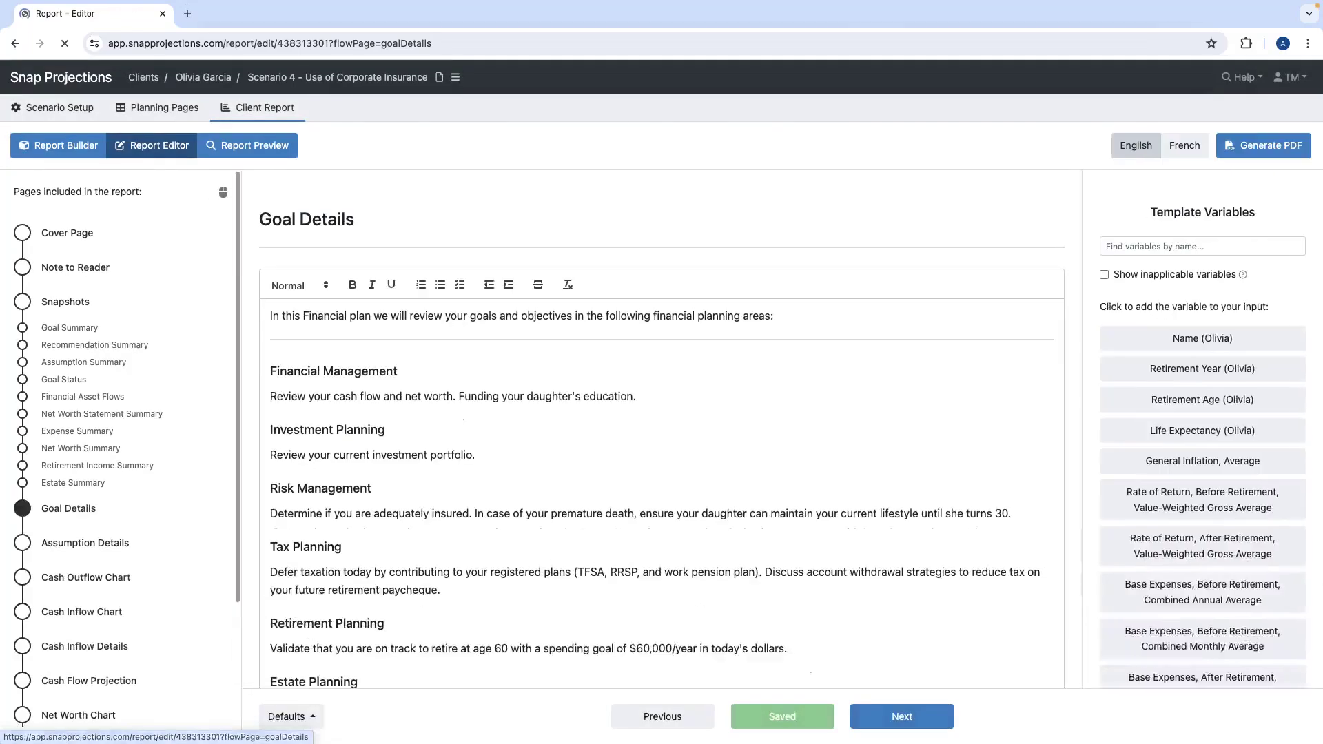
scroll(412, 556, "down", 1)
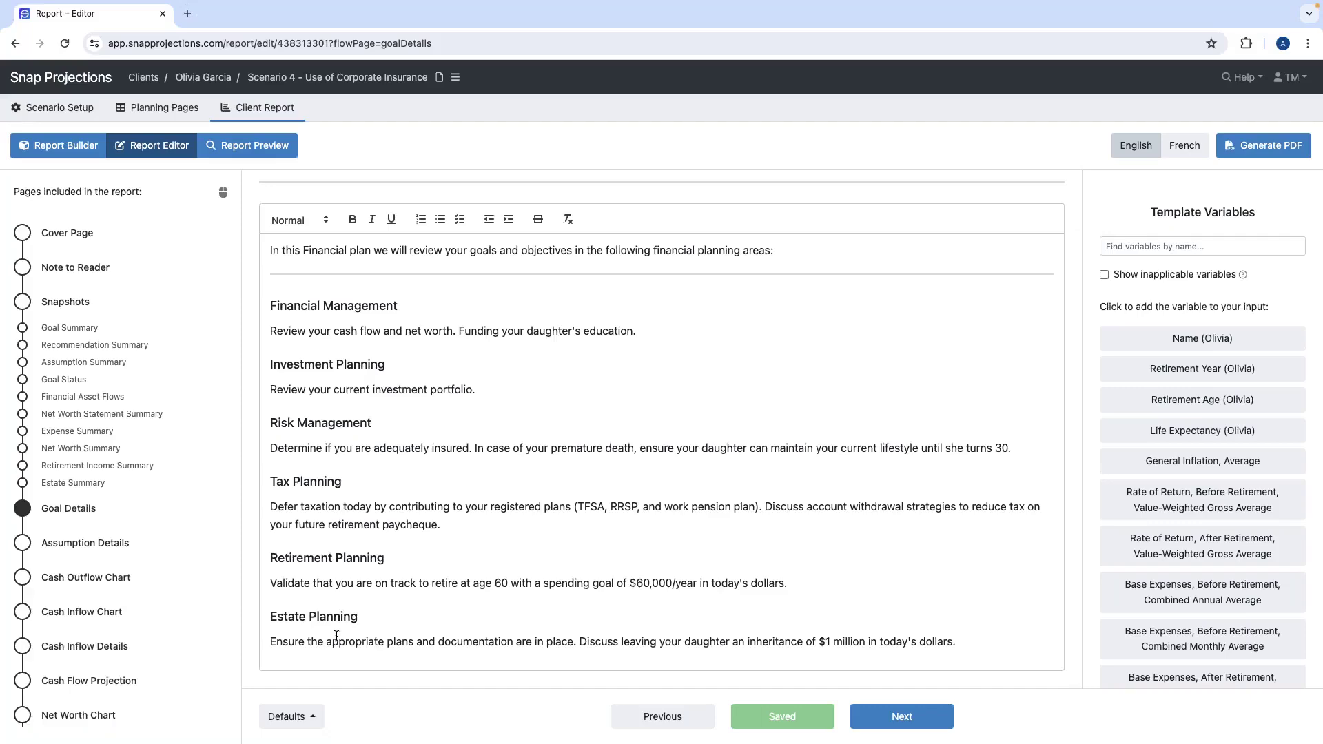
Save the Recommendation Details page's current settings as the default for new scenarios
scroll(115, 548, "down", 1)
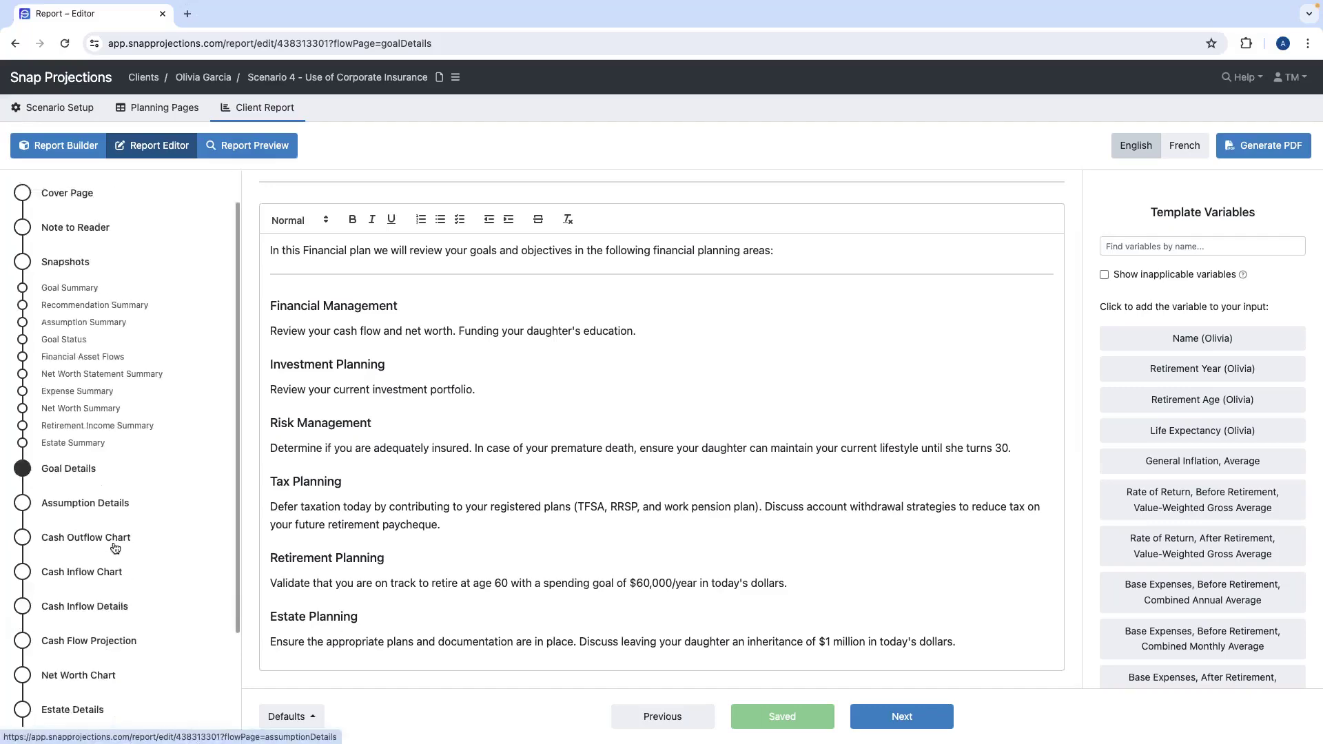
scroll(115, 548, "down", 3)
left_click(111, 625)
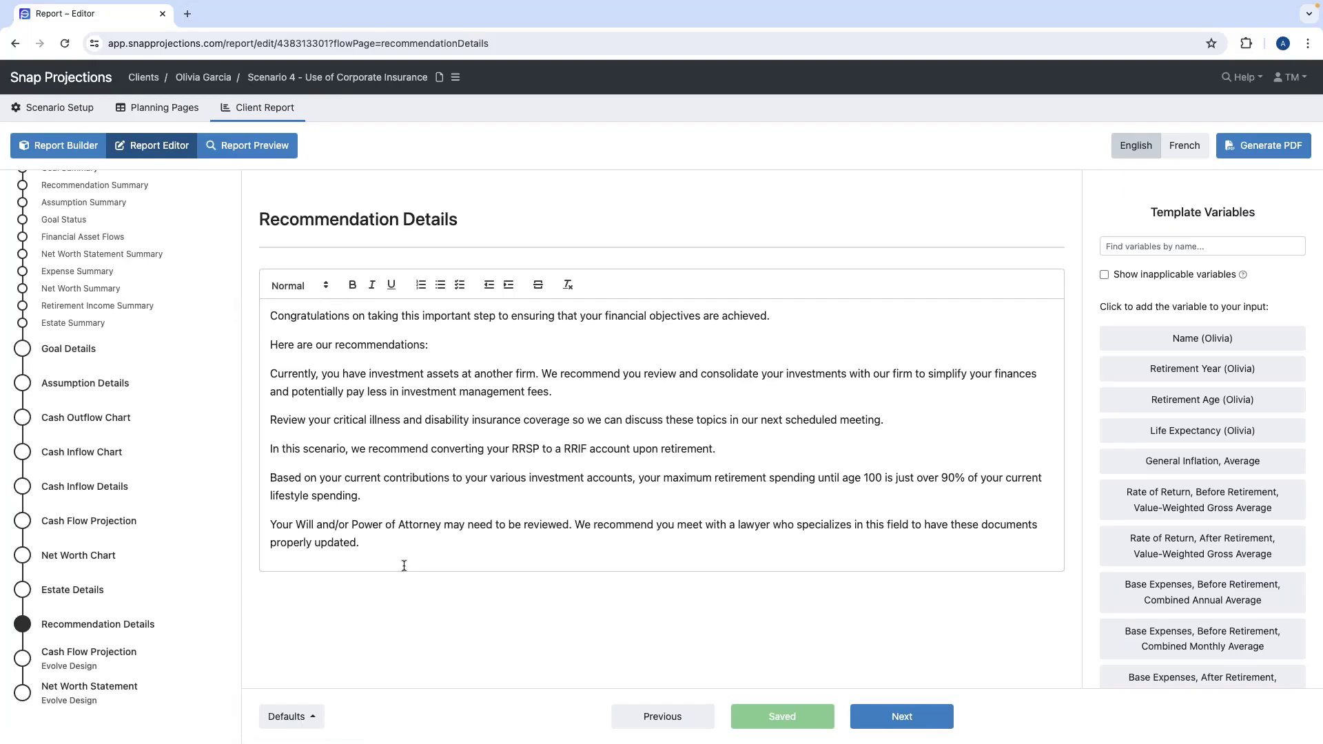
left_click(293, 717)
left_click(345, 624)
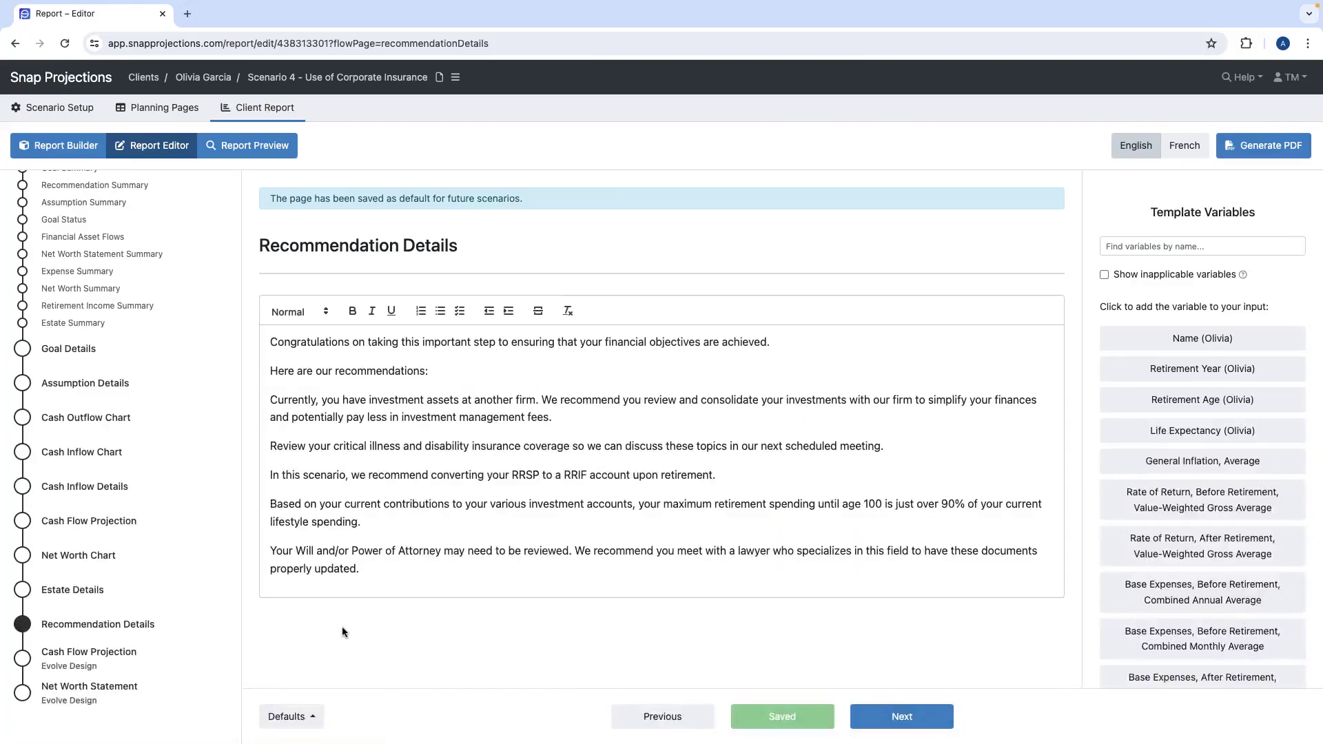
scroll(99, 597, "up", 3)
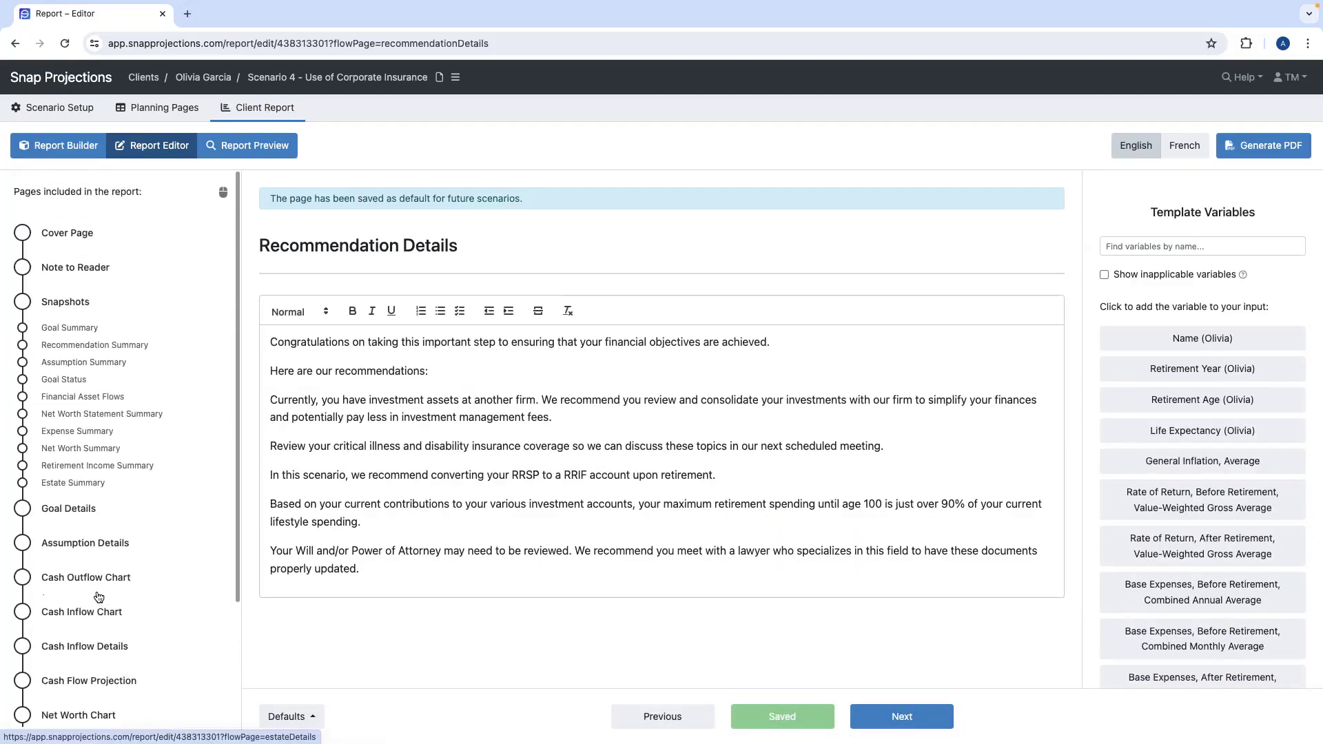
Preview the report and review its pages from the cover through the Note to Reader, snapshot summaries and Goal Details
left_click(255, 146)
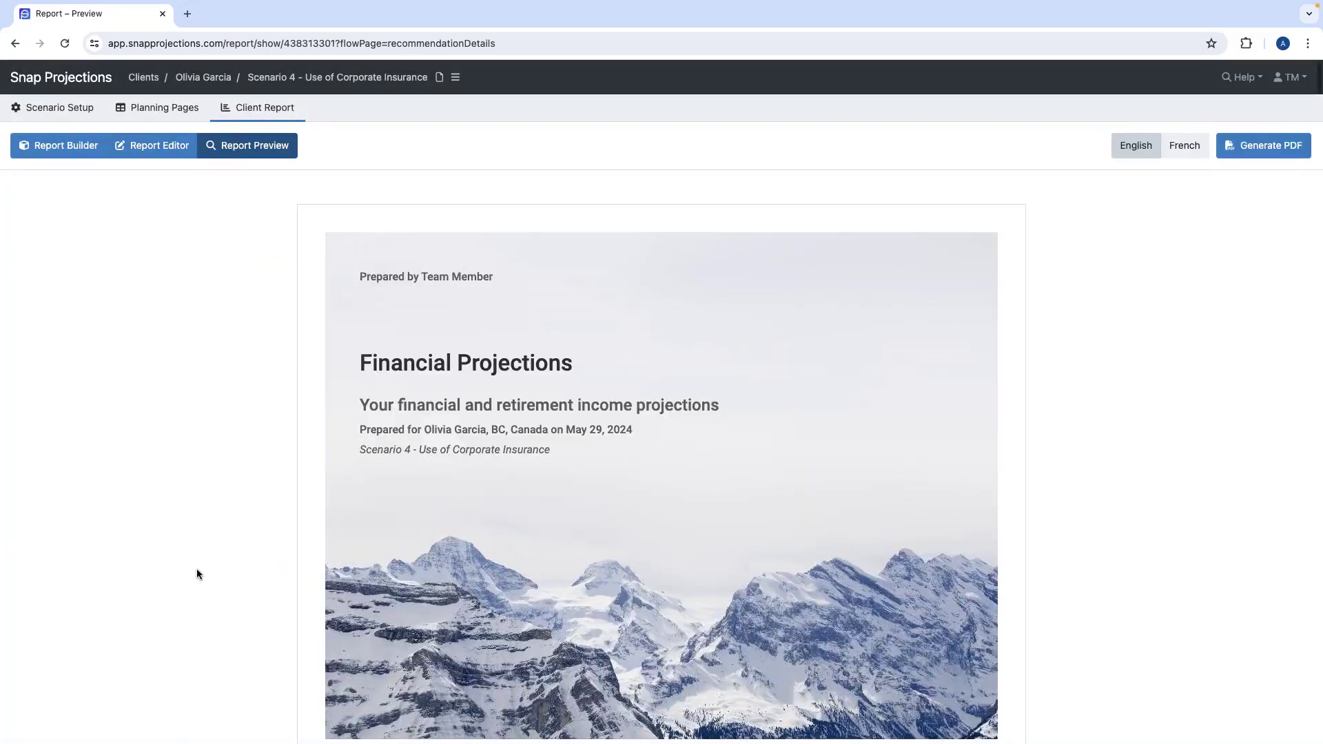
scroll(204, 633, "down", 3)
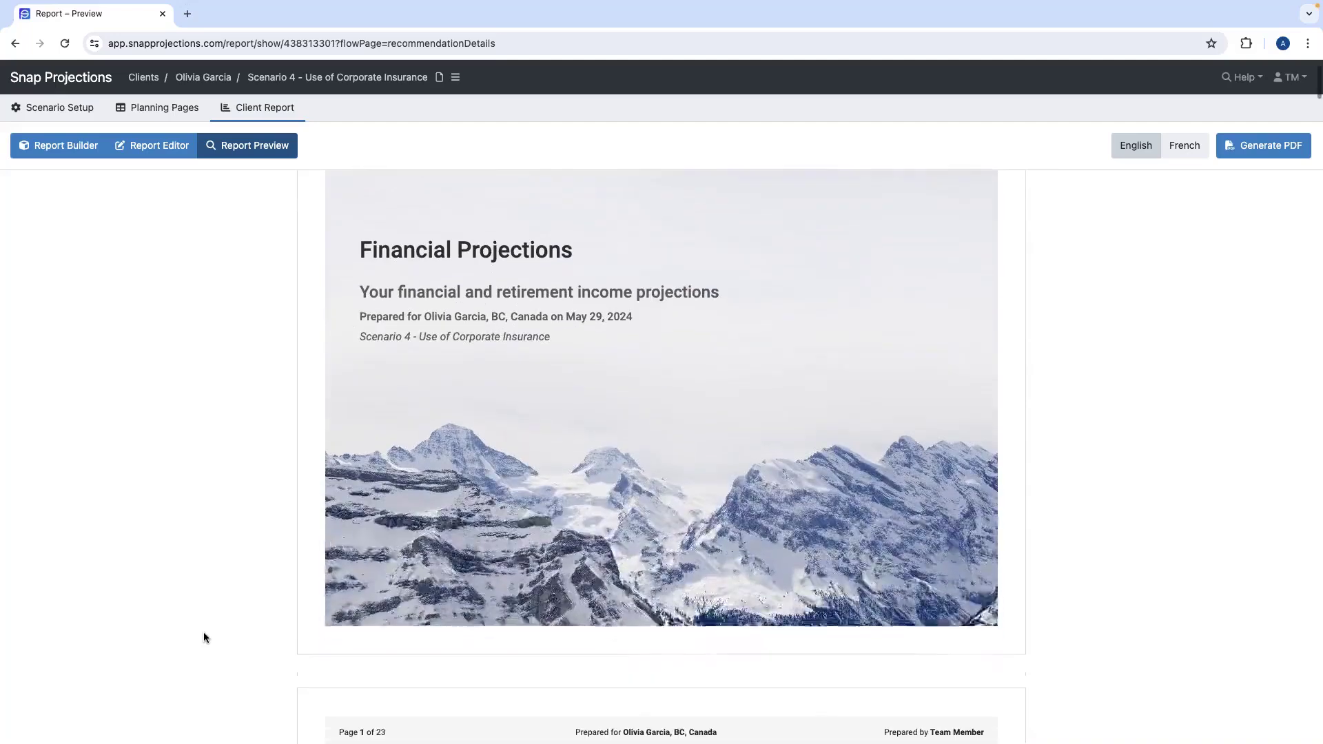
scroll(204, 633, "down", 2)
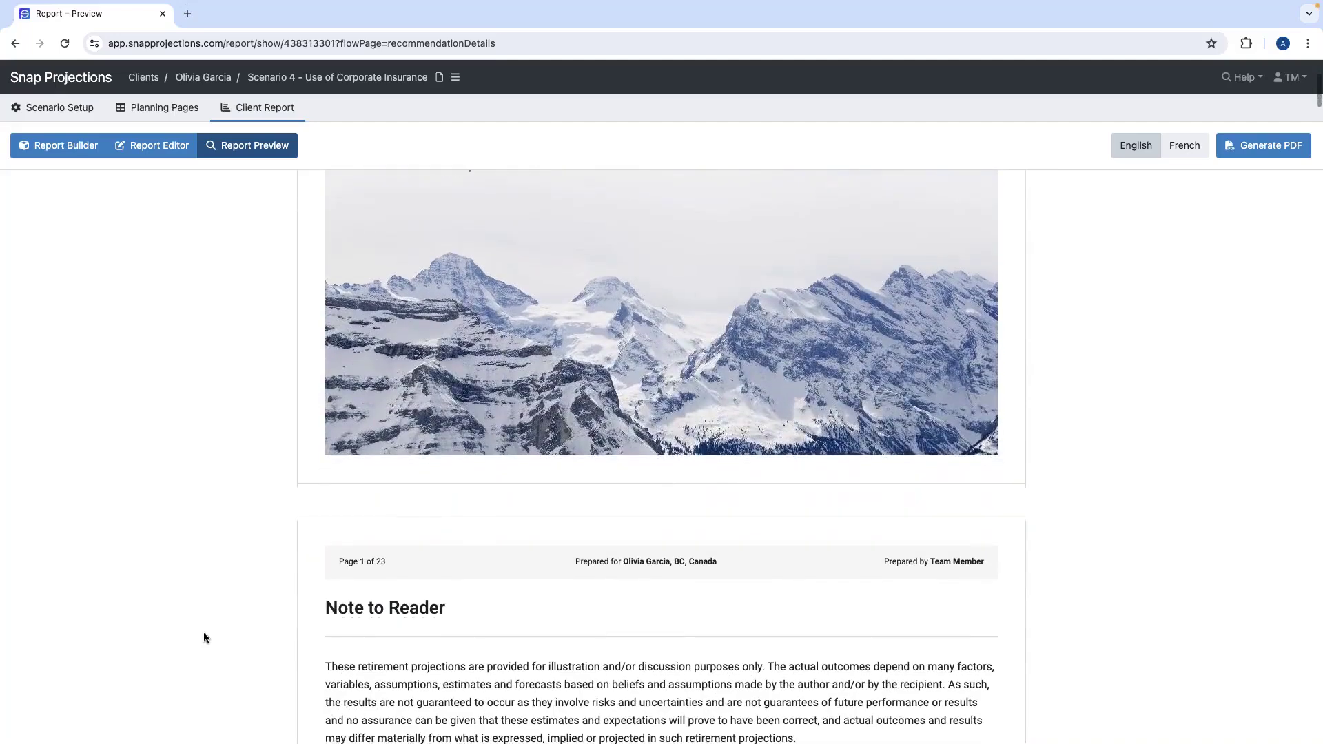
scroll(204, 631, "down", 4)
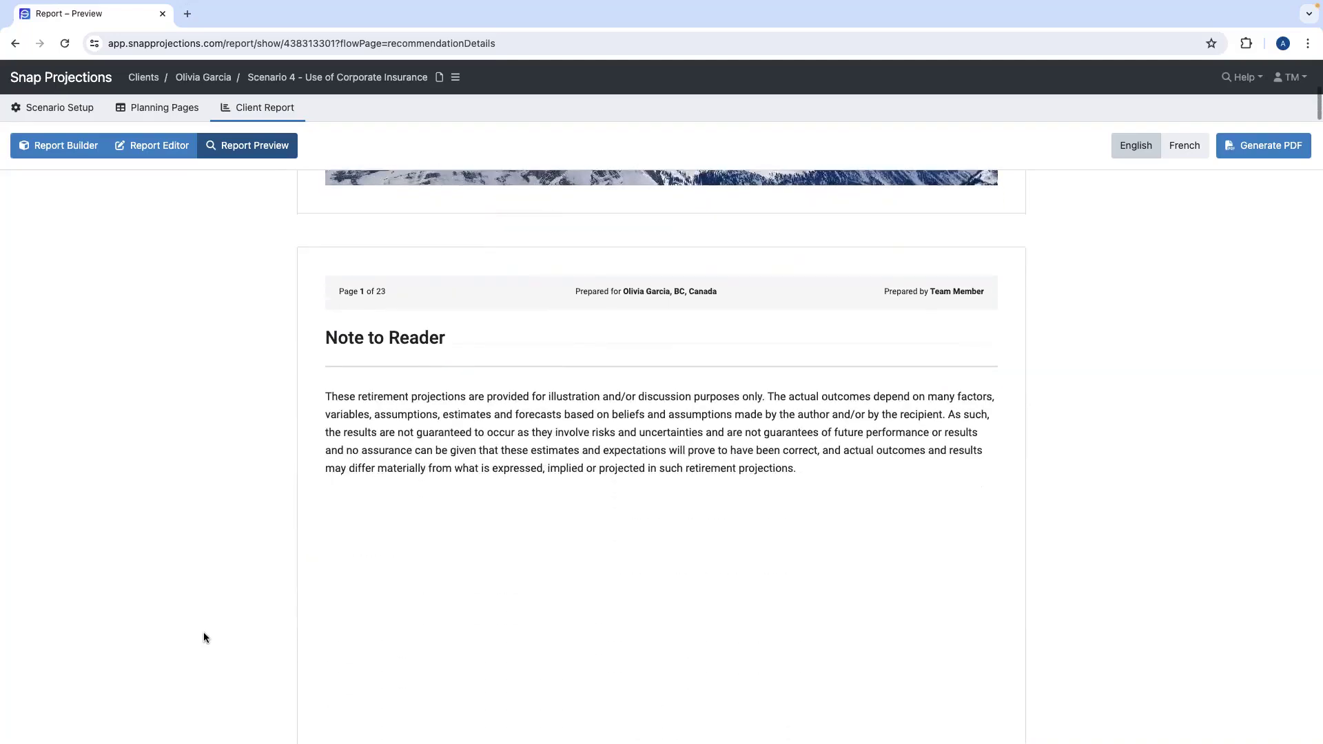
scroll(204, 631, "down", 6)
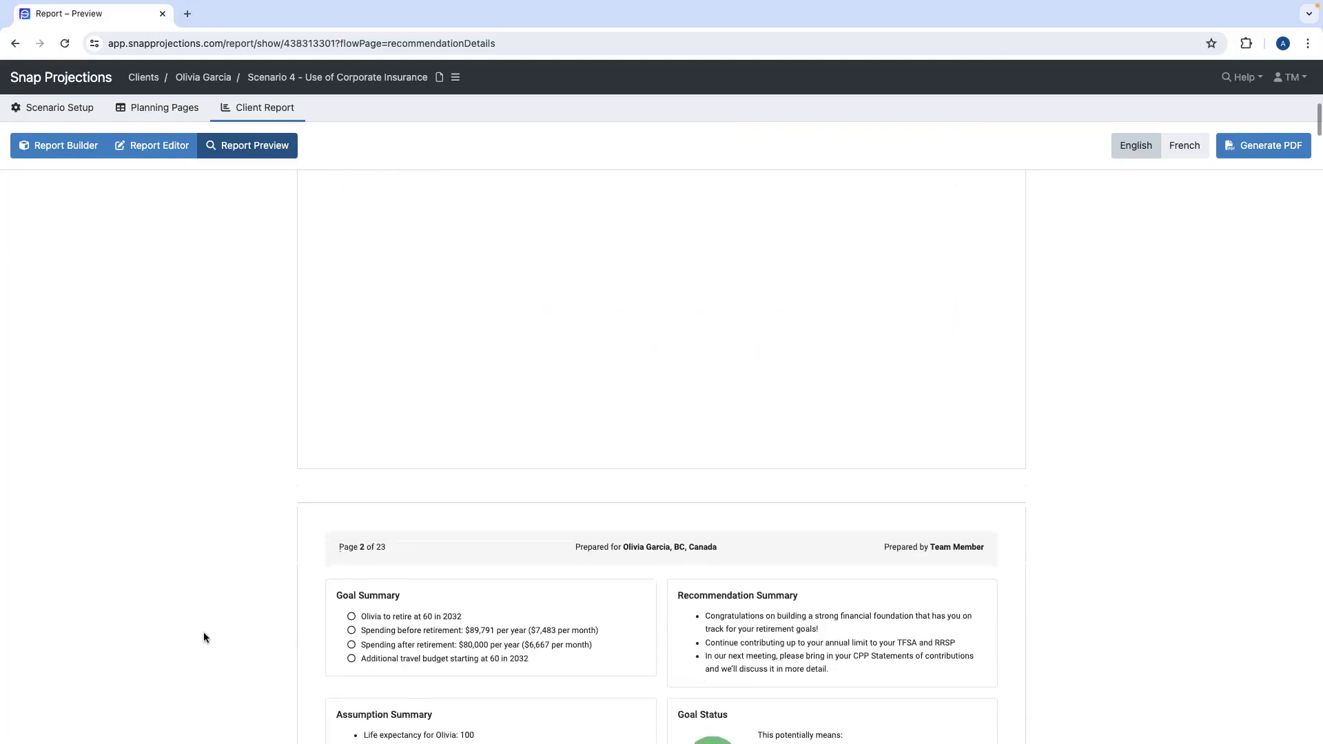
scroll(204, 632, "down", 3)
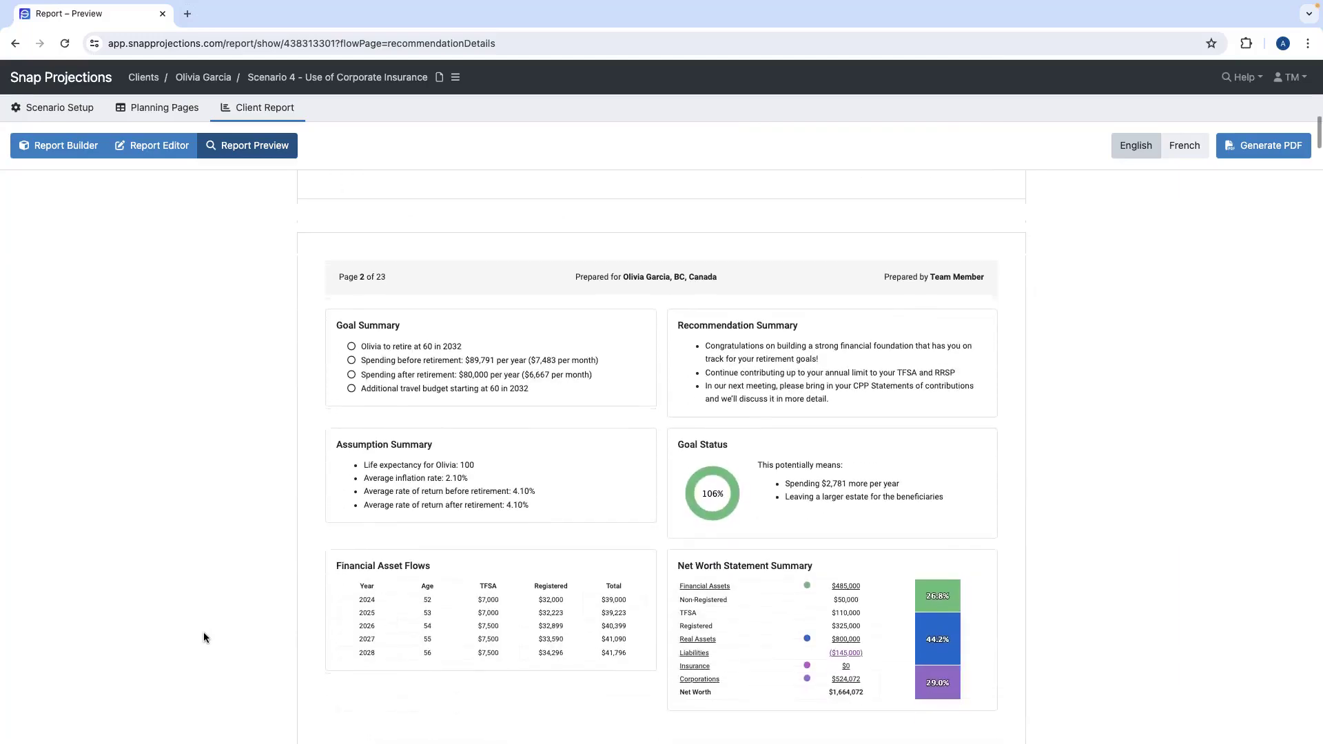
scroll(204, 633, "down", 4)
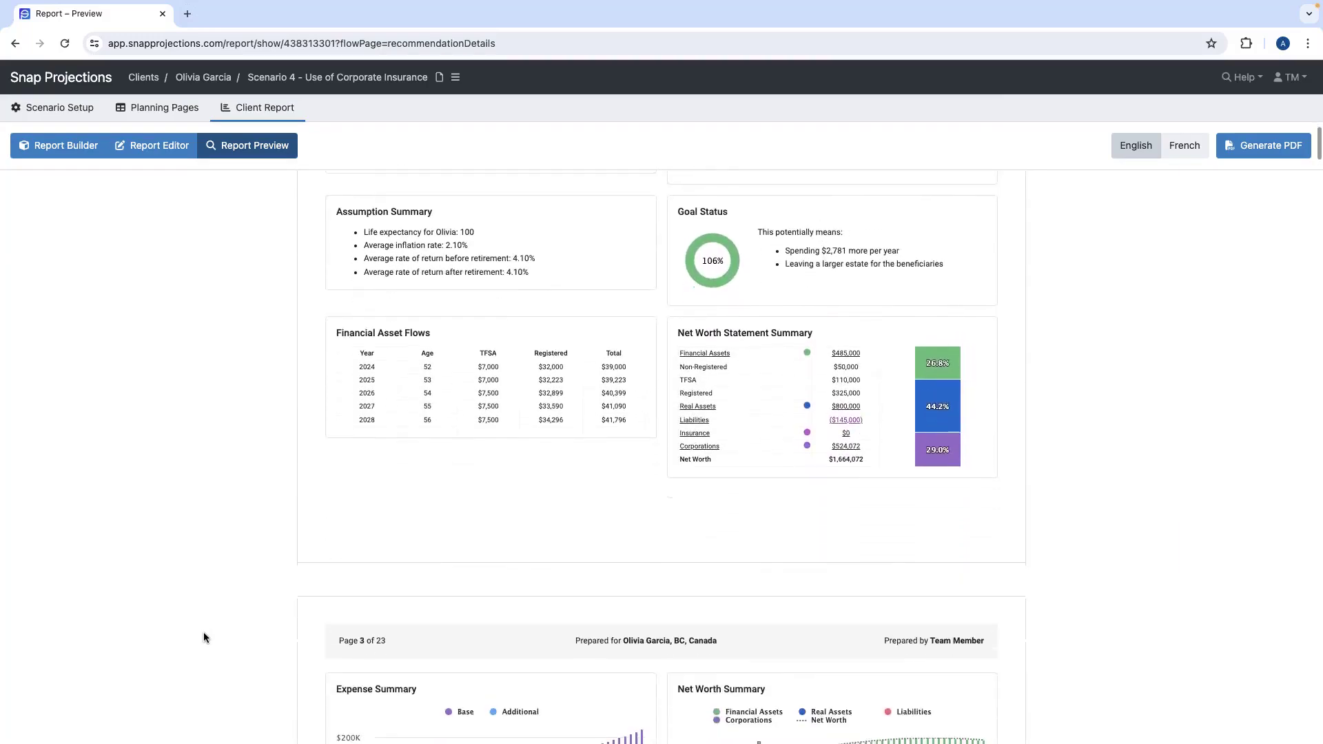
scroll(204, 631, "down", 4)
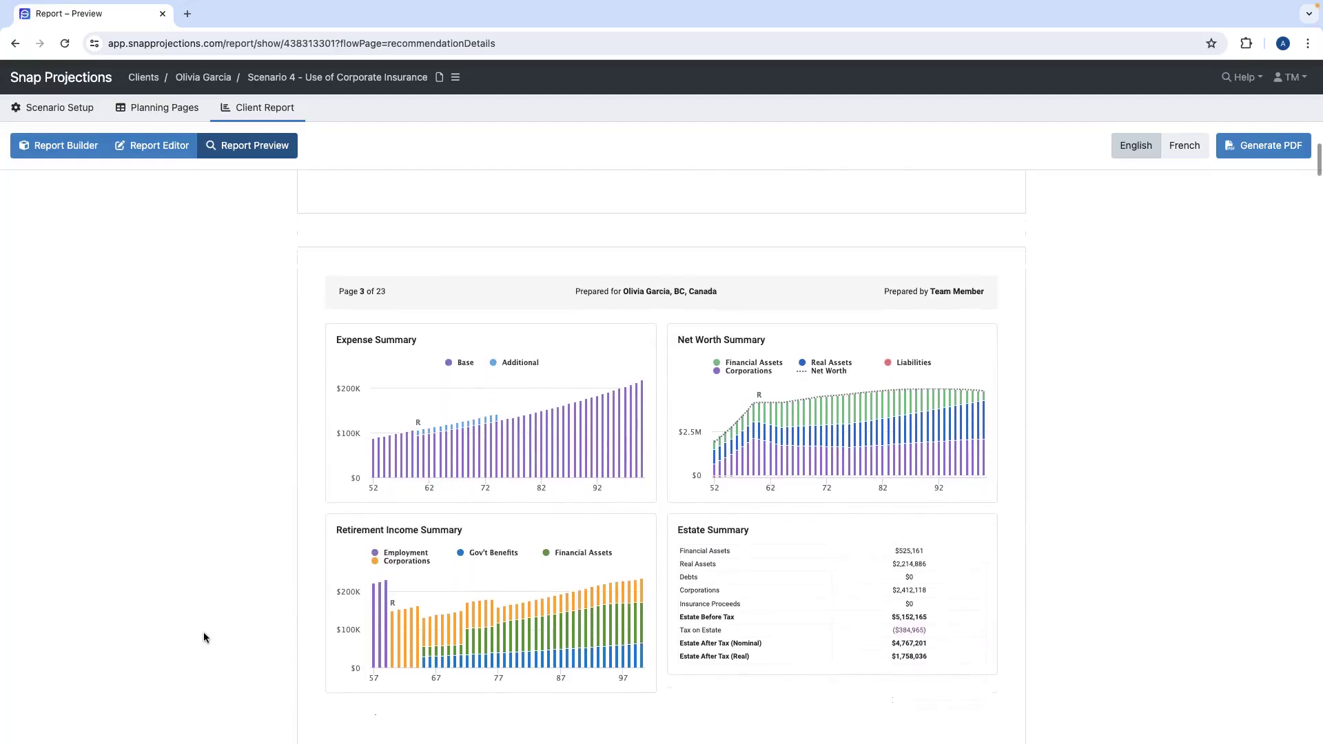
scroll(204, 631, "down", 8)
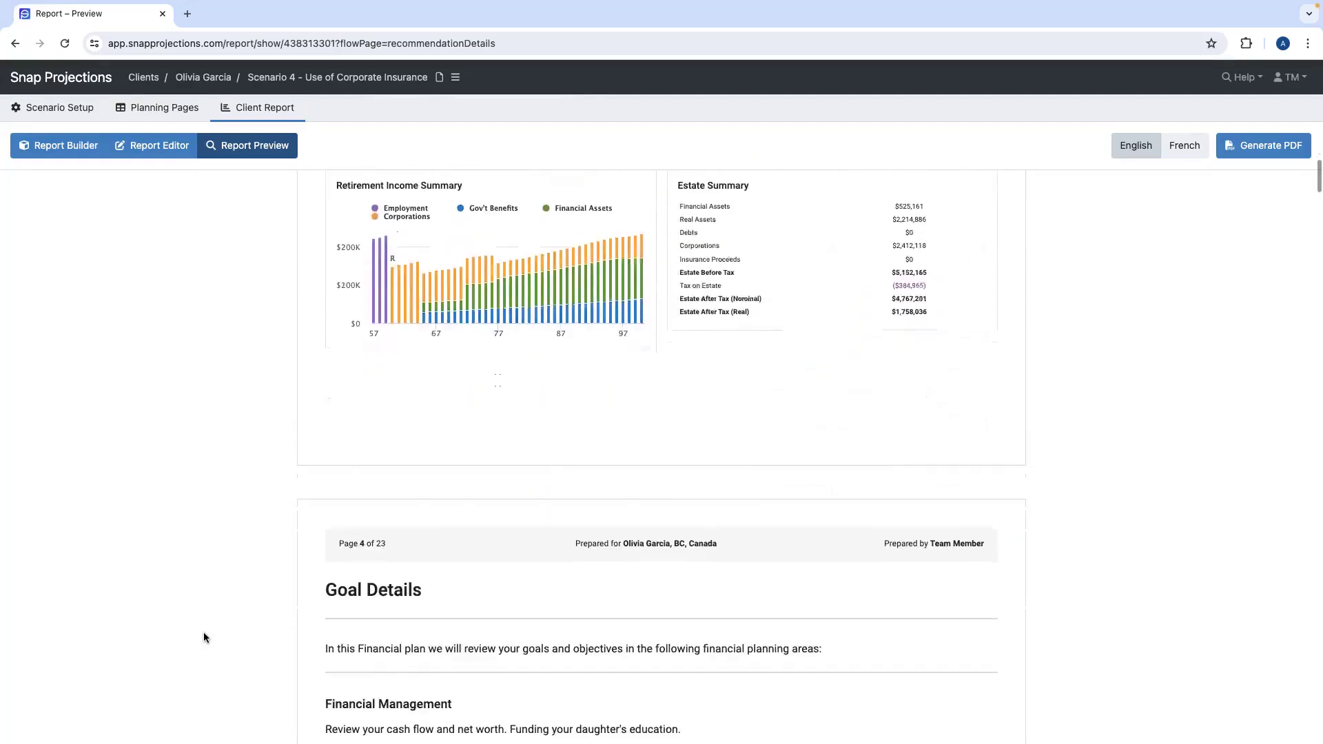
scroll(204, 632, "down", 3)
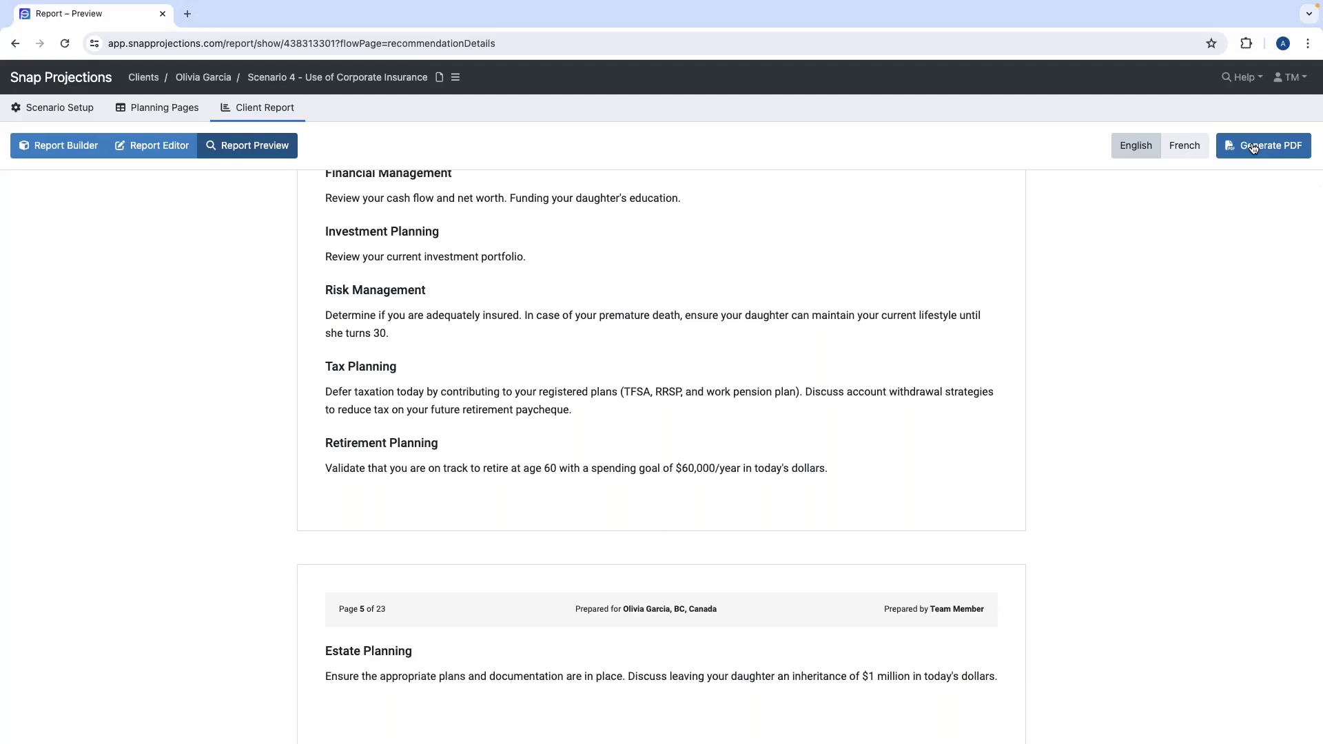
scroll(600, 241, "up", 10)
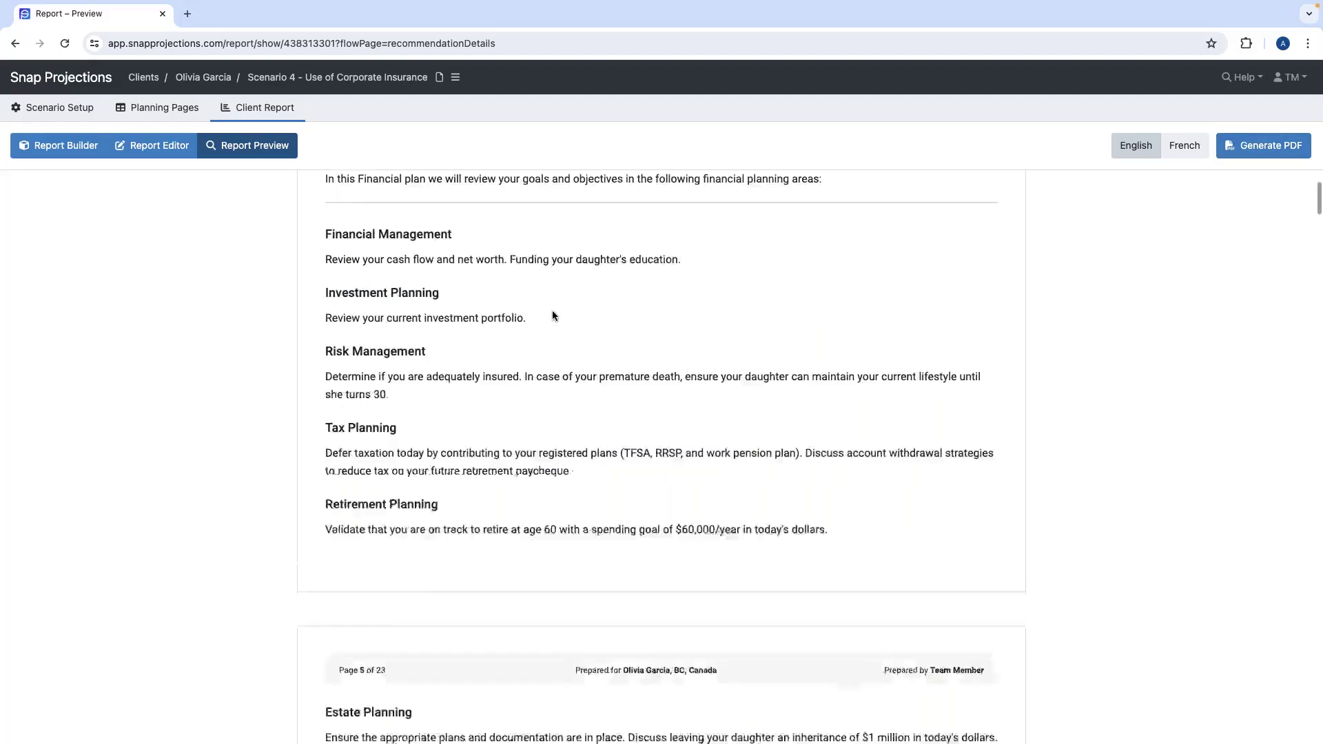
scroll(553, 316, "up", 3)
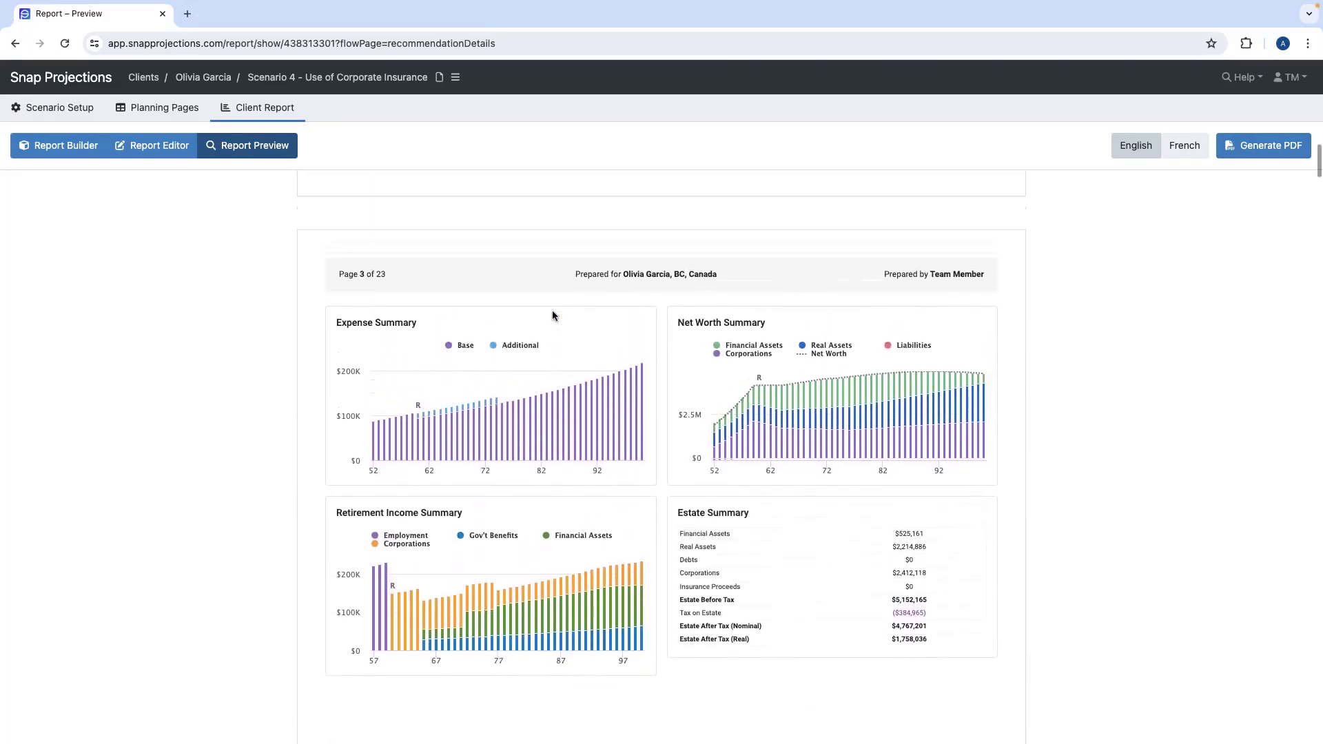